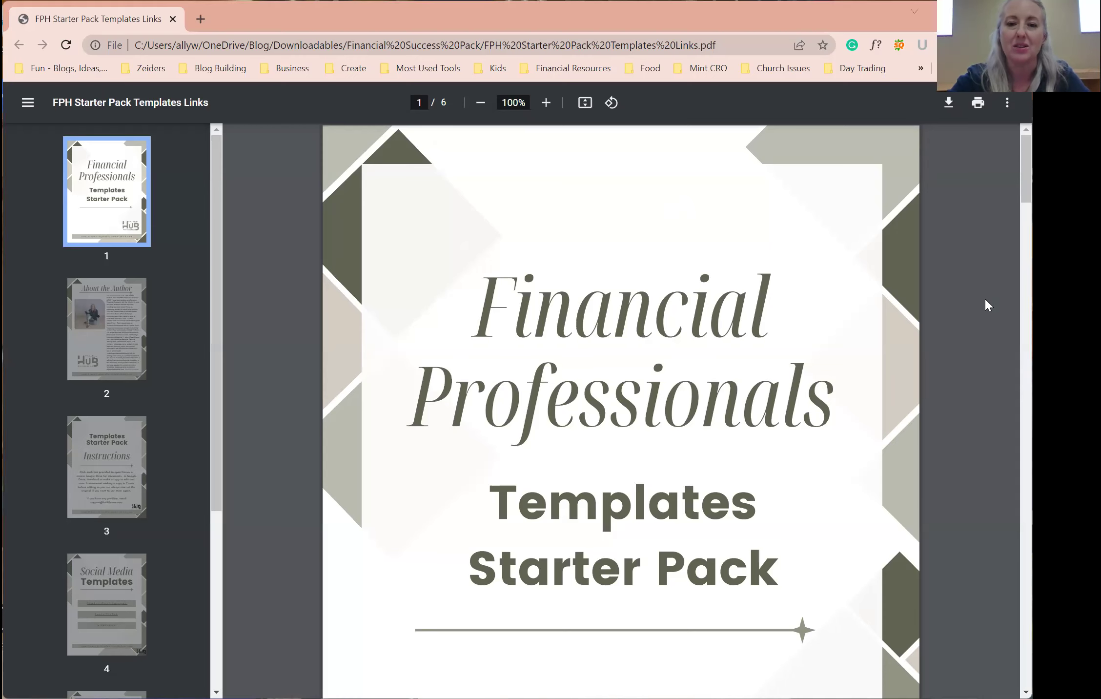
- Read through the Templates Starter Pack PDF from the cover and instructions to the links on the Social Media Templates page
{"action": "scroll", "coordinate": [984, 297], "scroll_direction": "down", "scroll_amount": 8}
{"action": "scroll", "coordinate": [985, 300], "scroll_direction": "down", "scroll_amount": 8}
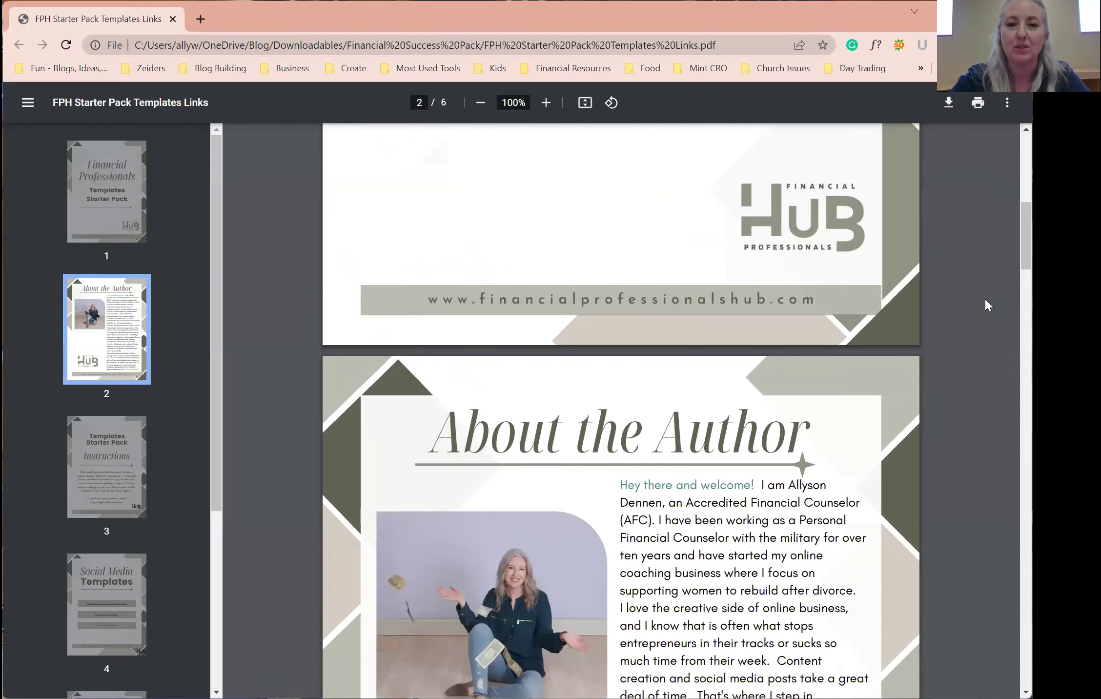
{"action": "scroll", "coordinate": [984, 300], "scroll_direction": "down", "scroll_amount": 7}
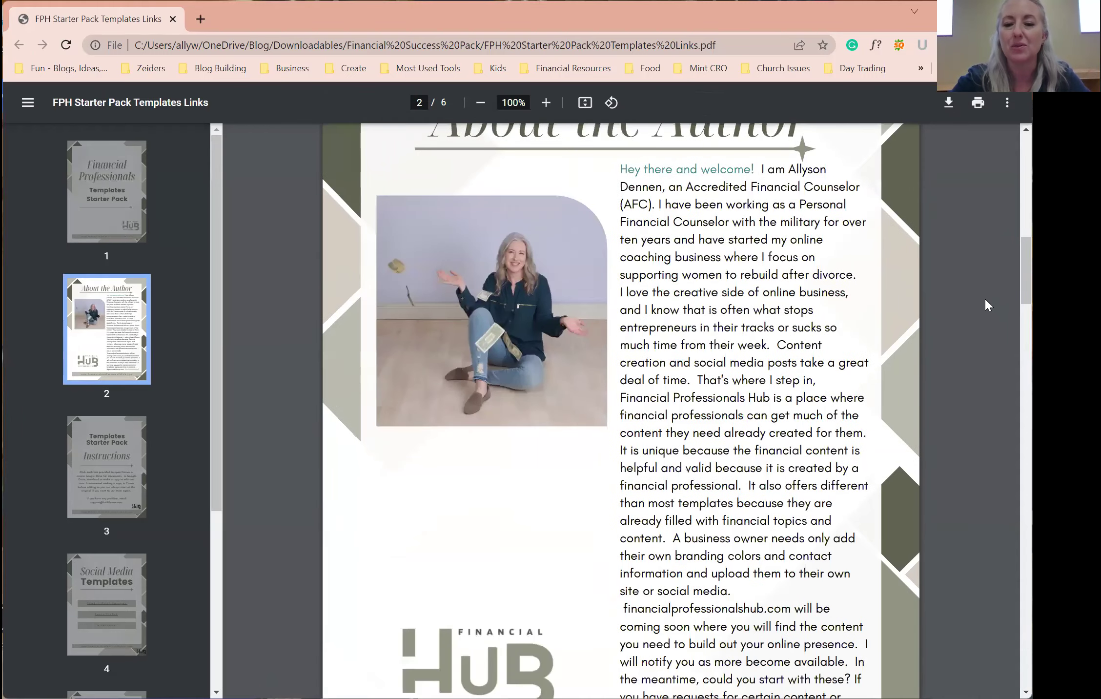
{"action": "scroll", "coordinate": [985, 302], "scroll_direction": "down", "scroll_amount": 11}
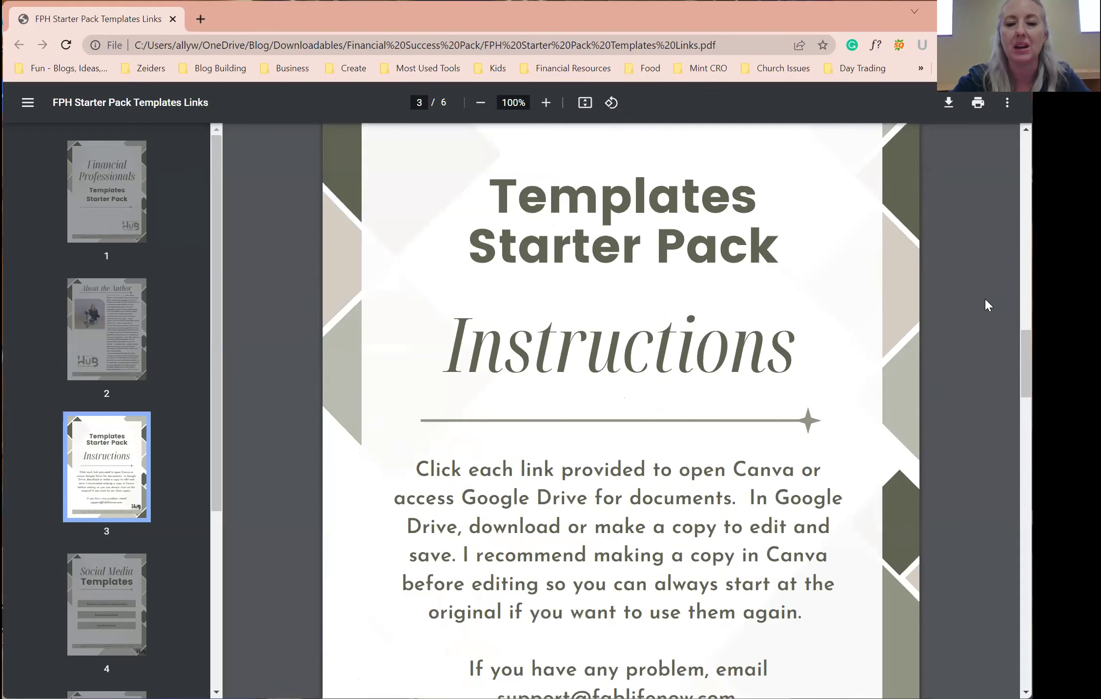
{"action": "scroll", "coordinate": [985, 300], "scroll_direction": "down", "scroll_amount": 3}
{"action": "scroll", "coordinate": [983, 303], "scroll_direction": "down", "scroll_amount": 2}
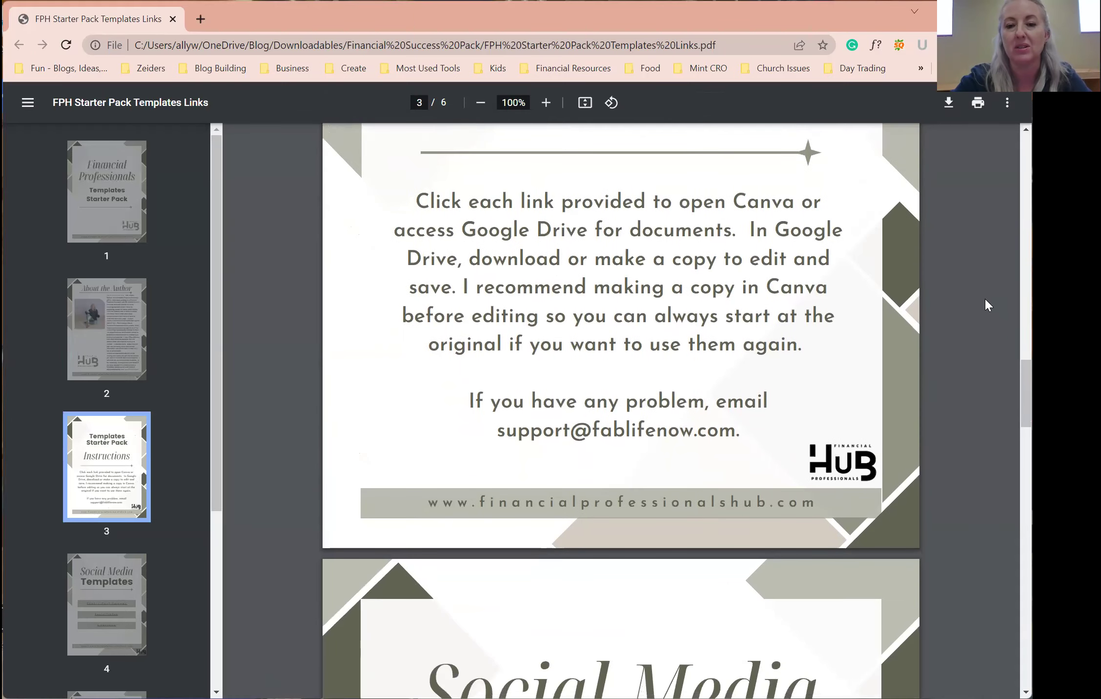
{"action": "scroll", "coordinate": [983, 303], "scroll_direction": "down", "scroll_amount": 9}
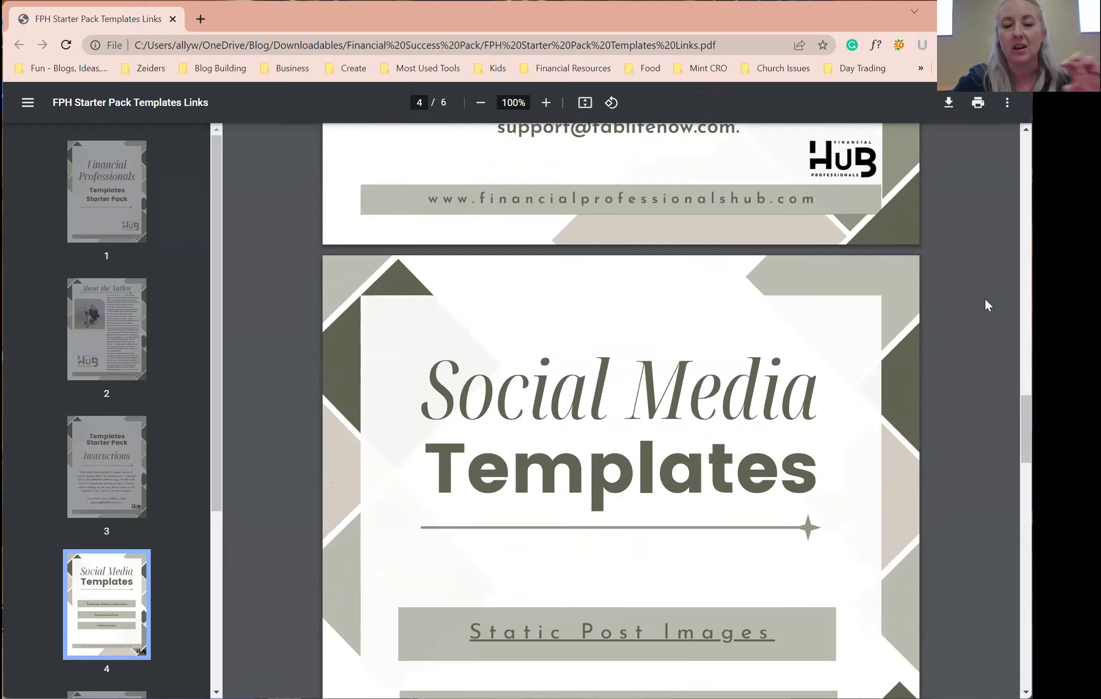
{"action": "scroll", "coordinate": [984, 300], "scroll_direction": "down", "scroll_amount": 2}
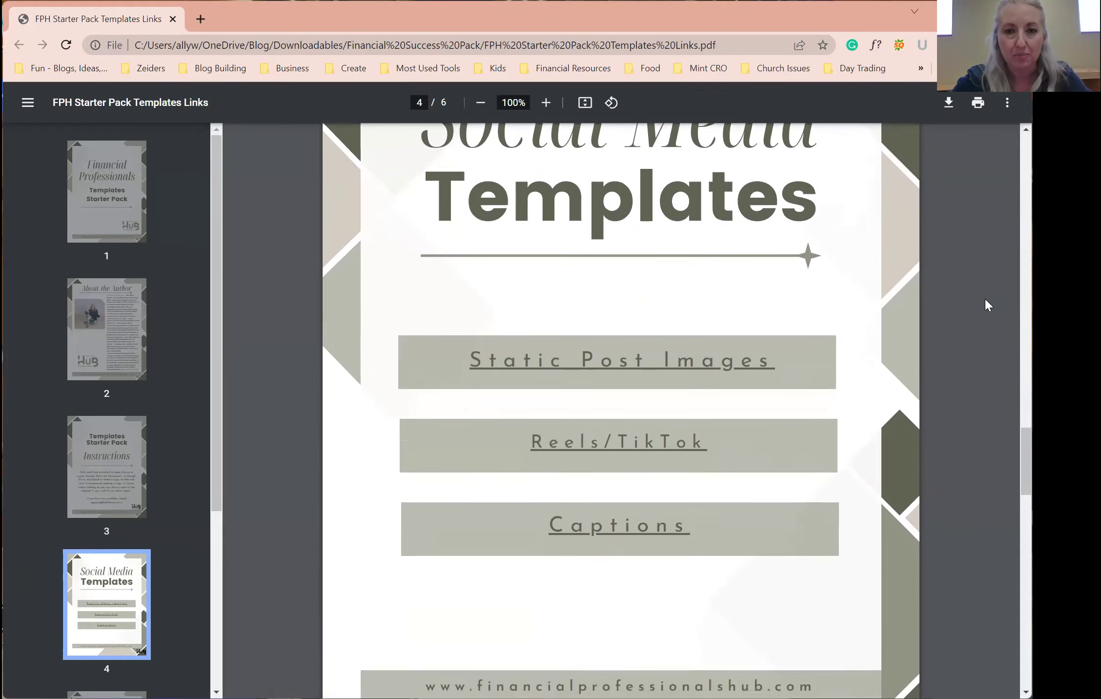
{"action": "scroll", "coordinate": [984, 297], "scroll_direction": "up", "scroll_amount": 3}
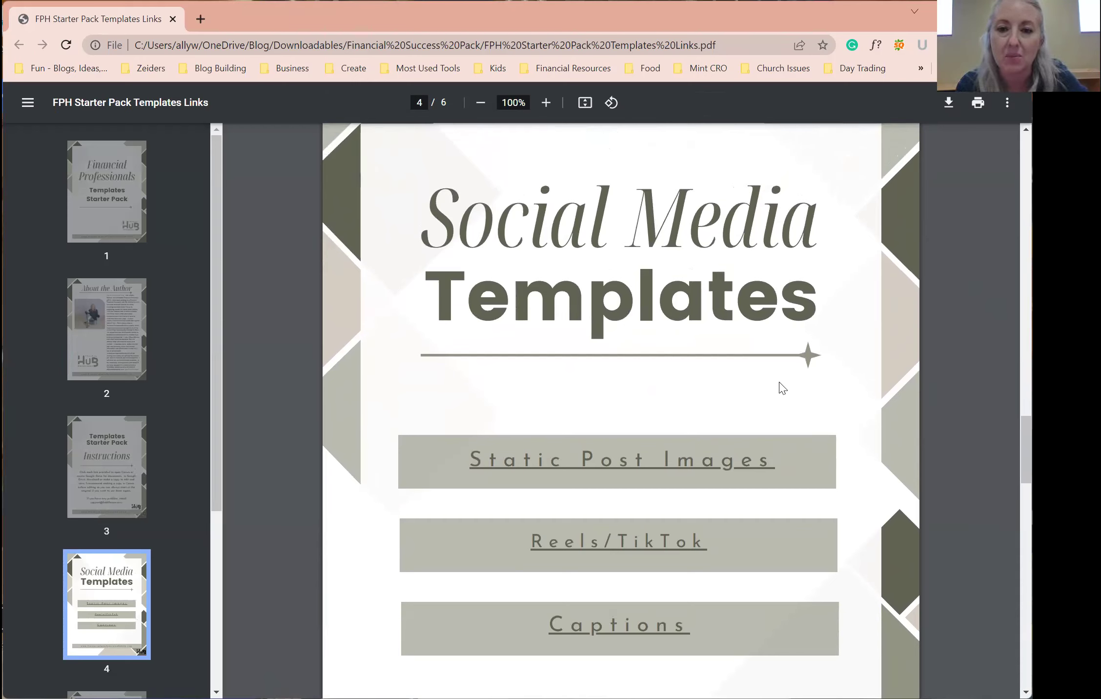
- Start a Canva design from the Static Post Images template link and make a copy of that design
{"action": "left_click", "coordinate": [614, 462]}
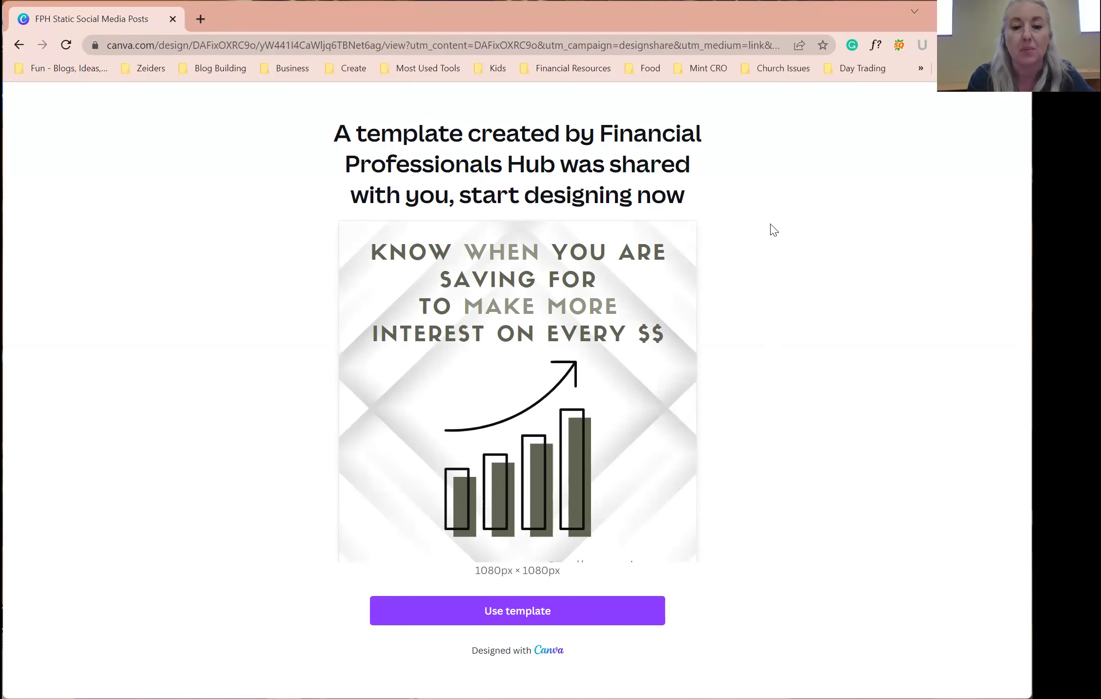
{"action": "left_click", "coordinate": [540, 619]}
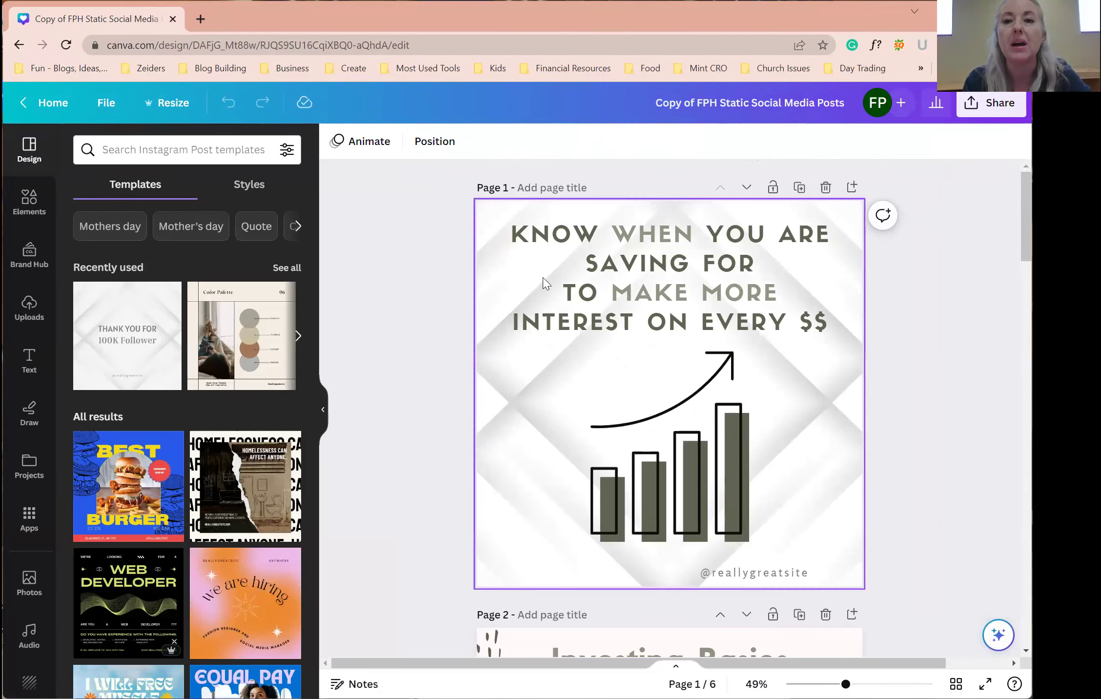
{"action": "left_click", "coordinate": [104, 111]}
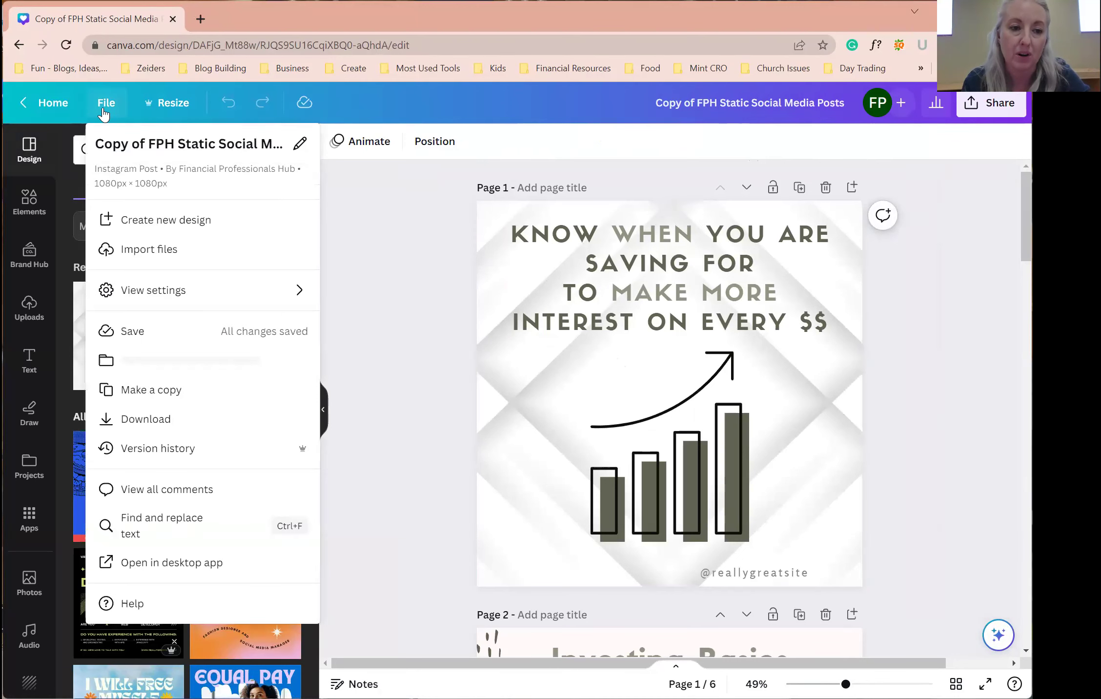
{"action": "left_click", "coordinate": [158, 391]}
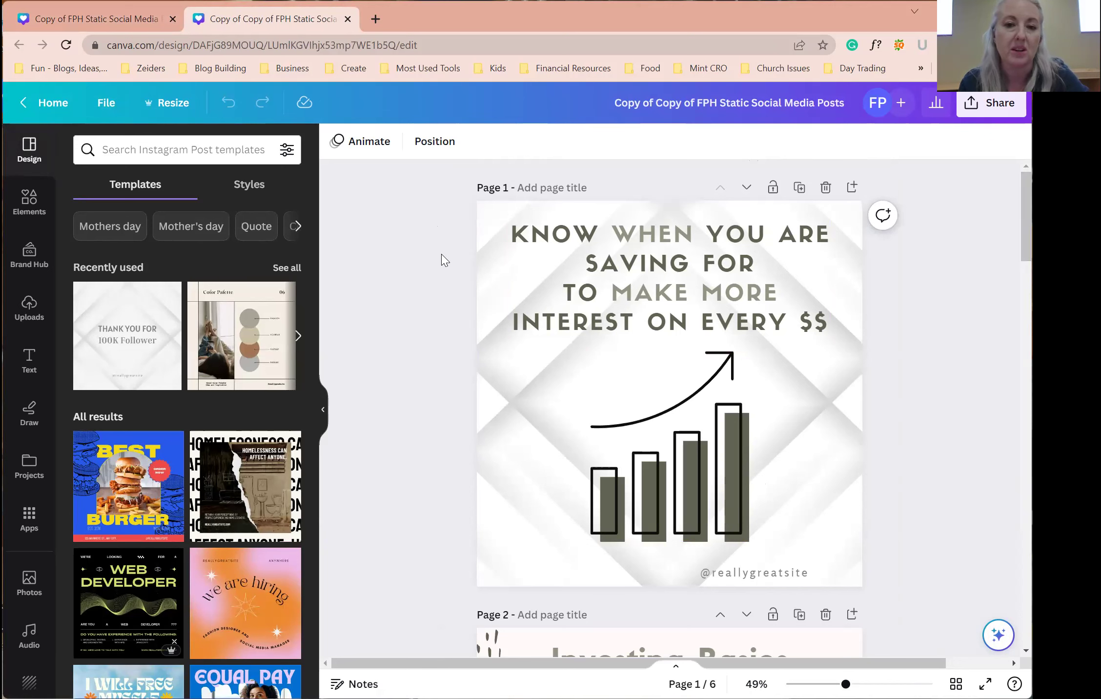
- Open the text colour options for the page 1 headline and look through the document and brand kit palettes
{"action": "left_click", "coordinate": [727, 256]}
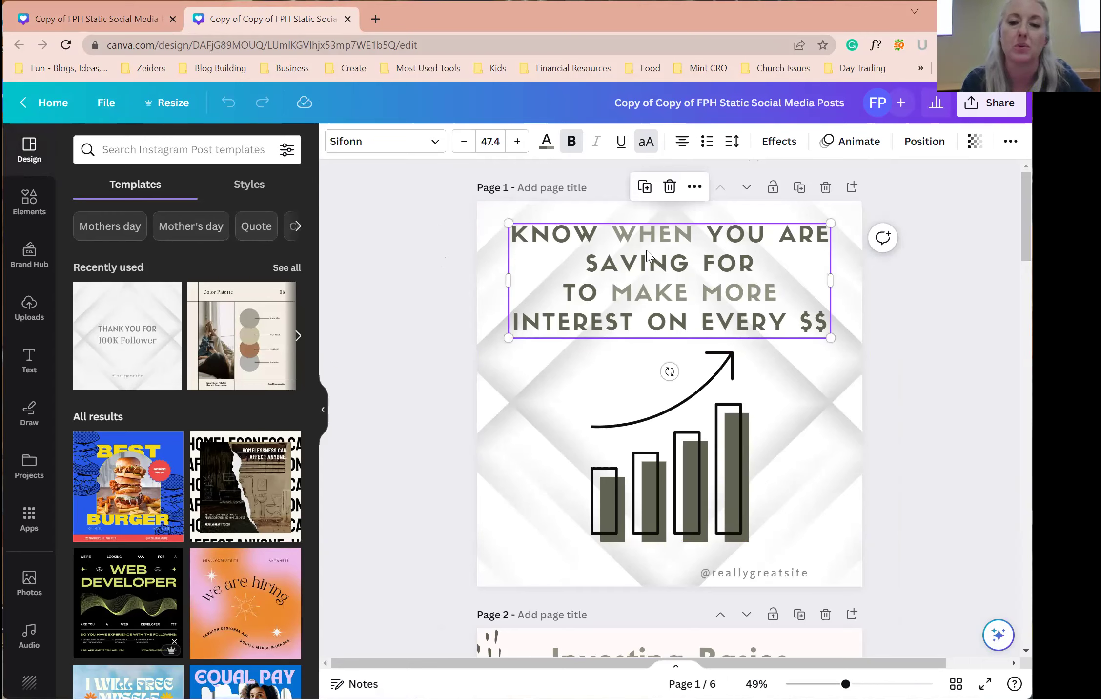
{"action": "left_click", "coordinate": [675, 298]}
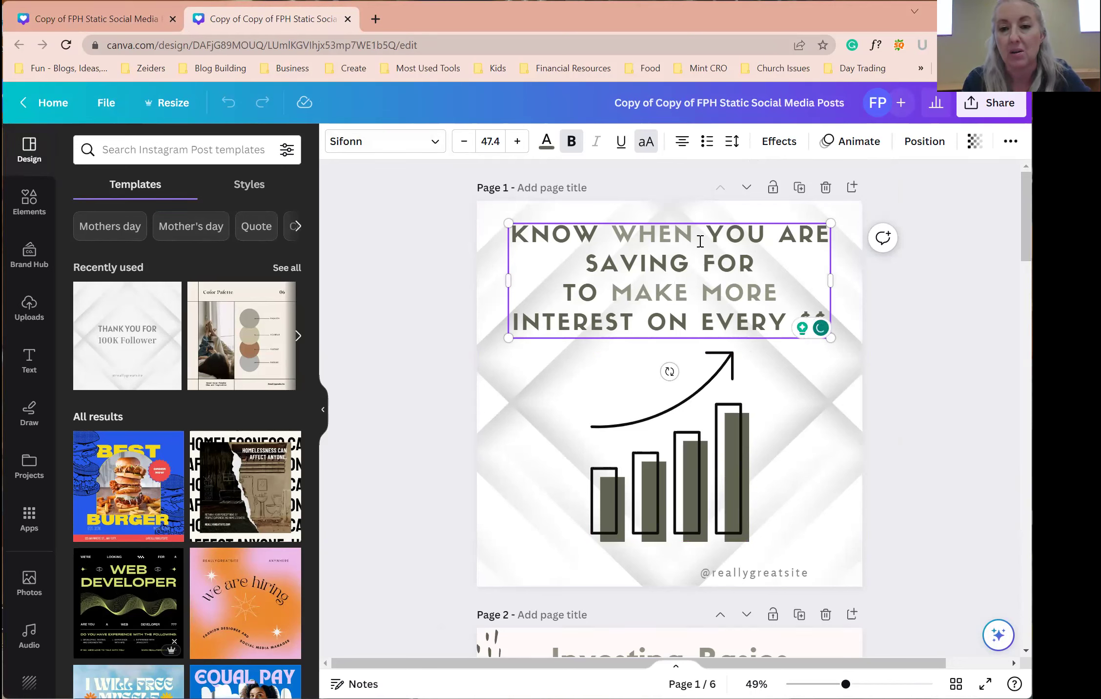
{"action": "left_click", "coordinate": [547, 143]}
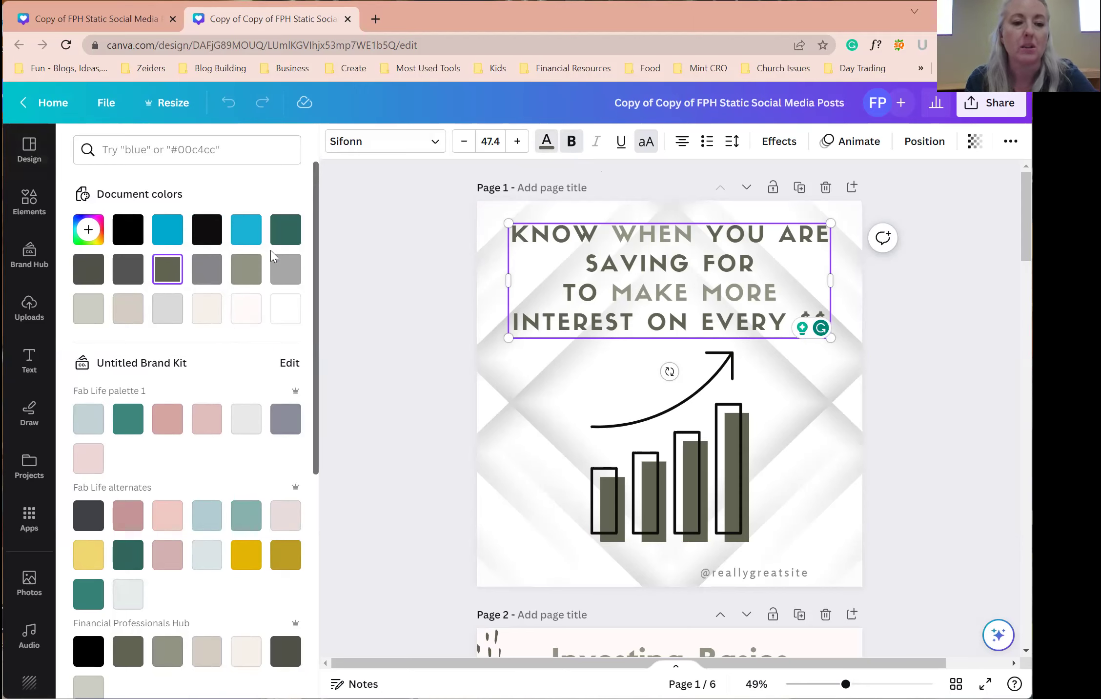
{"action": "scroll", "coordinate": [270, 249], "scroll_direction": "down", "scroll_amount": 2}
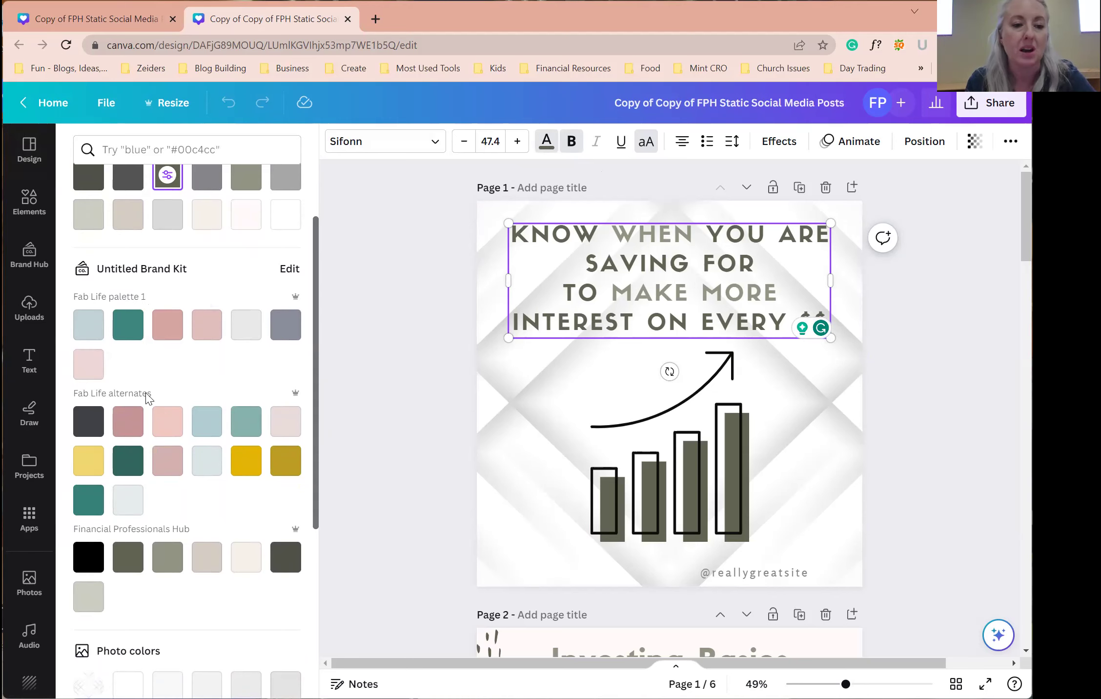
{"action": "scroll", "coordinate": [166, 398], "scroll_direction": "down", "scroll_amount": 1}
{"action": "scroll", "coordinate": [166, 395], "scroll_direction": "down", "scroll_amount": 2}
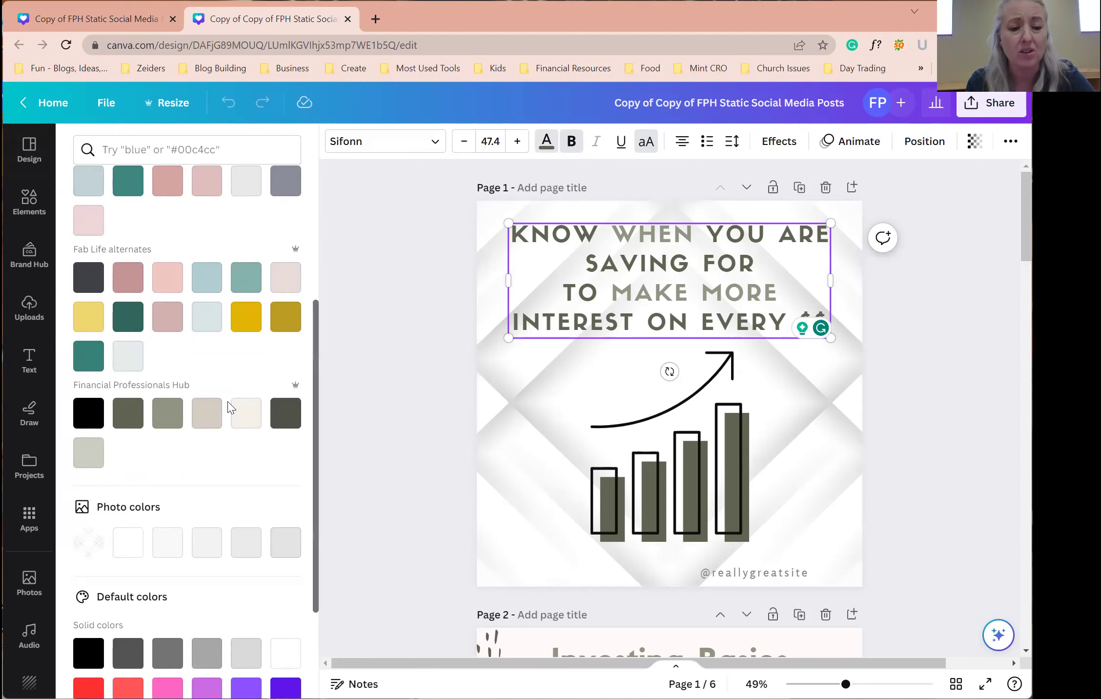
{"action": "left_click", "coordinate": [27, 261]}
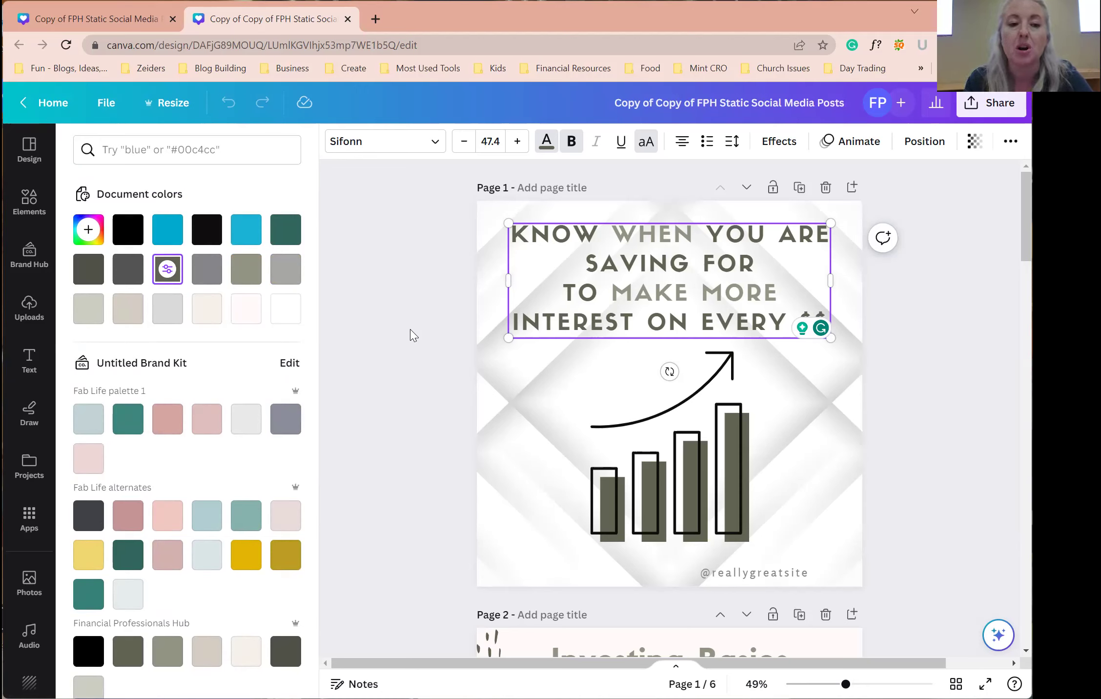
- Try to recolour the page 1 headline with the teal of Fab Life palette 1 and the bright blue document colour
{"action": "left_click", "coordinate": [131, 423]}
{"action": "type", "text": "t"}
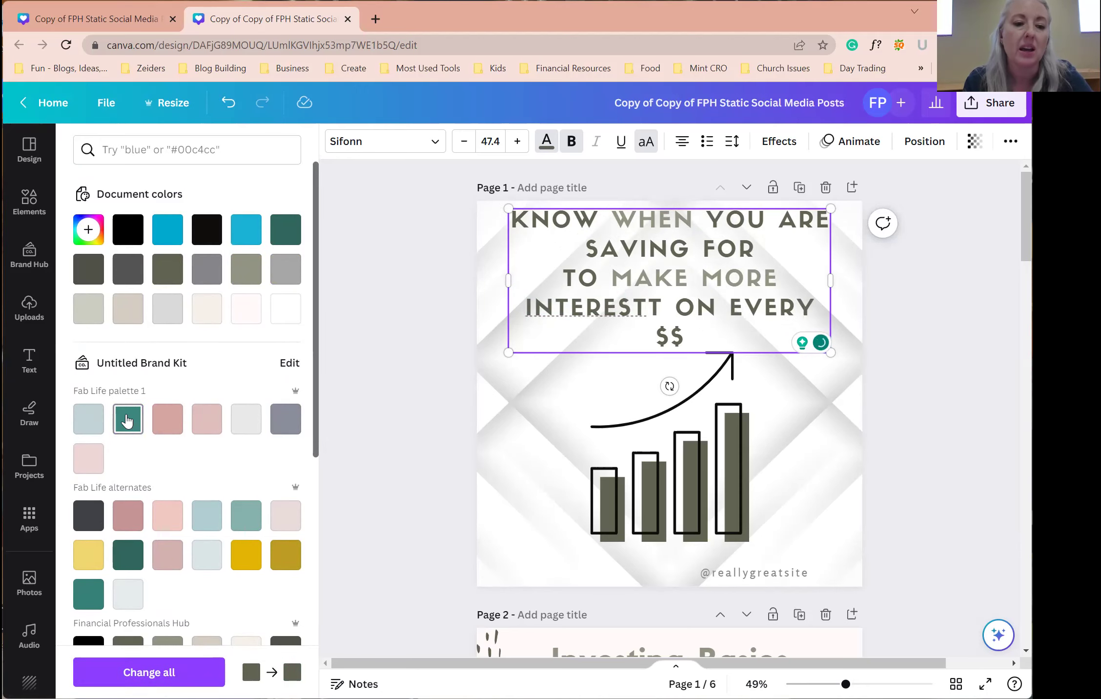
{"action": "left_click", "coordinate": [127, 420]}
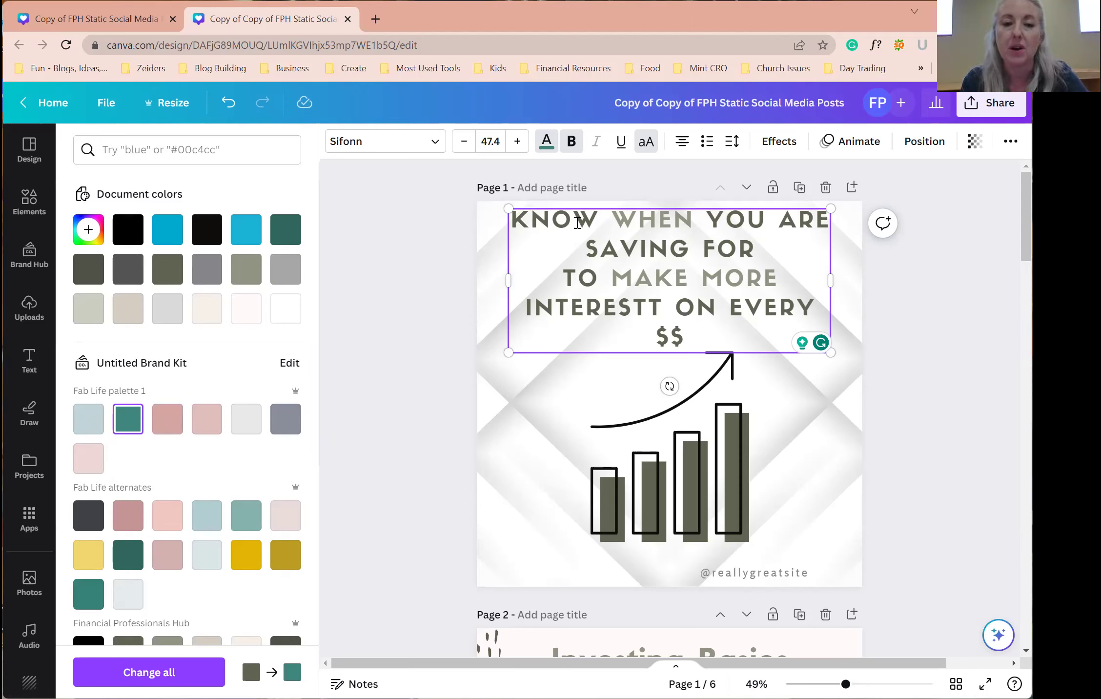
{"action": "left_click", "coordinate": [169, 235]}
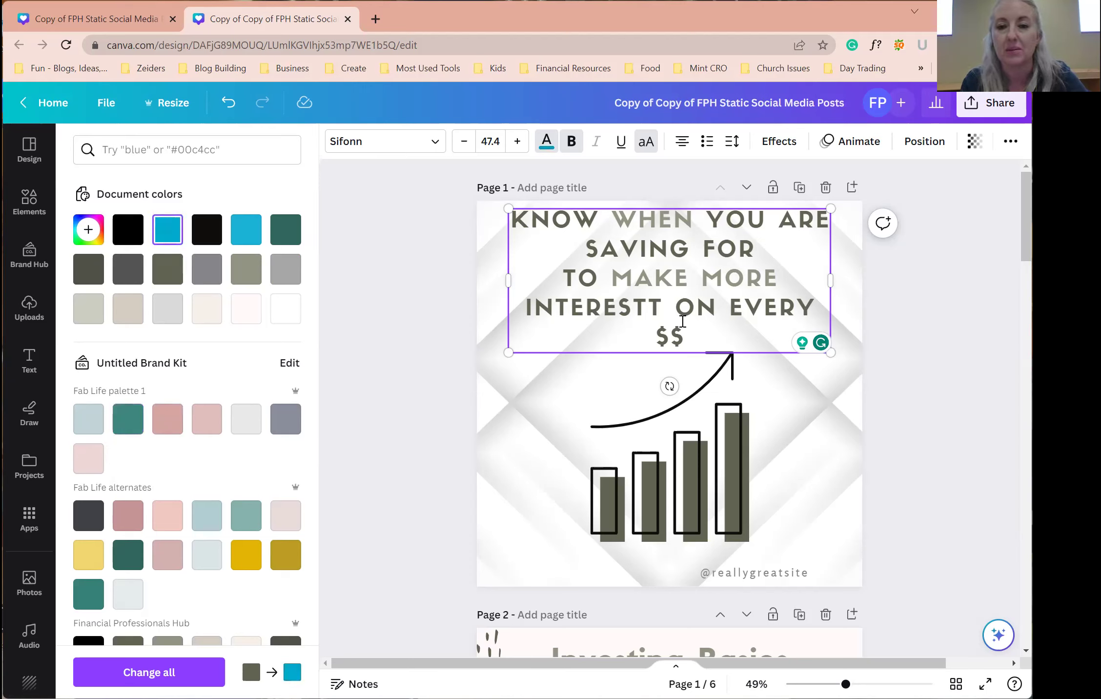
- Recolour the entire page 1 headline text bright blue, apply the colour change to all pages, and check the other pages
{"action": "left_click_drag", "start_coordinate": [687, 334], "coordinate": [405, 221]}
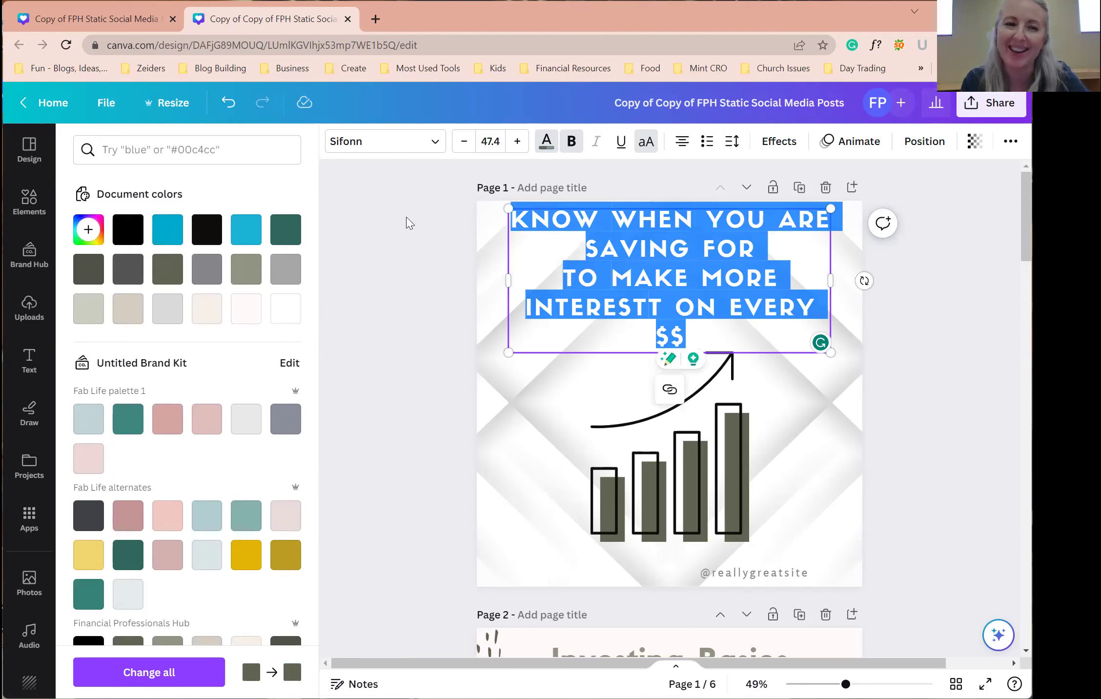
{"action": "left_click", "coordinate": [164, 230]}
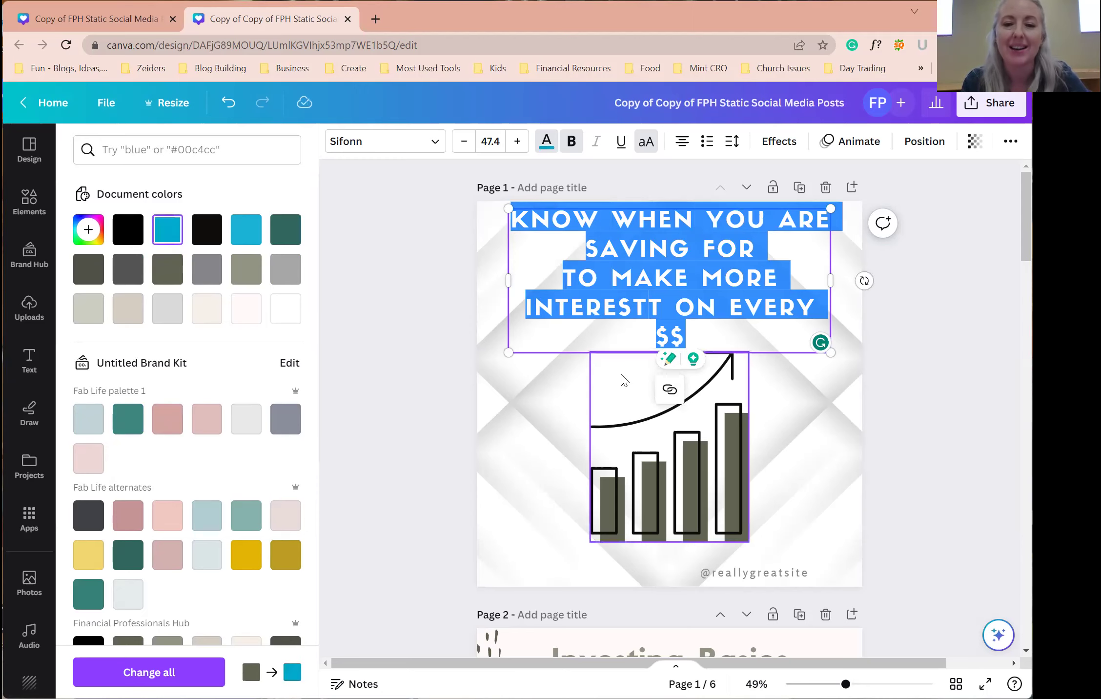
{"action": "left_click", "coordinate": [580, 335]}
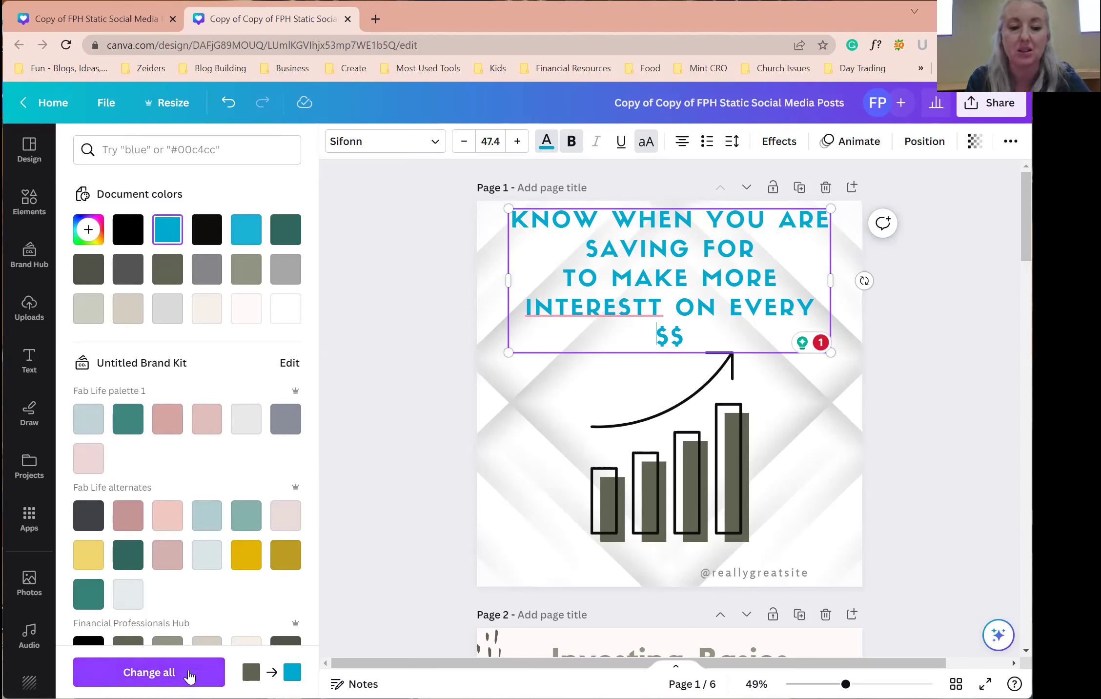
{"action": "left_click", "coordinate": [149, 671]}
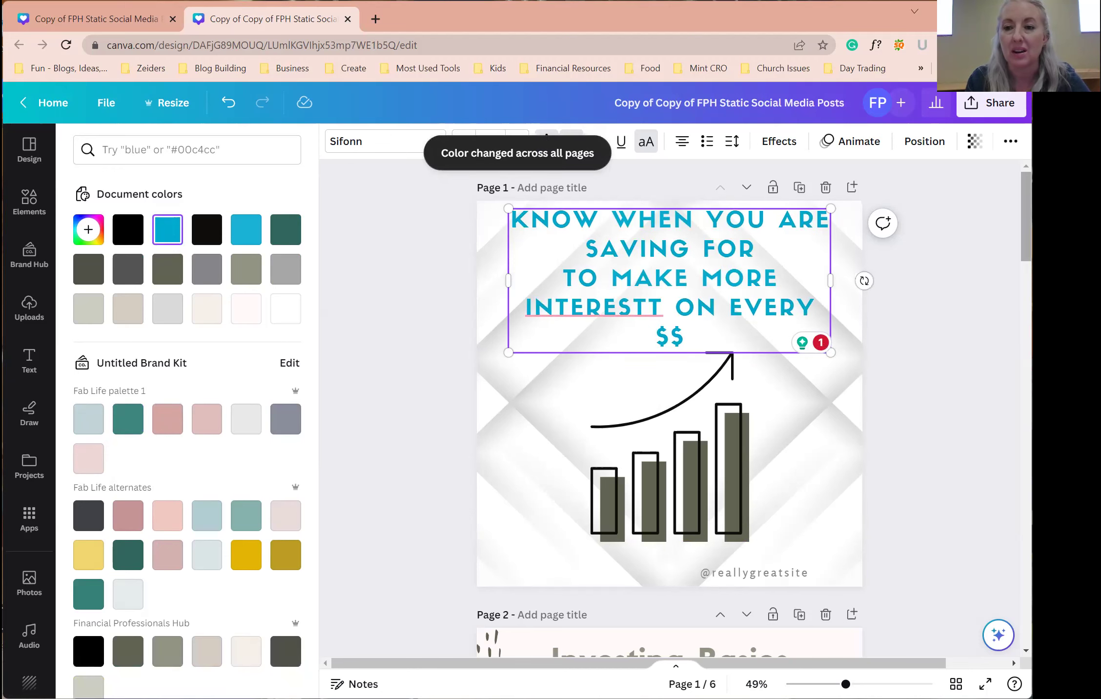
{"action": "scroll", "coordinate": [778, 439], "scroll_direction": "down", "scroll_amount": 5}
{"action": "scroll", "coordinate": [669, 407], "scroll_direction": "down", "scroll_amount": 15}
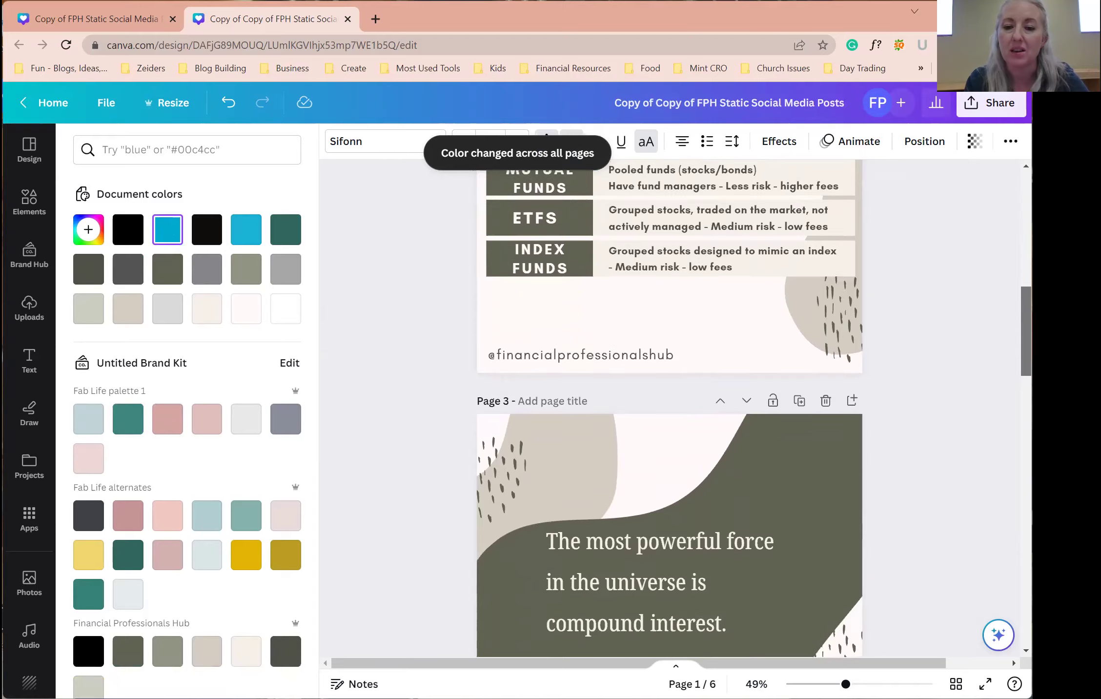
{"action": "scroll", "coordinate": [669, 407], "scroll_direction": "down", "scroll_amount": 17}
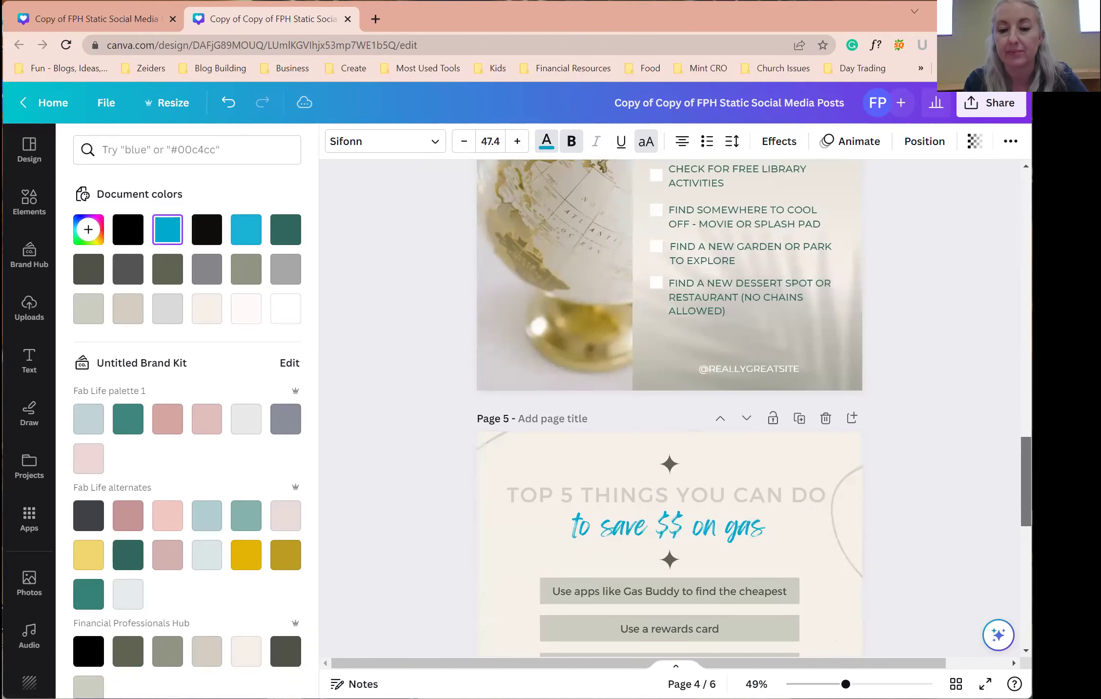
{"action": "scroll", "coordinate": [669, 408], "scroll_direction": "up", "scroll_amount": 8}
{"action": "scroll", "coordinate": [668, 407], "scroll_direction": "down", "scroll_amount": 2}
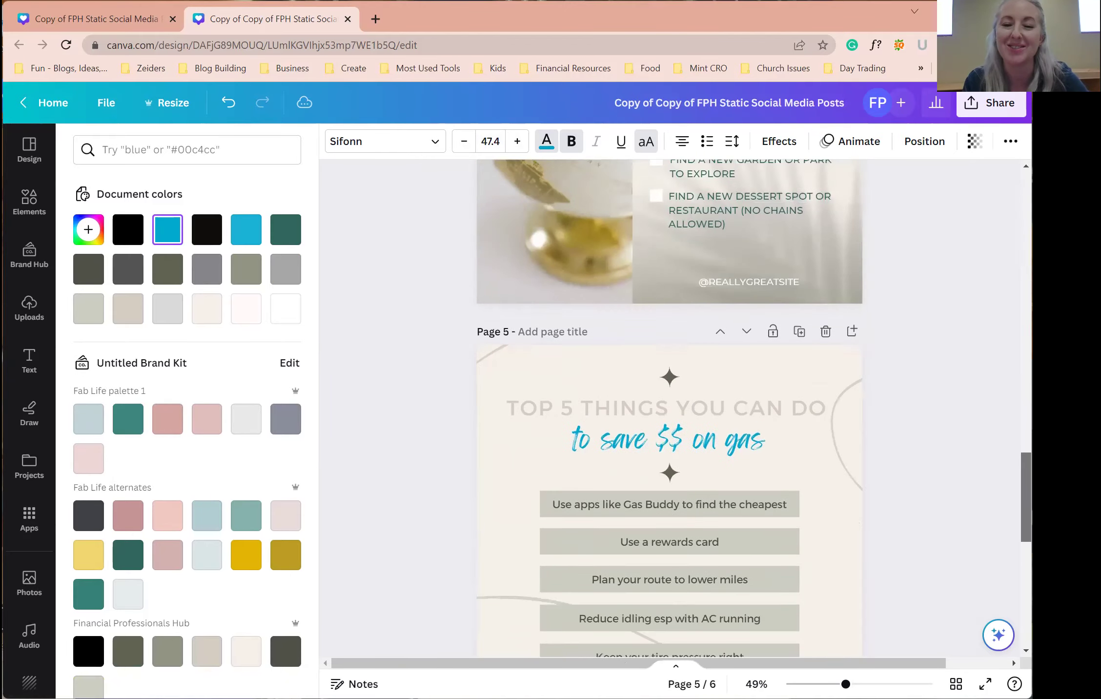
{"action": "scroll", "coordinate": [669, 408], "scroll_direction": "up", "scroll_amount": 20}
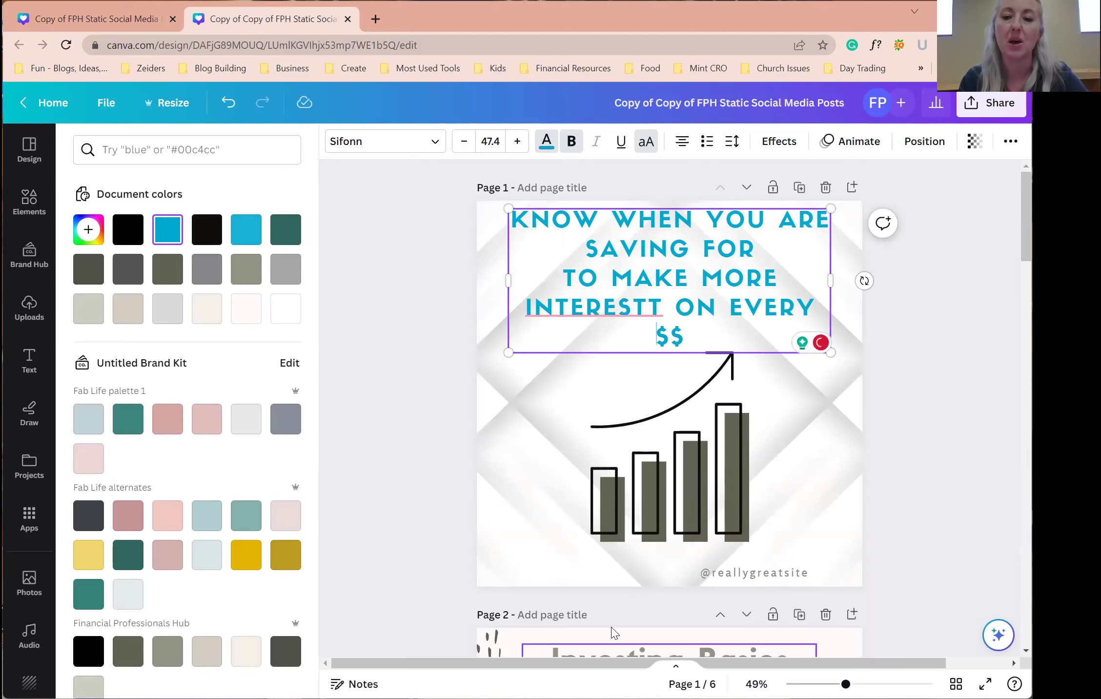
- Replace the bar chart's olive colour with the dusty pink from Fab Life palette 1 across all pages and check the result
{"action": "left_click", "coordinate": [738, 489]}
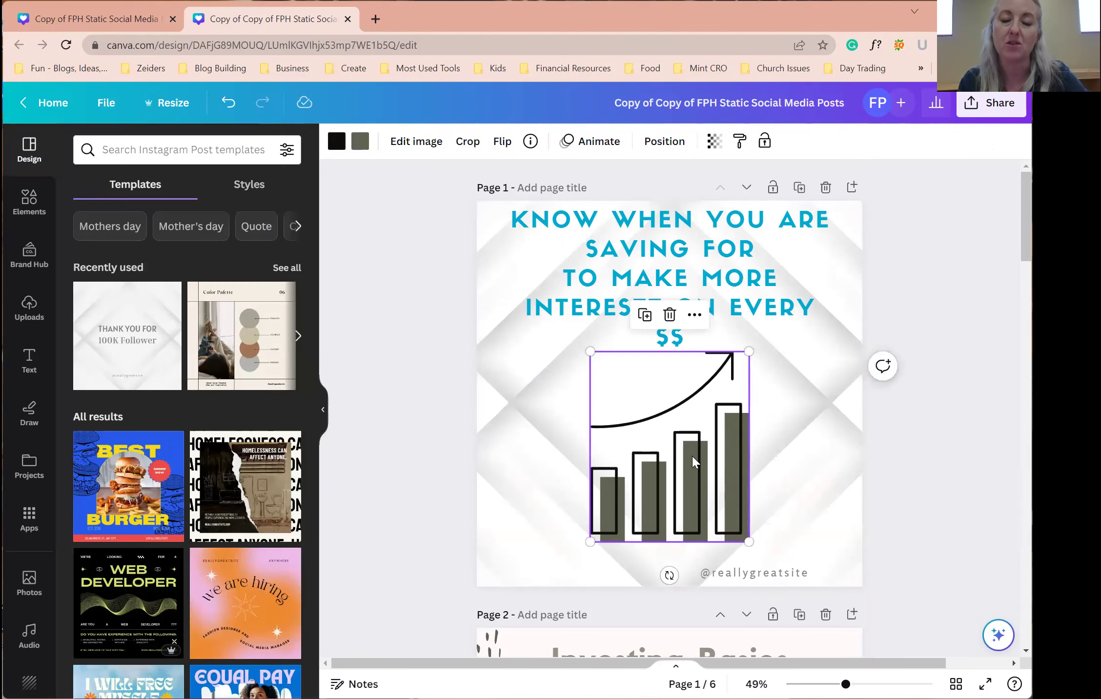
{"action": "left_click", "coordinate": [360, 142]}
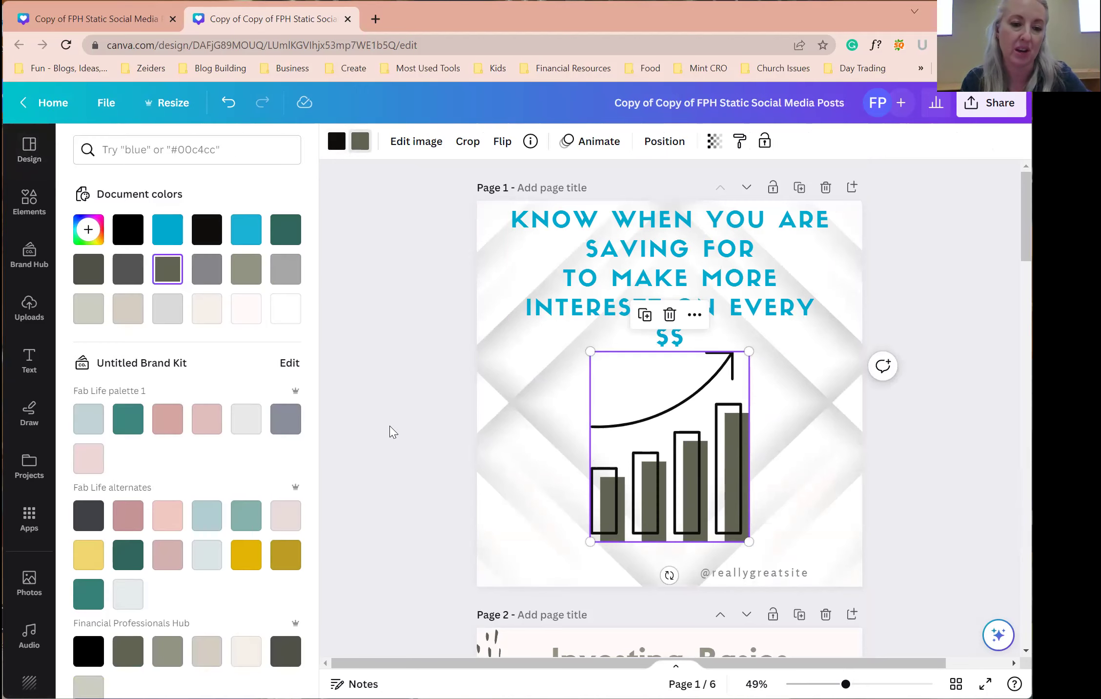
{"action": "left_click", "coordinate": [169, 427]}
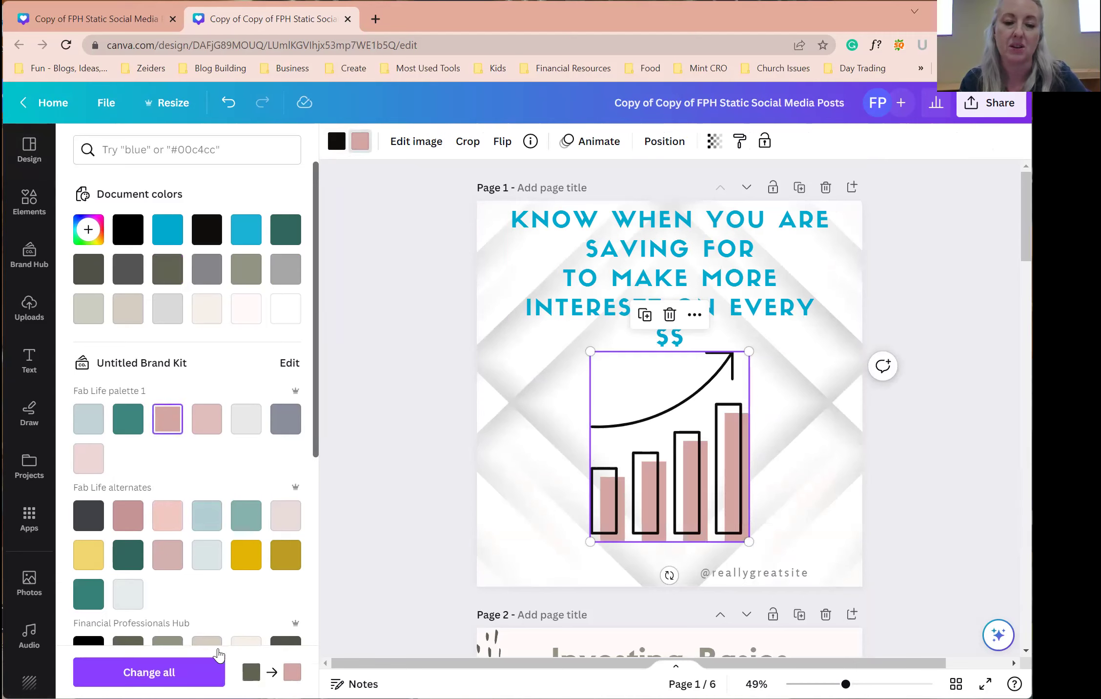
{"action": "left_click", "coordinate": [204, 673]}
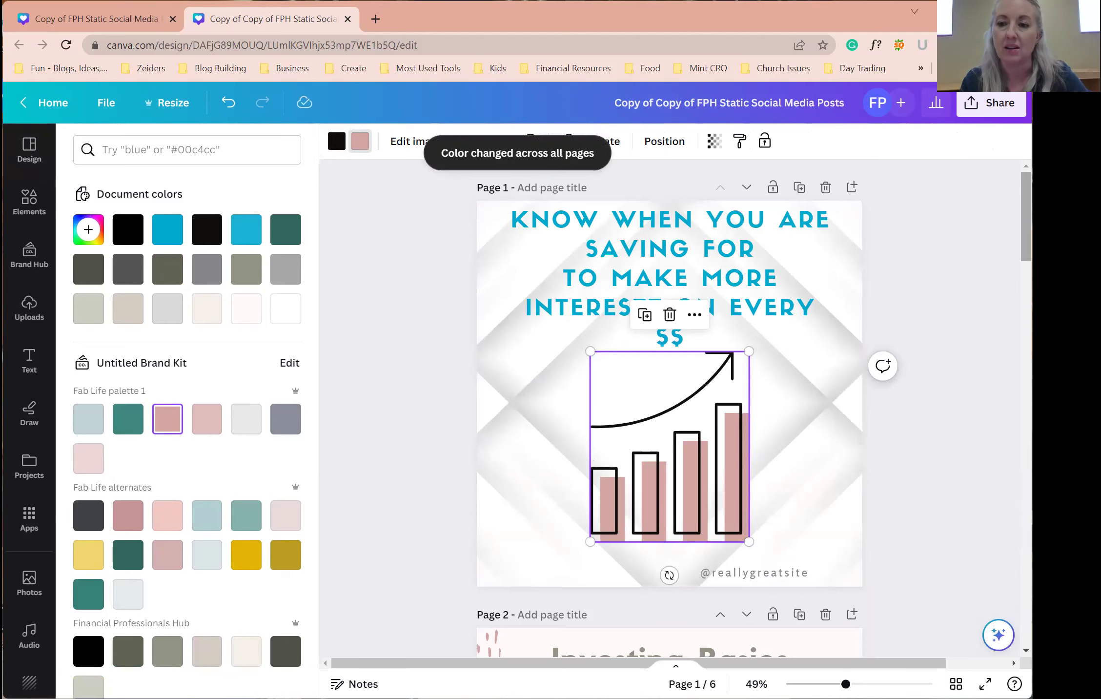
{"action": "scroll", "coordinate": [669, 405], "scroll_direction": "down", "scroll_amount": 5}
{"action": "scroll", "coordinate": [670, 407], "scroll_direction": "down", "scroll_amount": 14}
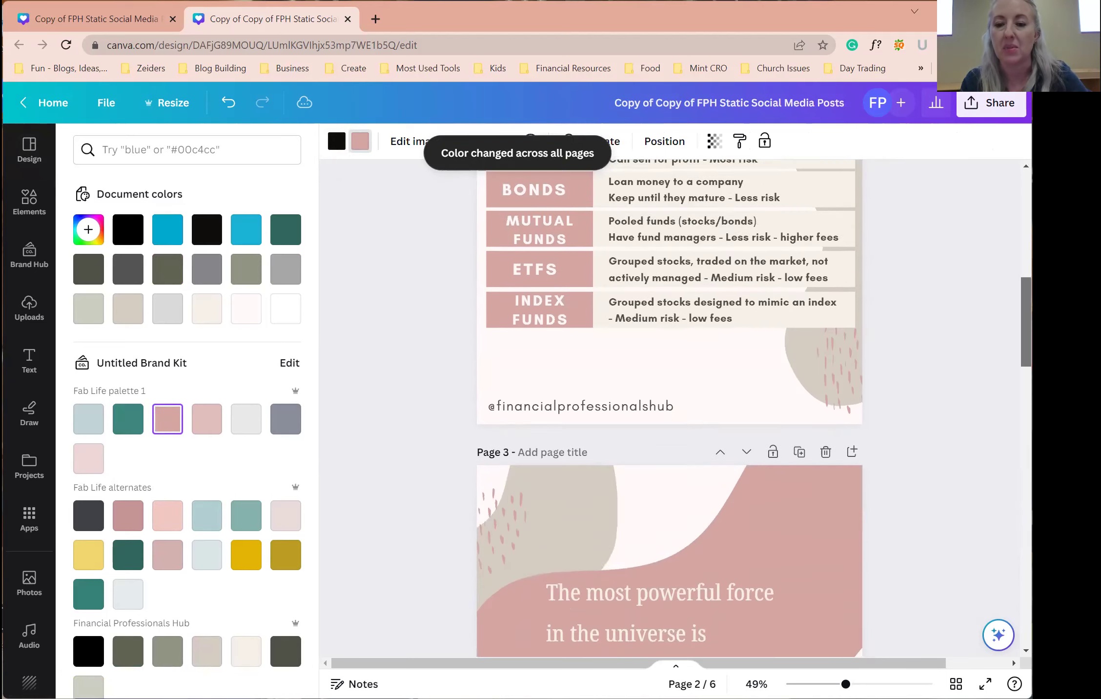
{"action": "scroll", "coordinate": [670, 407], "scroll_direction": "down", "scroll_amount": 7}
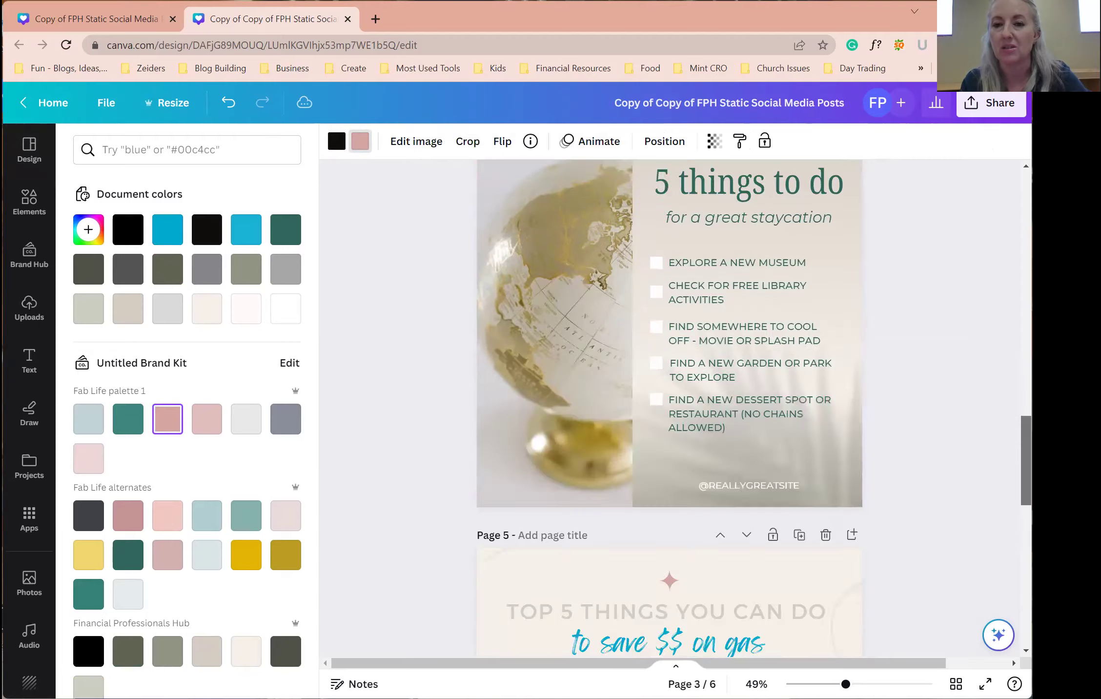
{"action": "scroll", "coordinate": [670, 407], "scroll_direction": "up", "scroll_amount": 20}
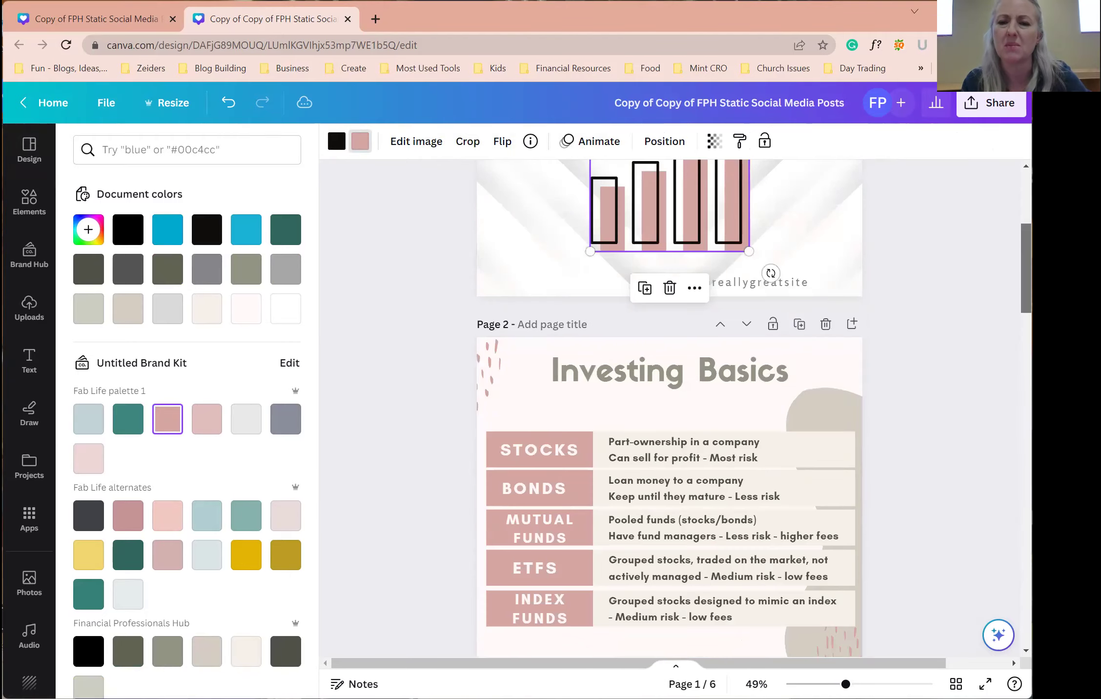
- Review the recoloured text and shapes on the design's pages, starting from and returning to page 1
{"action": "scroll", "coordinate": [669, 407], "scroll_direction": "up", "scroll_amount": 4}
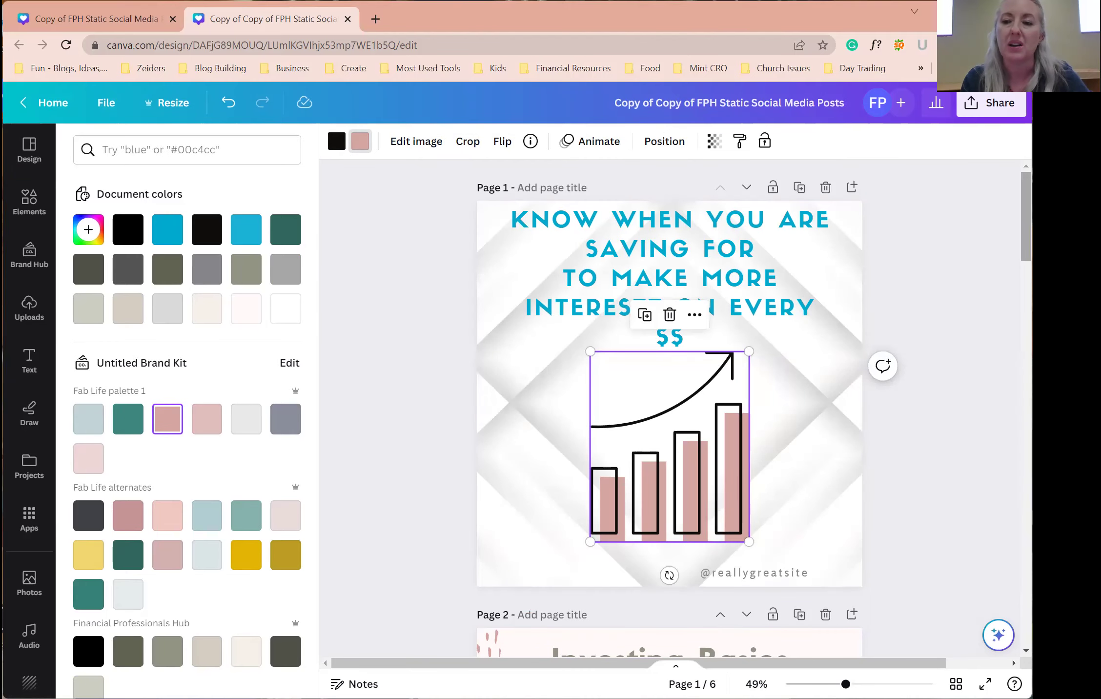
{"action": "scroll", "coordinate": [669, 407], "scroll_direction": "down", "scroll_amount": 10}
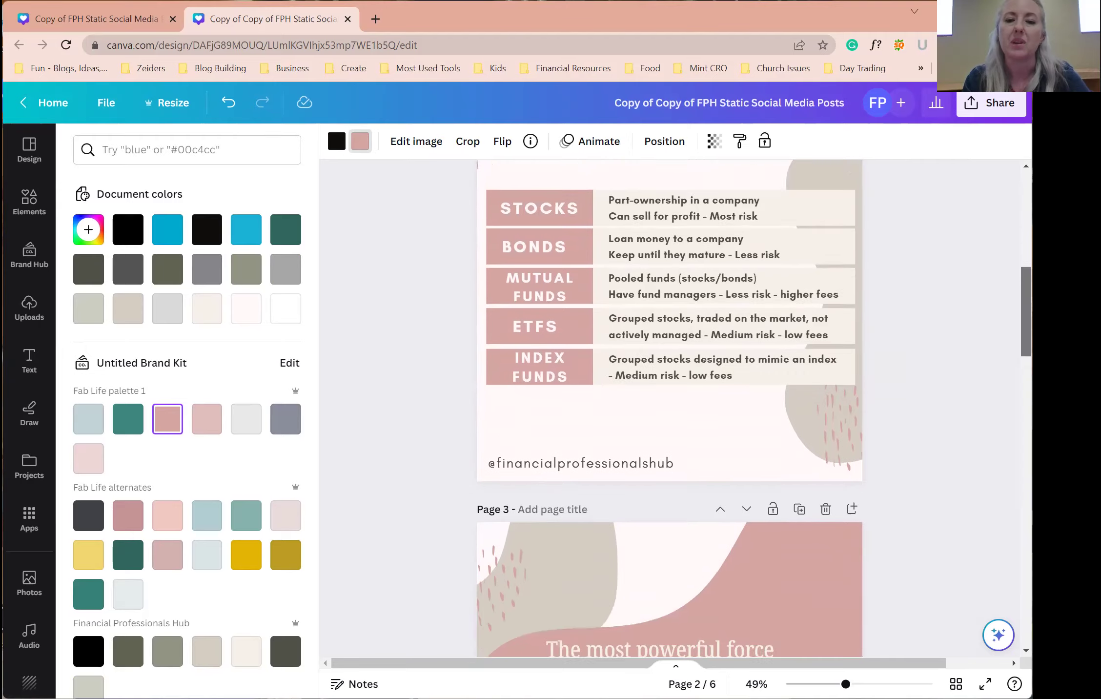
{"action": "scroll", "coordinate": [669, 408], "scroll_direction": "down", "scroll_amount": 15}
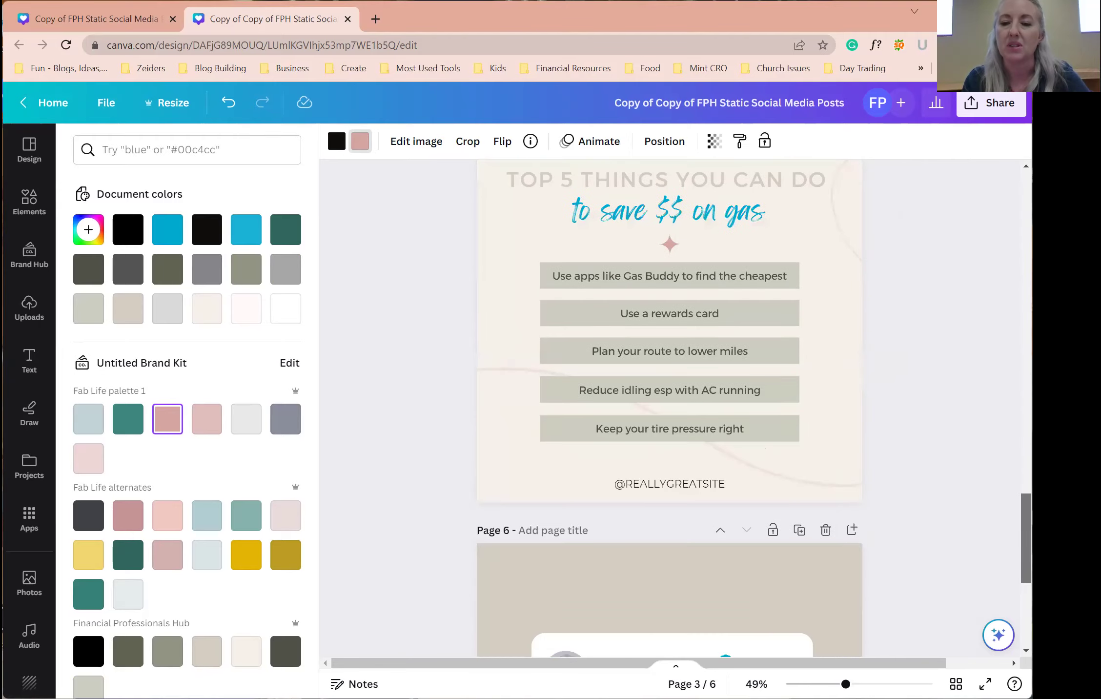
{"action": "scroll", "coordinate": [669, 407], "scroll_direction": "up", "scroll_amount": 20}
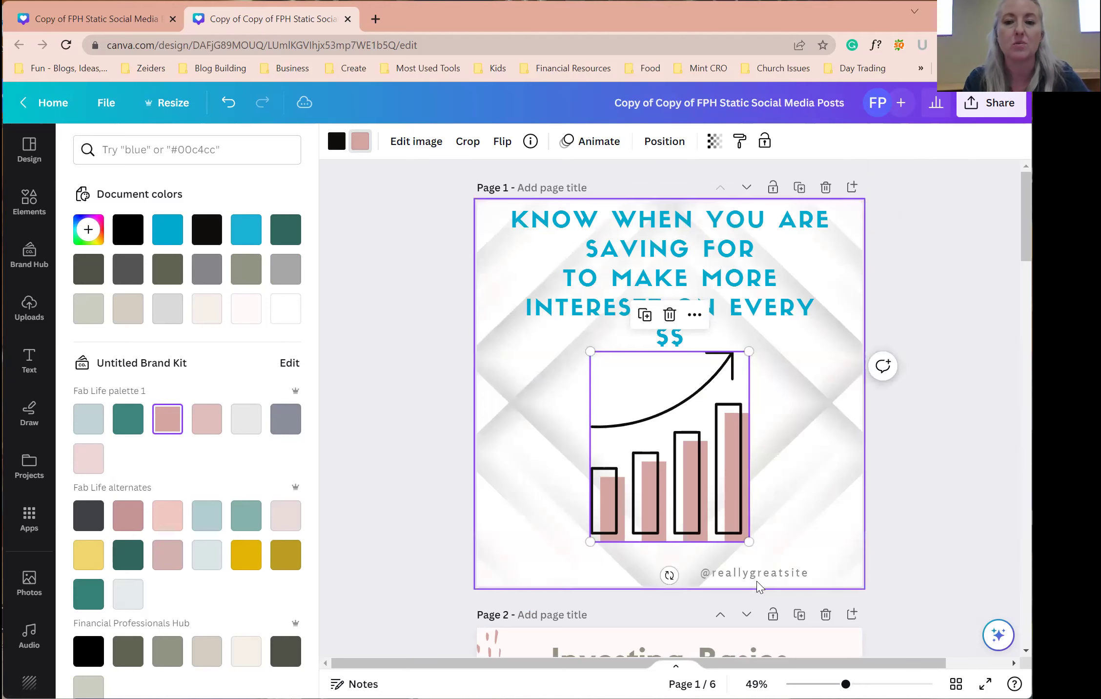
{"action": "left_click", "coordinate": [760, 576]}
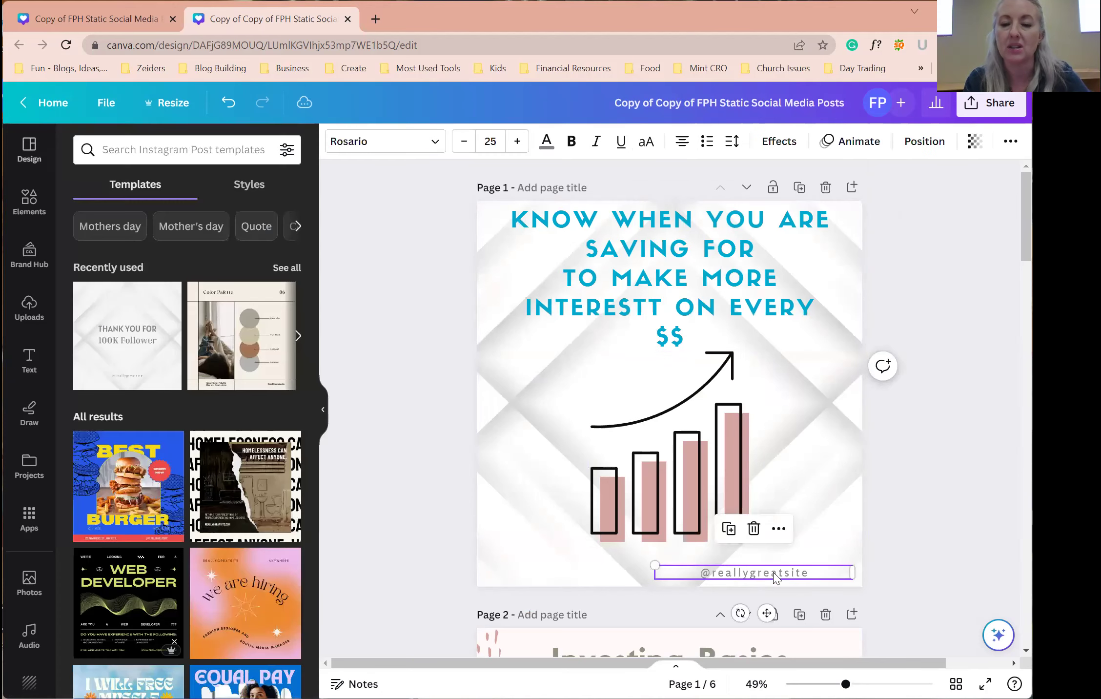
{"action": "double_click", "coordinate": [812, 572]}
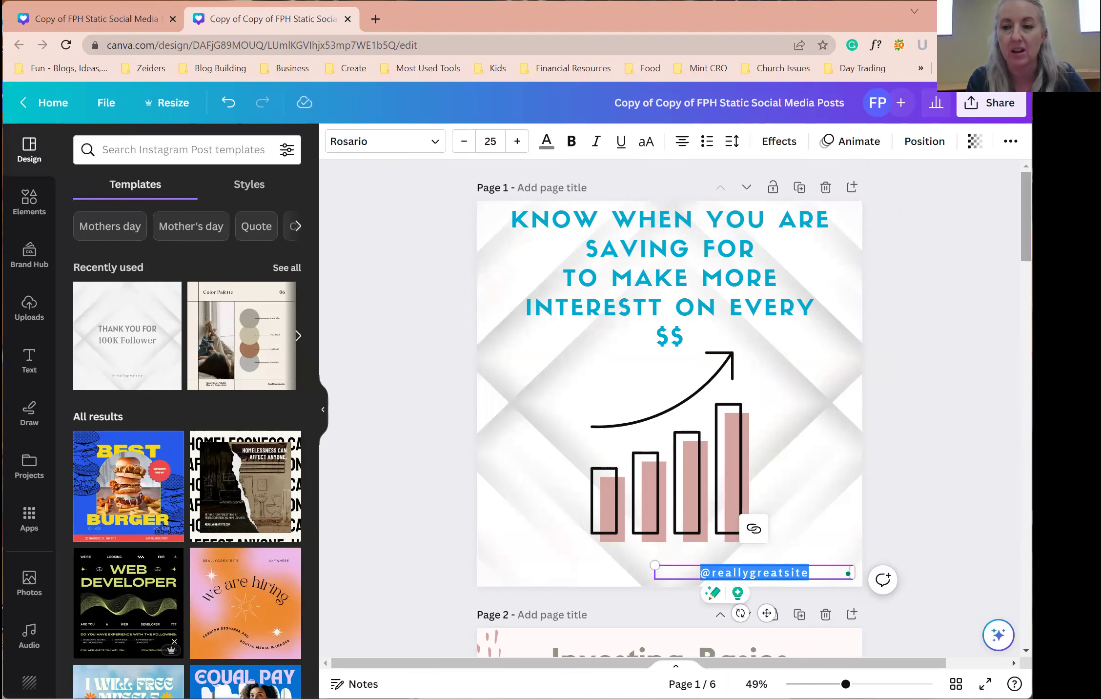
{"action": "scroll", "coordinate": [670, 405], "scroll_direction": "down", "scroll_amount": 6}
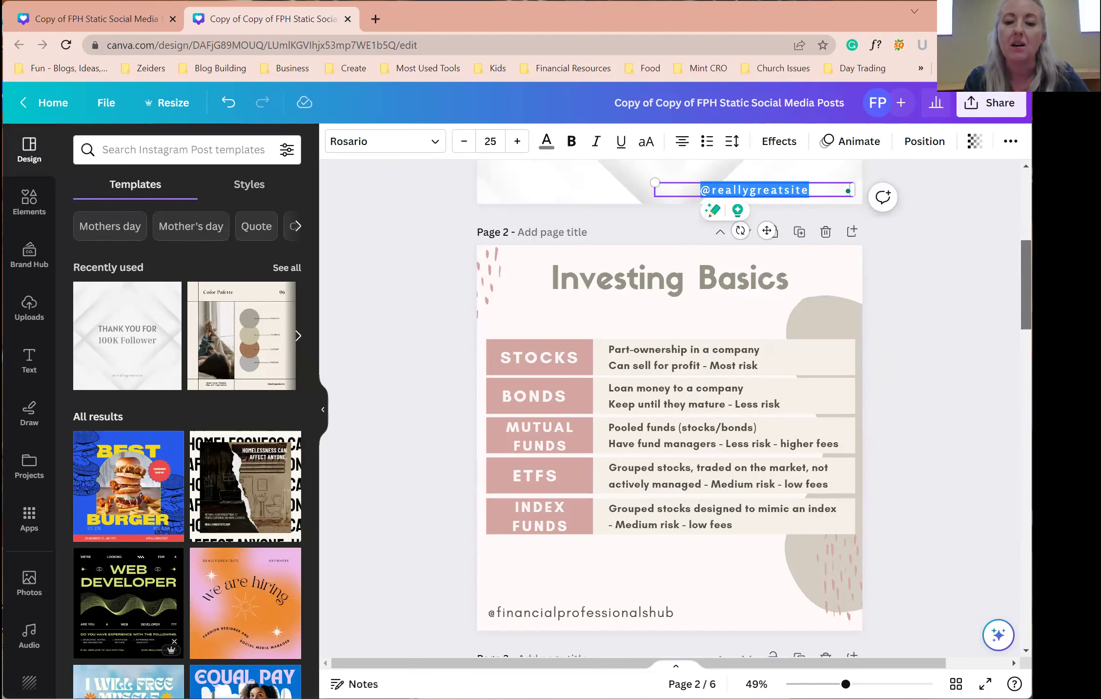
{"action": "scroll", "coordinate": [670, 405], "scroll_direction": "up", "scroll_amount": 4}
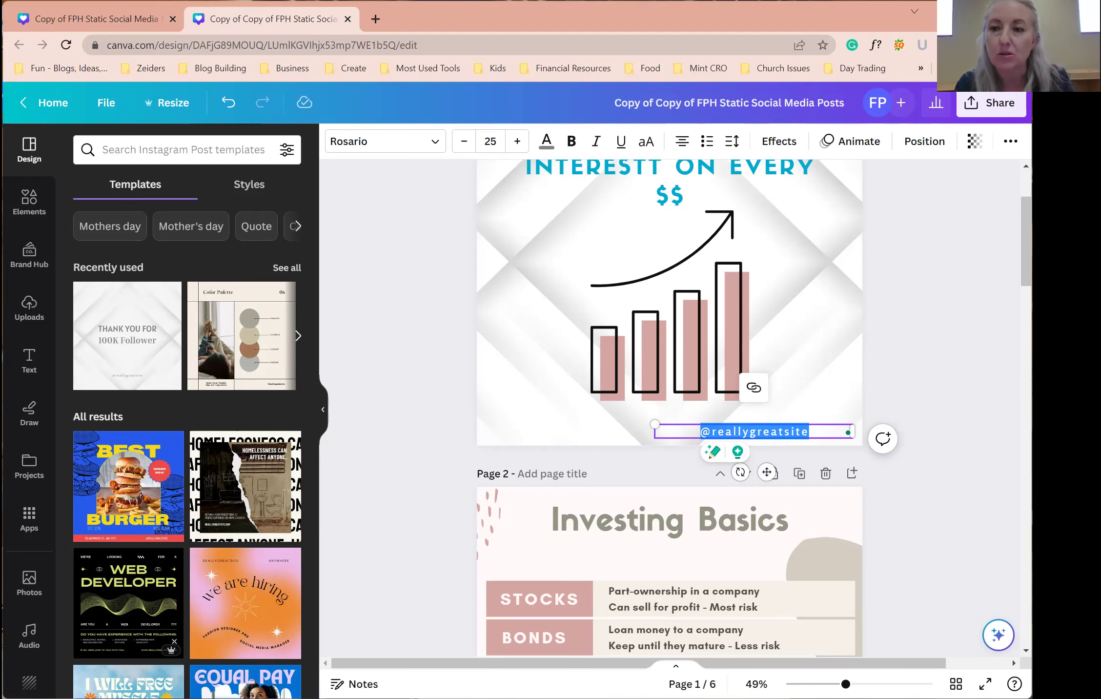
{"action": "scroll", "coordinate": [1026, 239], "scroll_direction": "up", "scroll_amount": 2}
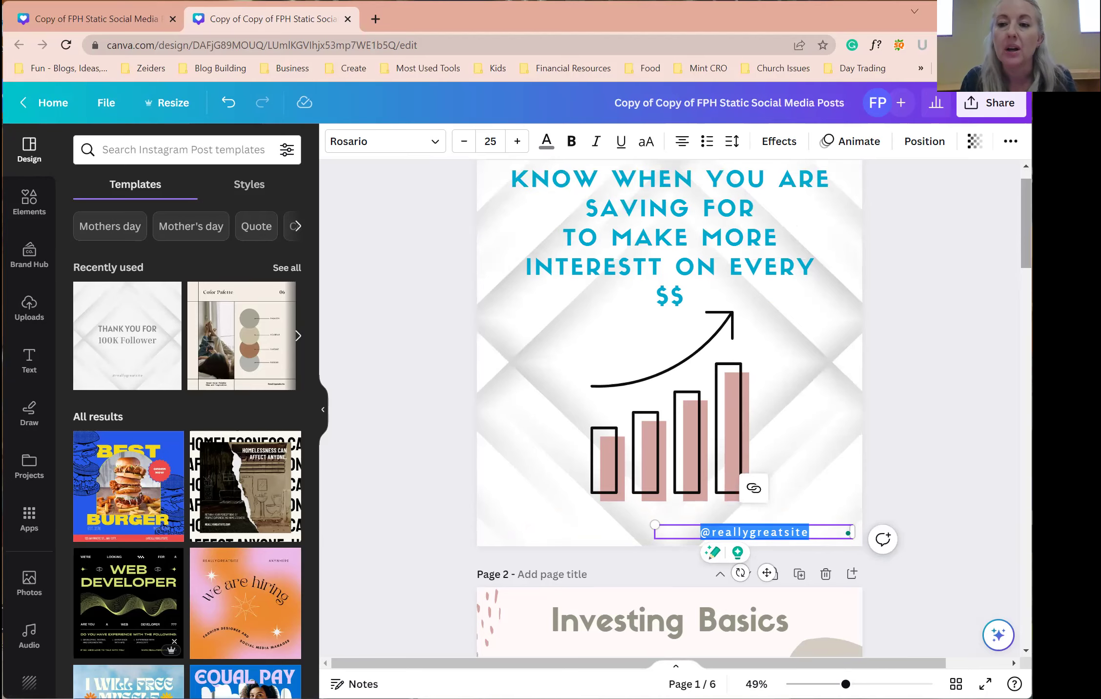
- Examine the handles and text on pages 2 to 4 for content that needs customising, then return to page 1
{"action": "scroll", "coordinate": [1026, 244], "scroll_direction": "down", "scroll_amount": 7}
{"action": "scroll", "coordinate": [1026, 273], "scroll_direction": "down", "scroll_amount": 8}
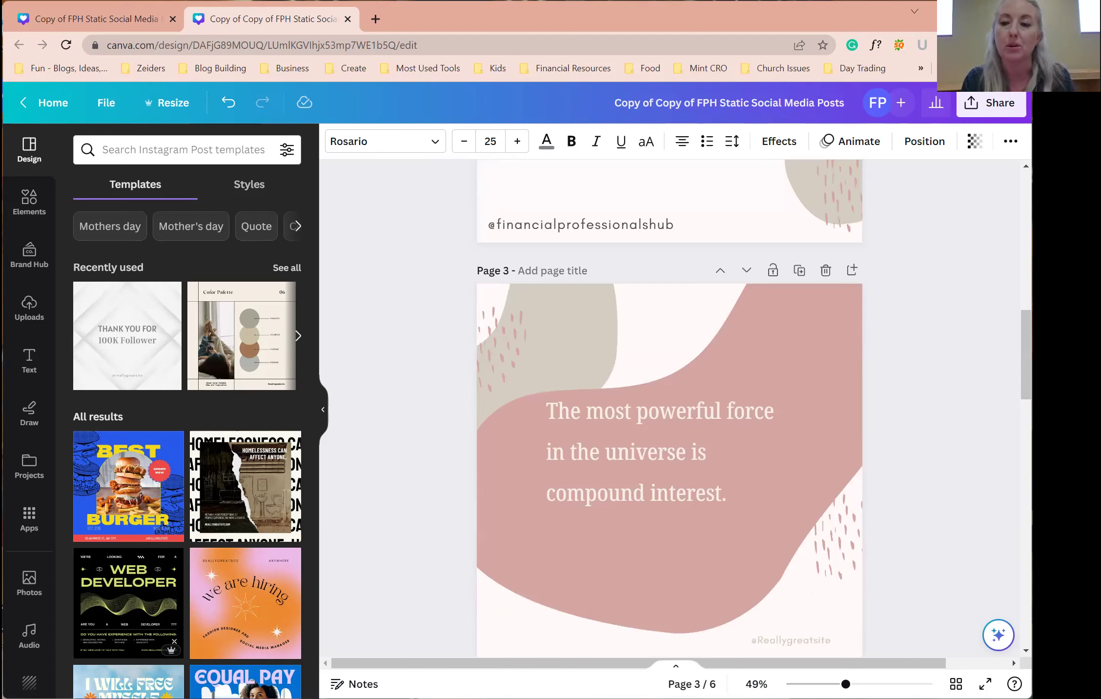
{"action": "scroll", "coordinate": [1026, 354], "scroll_direction": "down", "scroll_amount": 14}
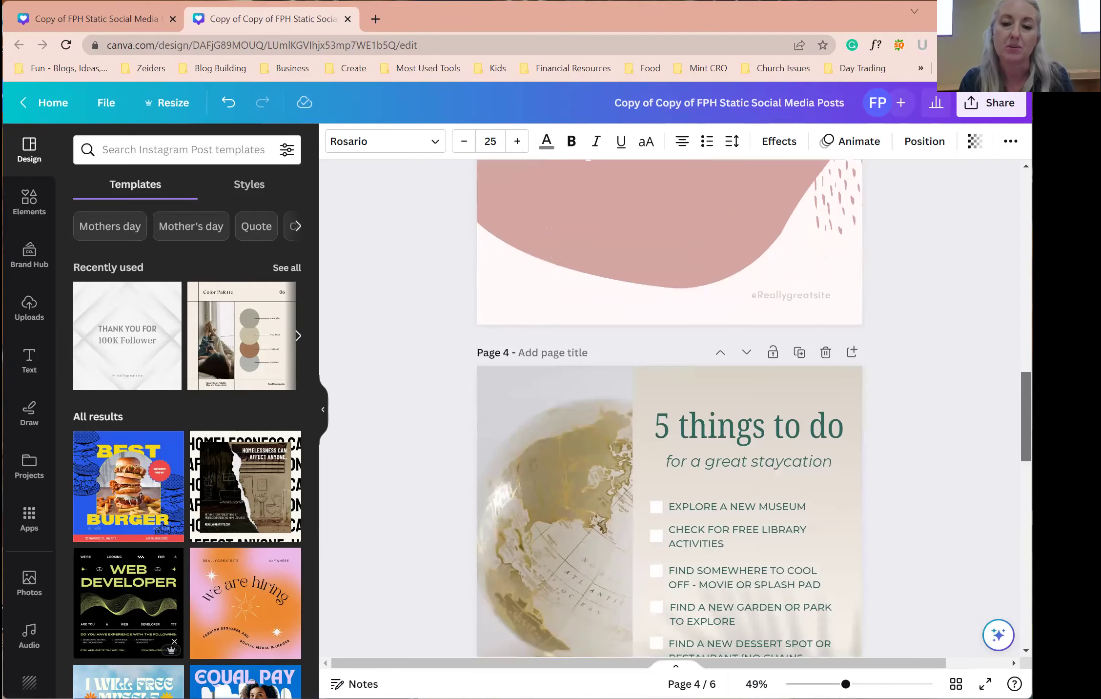
{"action": "scroll", "coordinate": [1026, 354], "scroll_direction": "up", "scroll_amount": 5}
{"action": "scroll", "coordinate": [1026, 354], "scroll_direction": "up", "scroll_amount": 16}
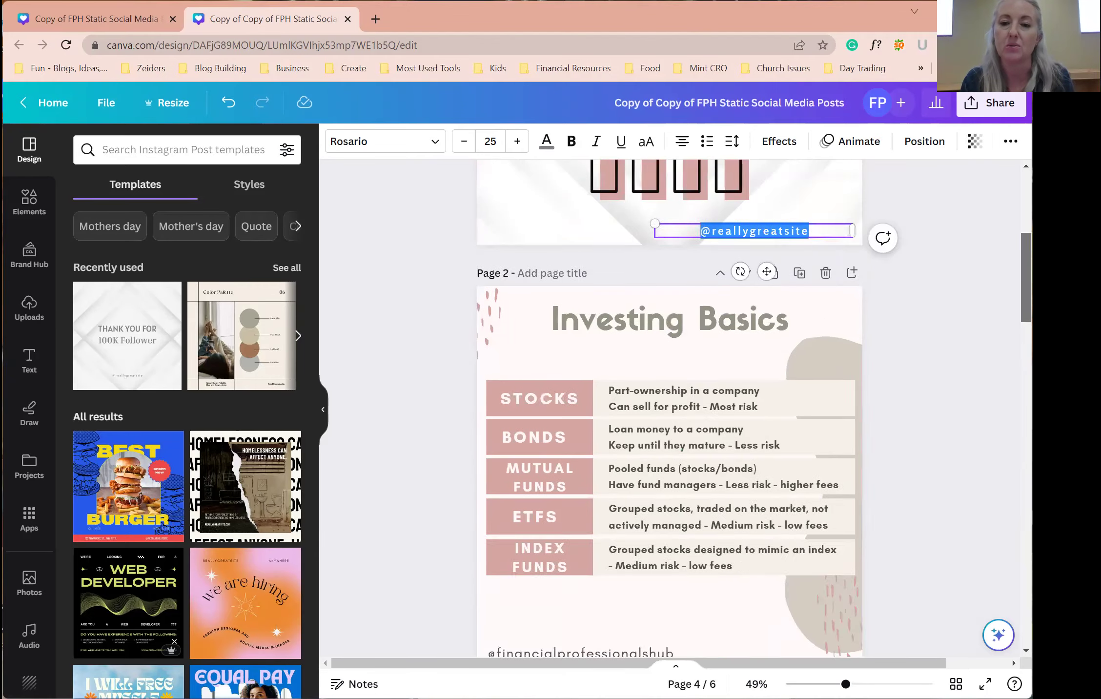
{"action": "scroll", "coordinate": [1026, 354], "scroll_direction": "down", "scroll_amount": 9}
{"action": "scroll", "coordinate": [1025, 354], "scroll_direction": "up", "scroll_amount": 6}
{"action": "scroll", "coordinate": [669, 408], "scroll_direction": "up", "scroll_amount": 2}
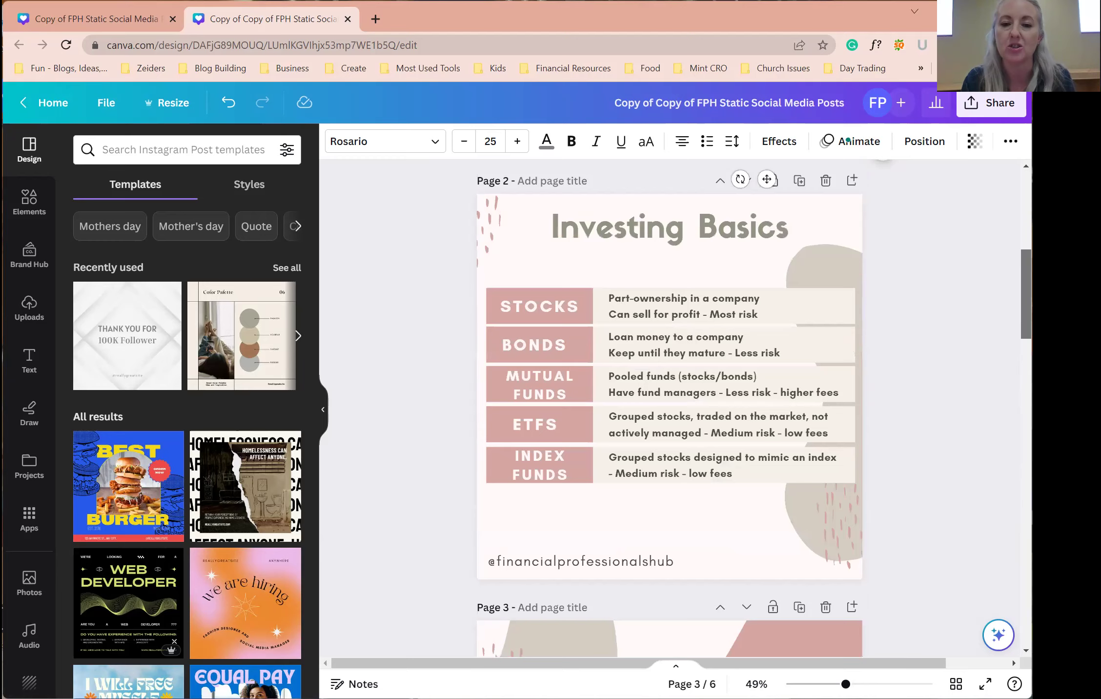
{"action": "scroll", "coordinate": [669, 407], "scroll_direction": "up", "scroll_amount": 8}
{"action": "scroll", "coordinate": [532, 295], "scroll_direction": "up", "scroll_amount": 1}
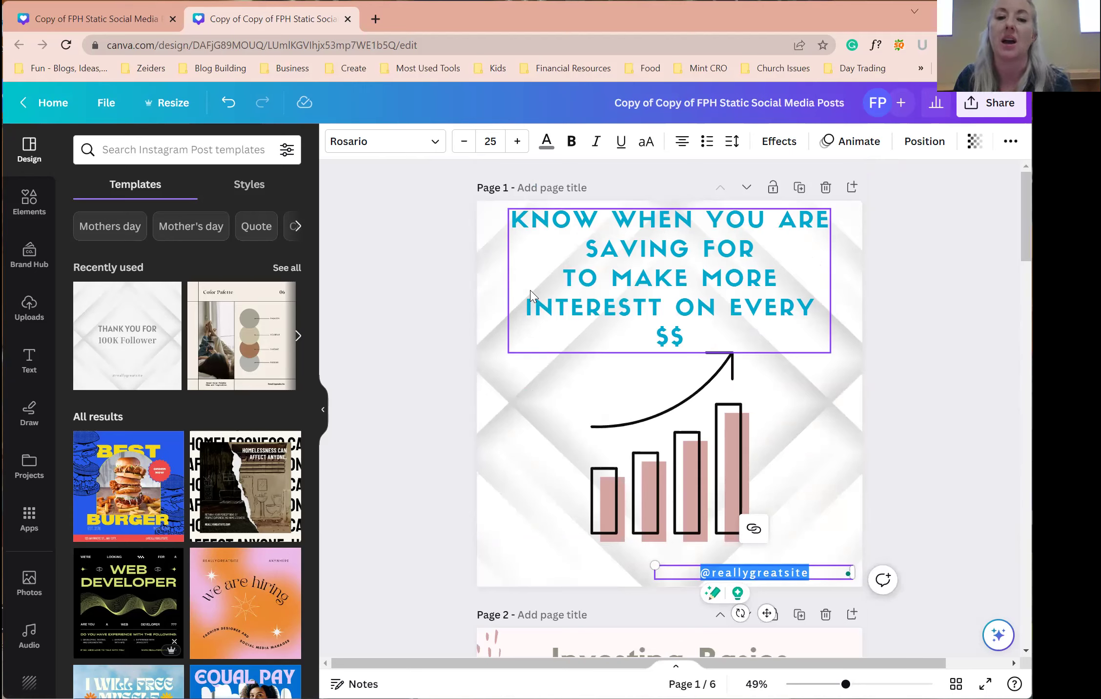
- Delete the extra T from "INTERESTT" in the page 1 headline
{"action": "left_click", "coordinate": [663, 312]}
{"action": "left_click", "coordinate": [662, 309]}
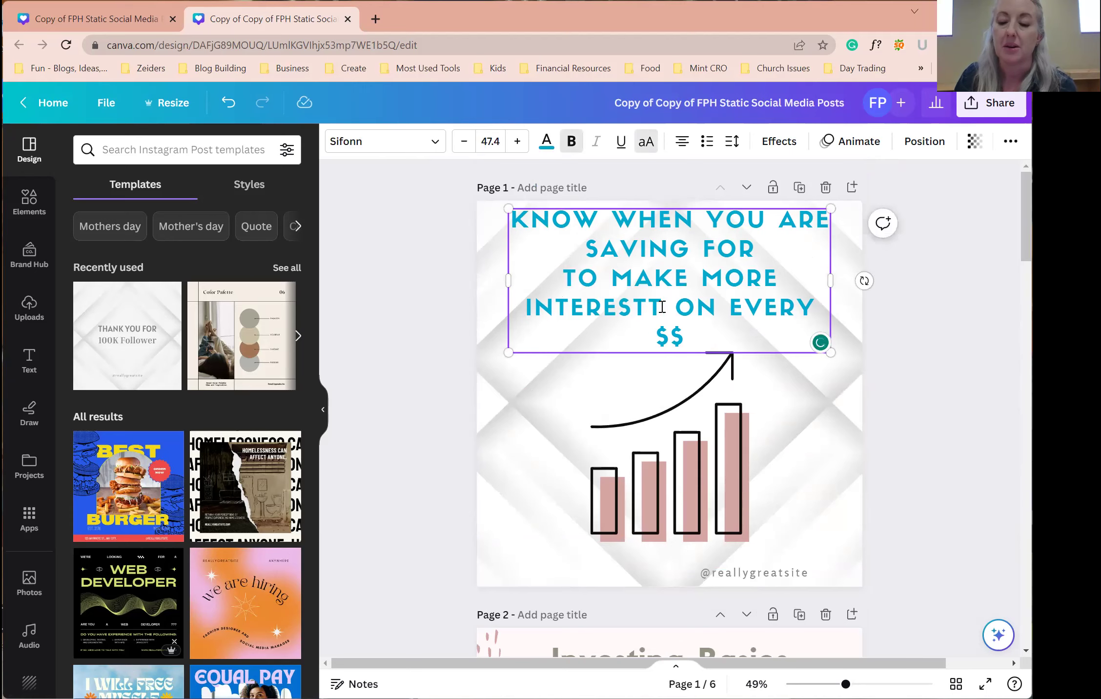
{"action": "key", "text": "BackSpace"}
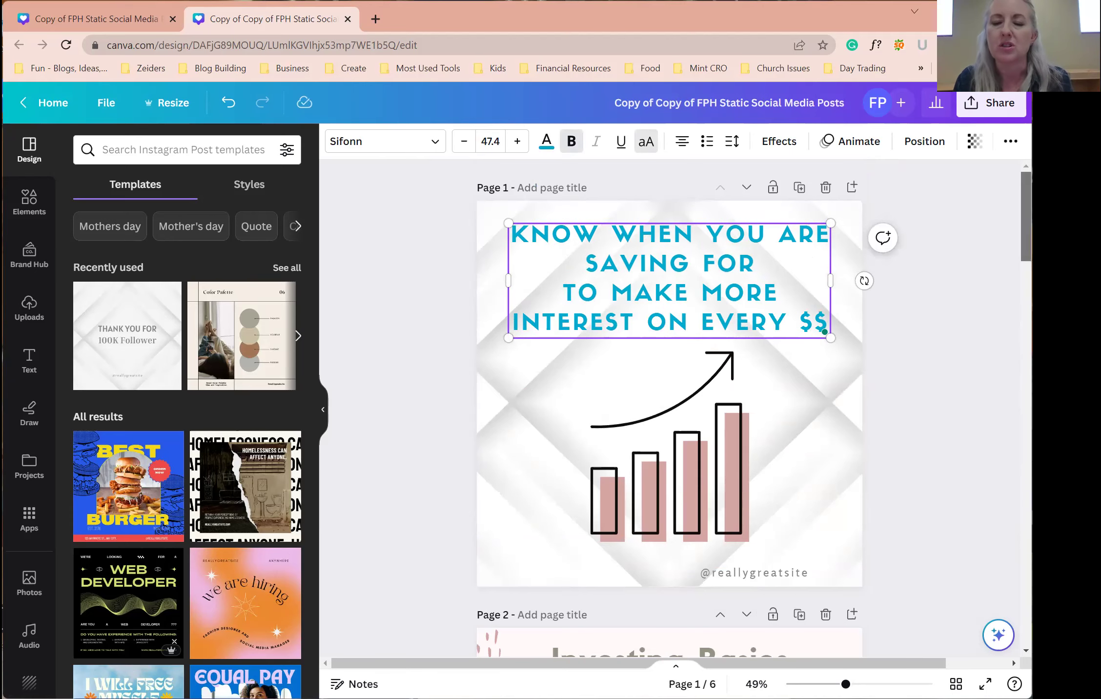
- Review the edited design's pages from the first to the last and open the sharing and download options
{"action": "scroll", "coordinate": [1026, 215], "scroll_direction": "down", "scroll_amount": 8}
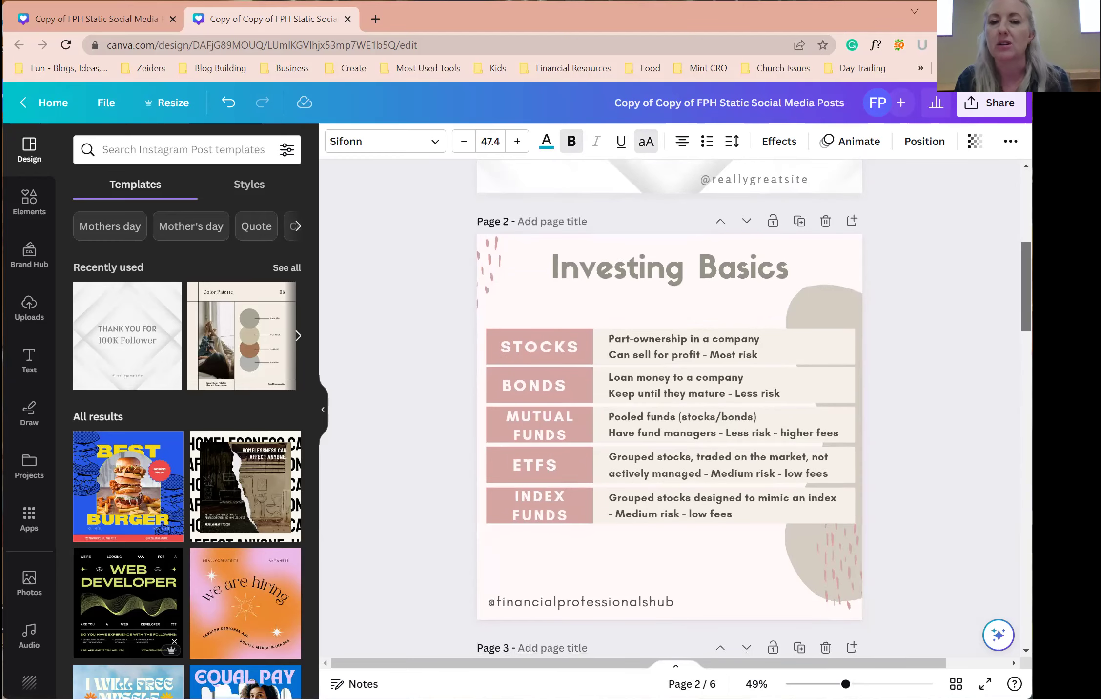
{"action": "scroll", "coordinate": [668, 407], "scroll_direction": "down", "scroll_amount": 15}
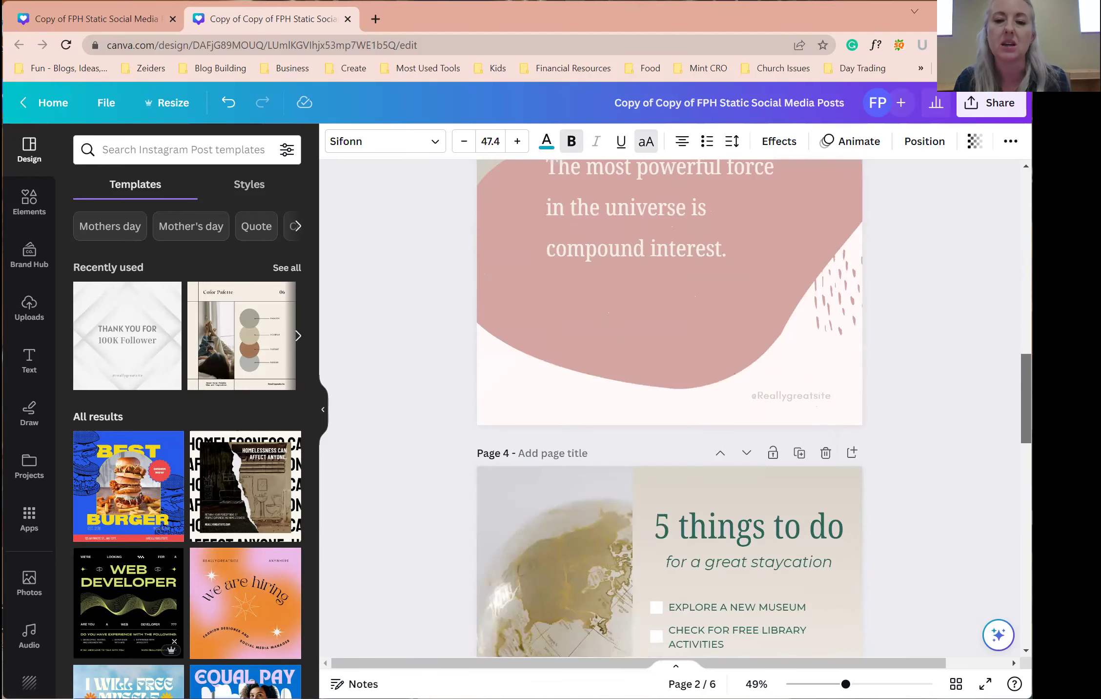
{"action": "scroll", "coordinate": [669, 407], "scroll_direction": "down", "scroll_amount": 15}
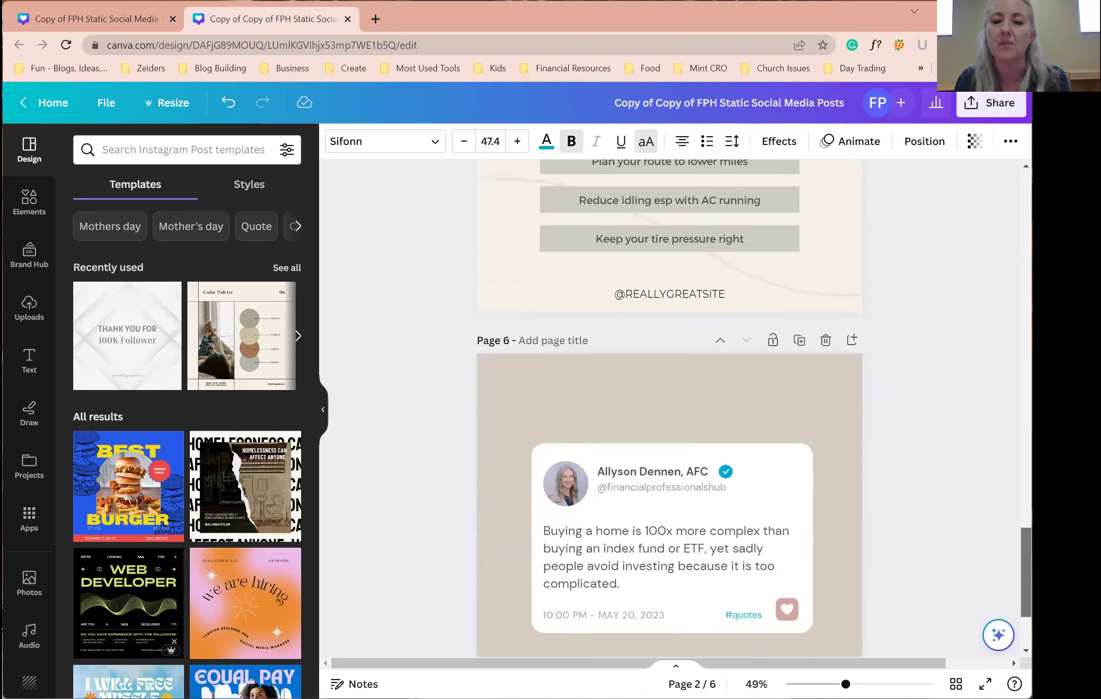
{"action": "scroll", "coordinate": [668, 408], "scroll_direction": "up", "scroll_amount": 20}
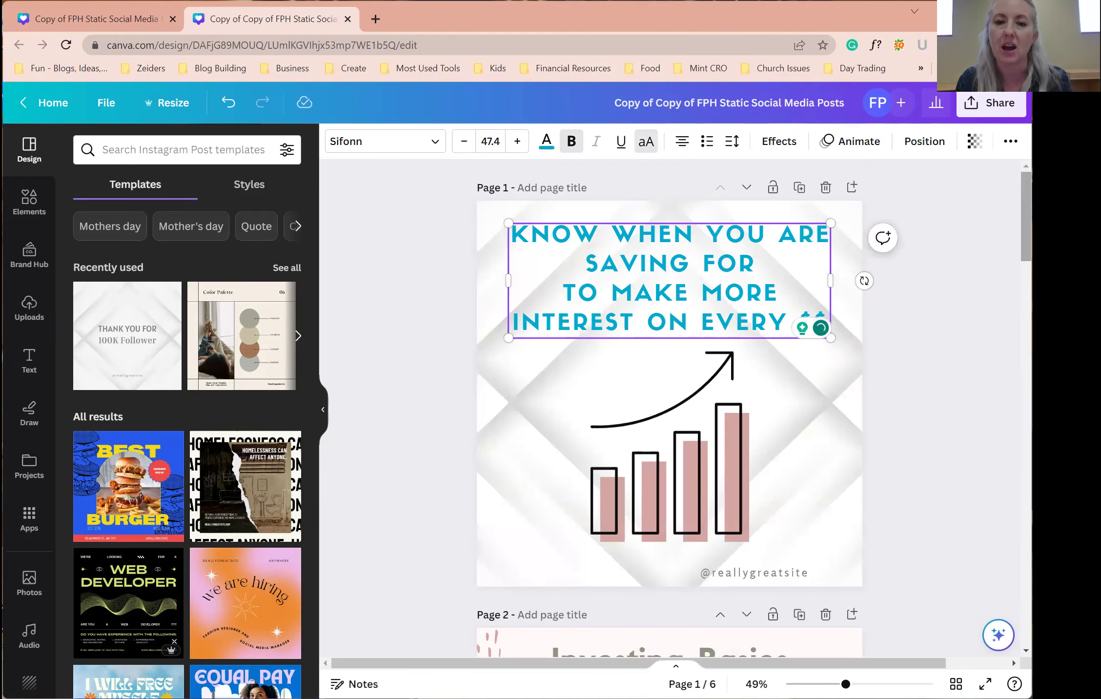
{"action": "left_click", "coordinate": [422, 295]}
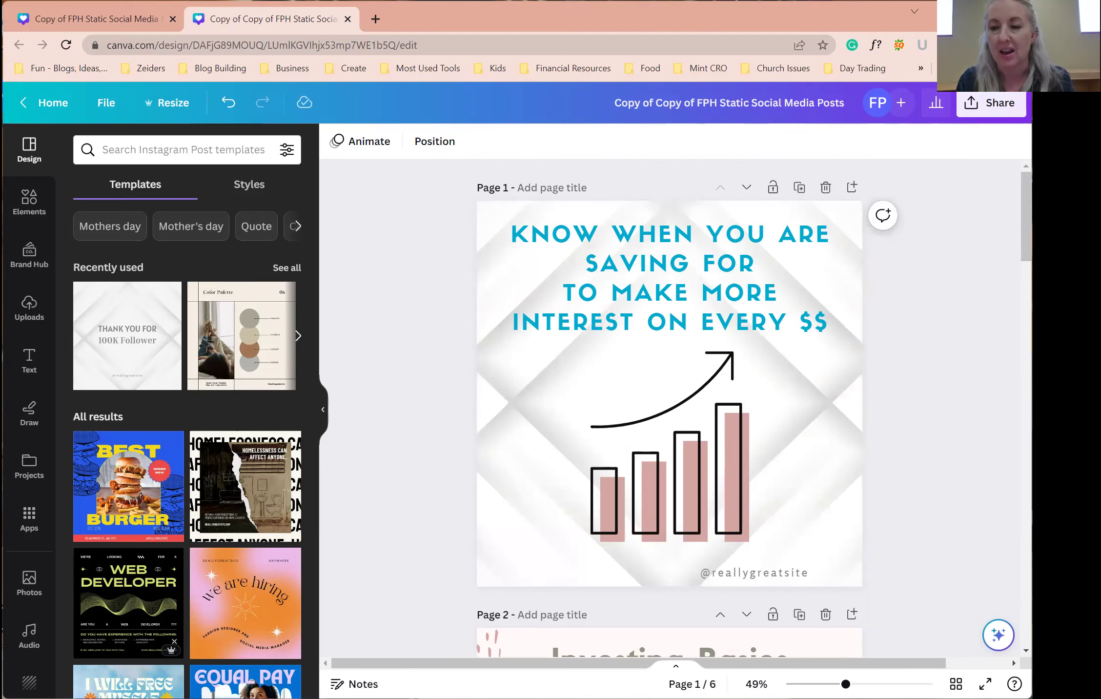
{"action": "scroll", "coordinate": [669, 407], "scroll_direction": "down", "scroll_amount": 10}
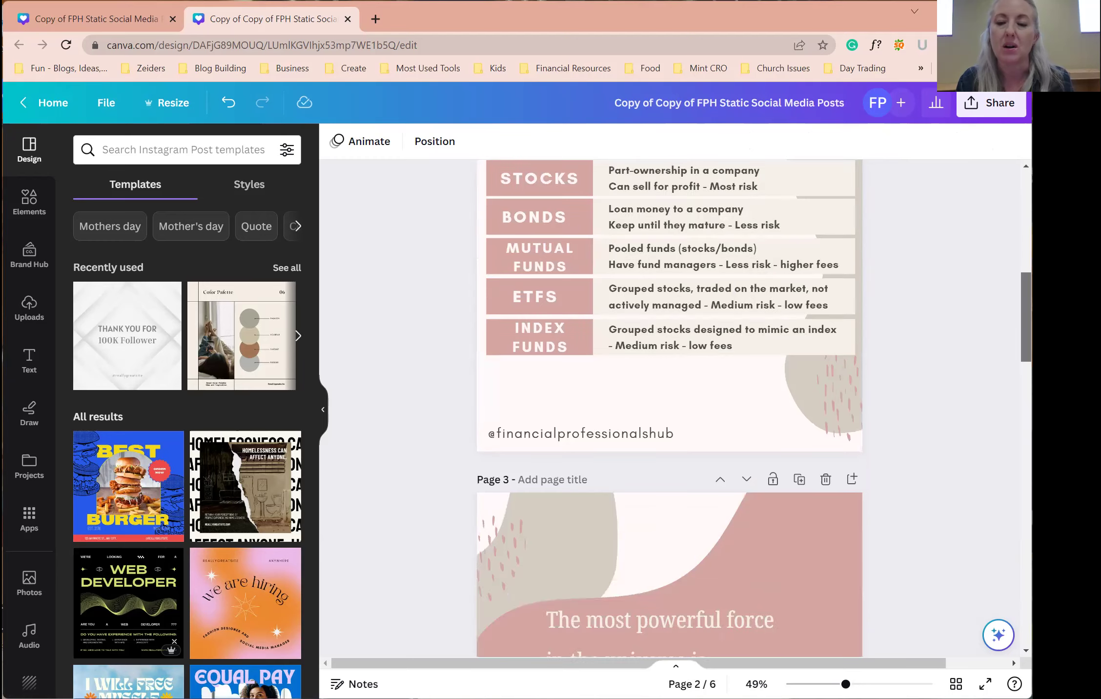
{"action": "scroll", "coordinate": [669, 408], "scroll_direction": "up", "scroll_amount": 8}
{"action": "scroll", "coordinate": [669, 408], "scroll_direction": "up", "scroll_amount": 2}
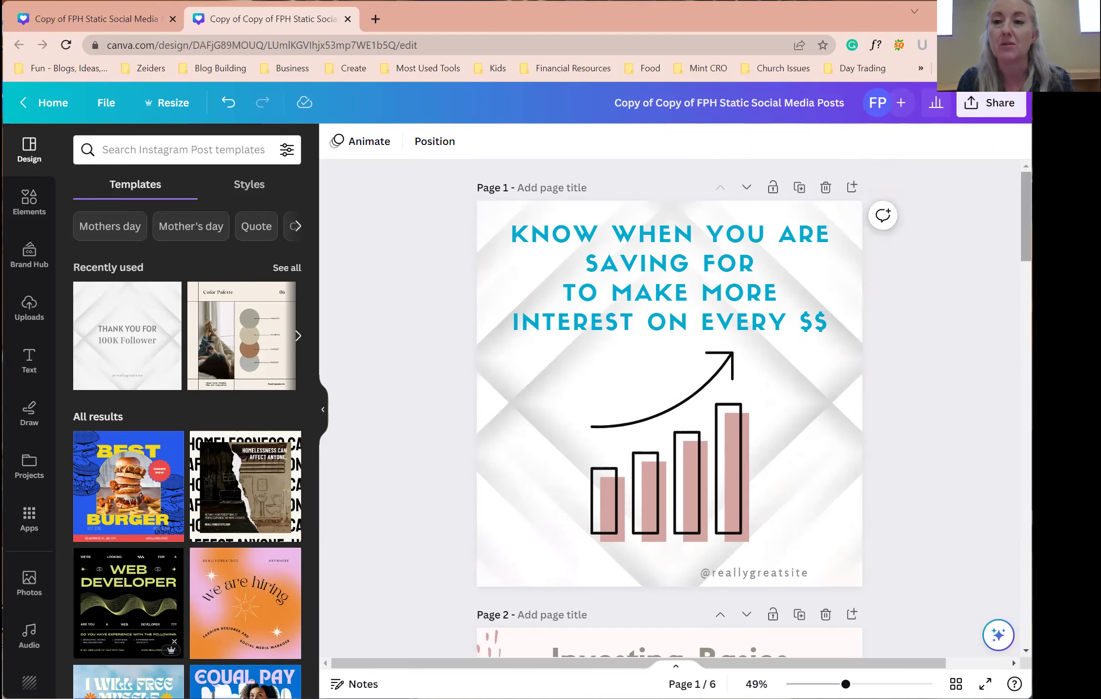
{"action": "left_click", "coordinate": [991, 108]}
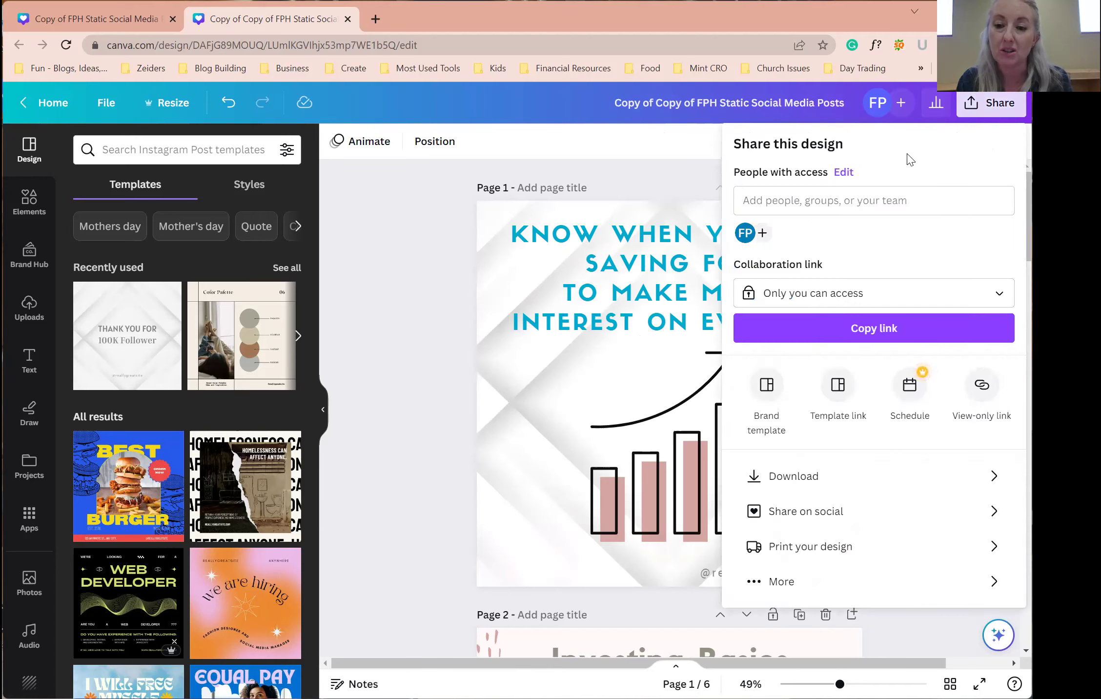
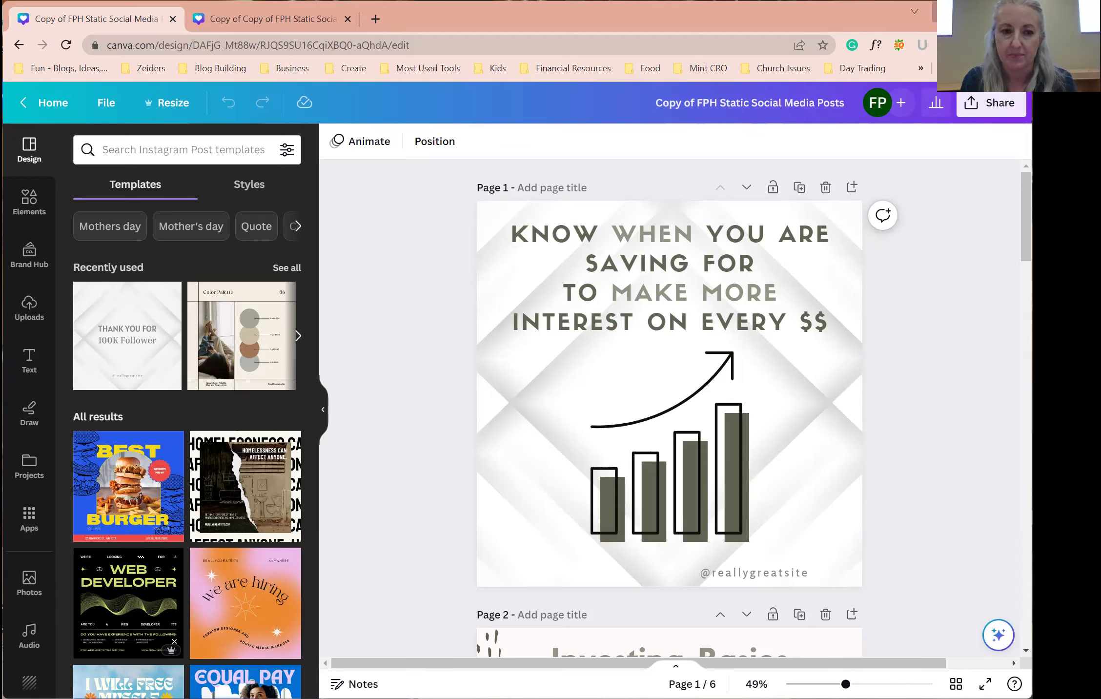
- Go back from the original template copy to the FPH Starter Pack Templates Links PDF and find its Social Media Templates page
{"action": "left_click", "coordinate": [19, 46]}
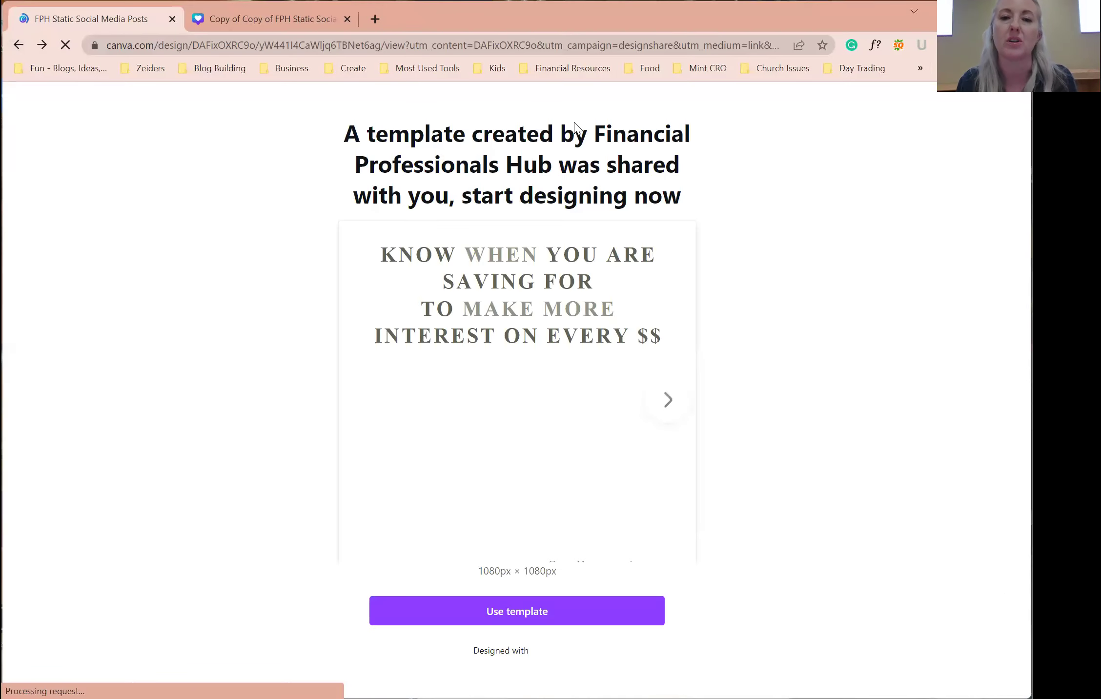
{"action": "left_click", "coordinate": [18, 46]}
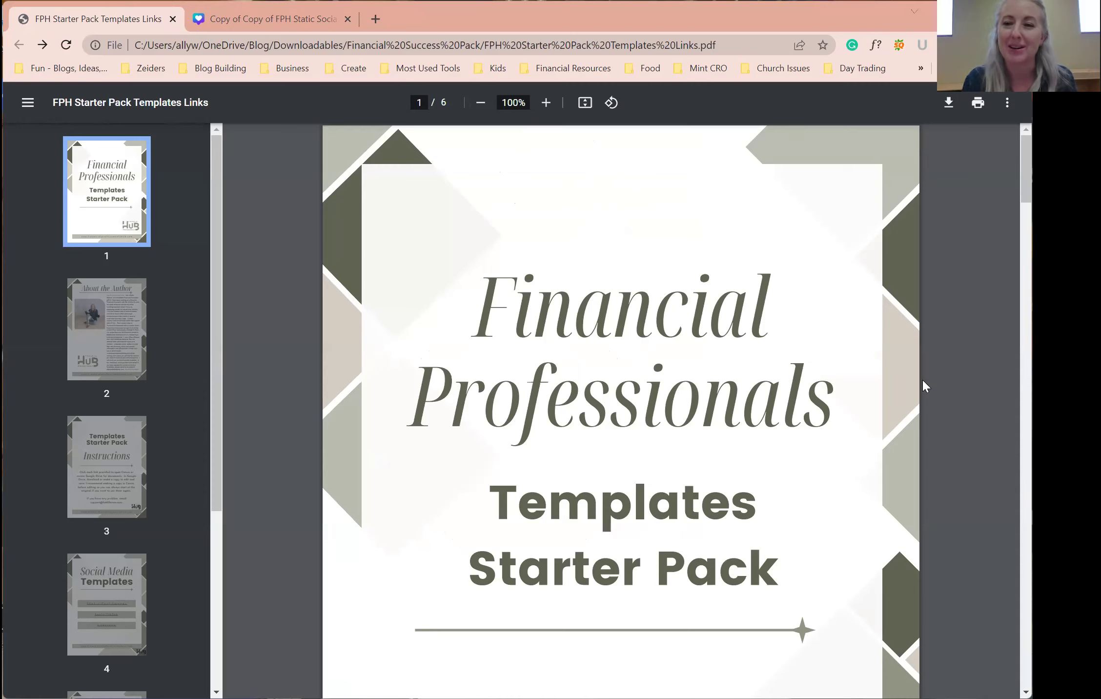
{"action": "scroll", "coordinate": [620, 410], "scroll_direction": "down", "scroll_amount": 10}
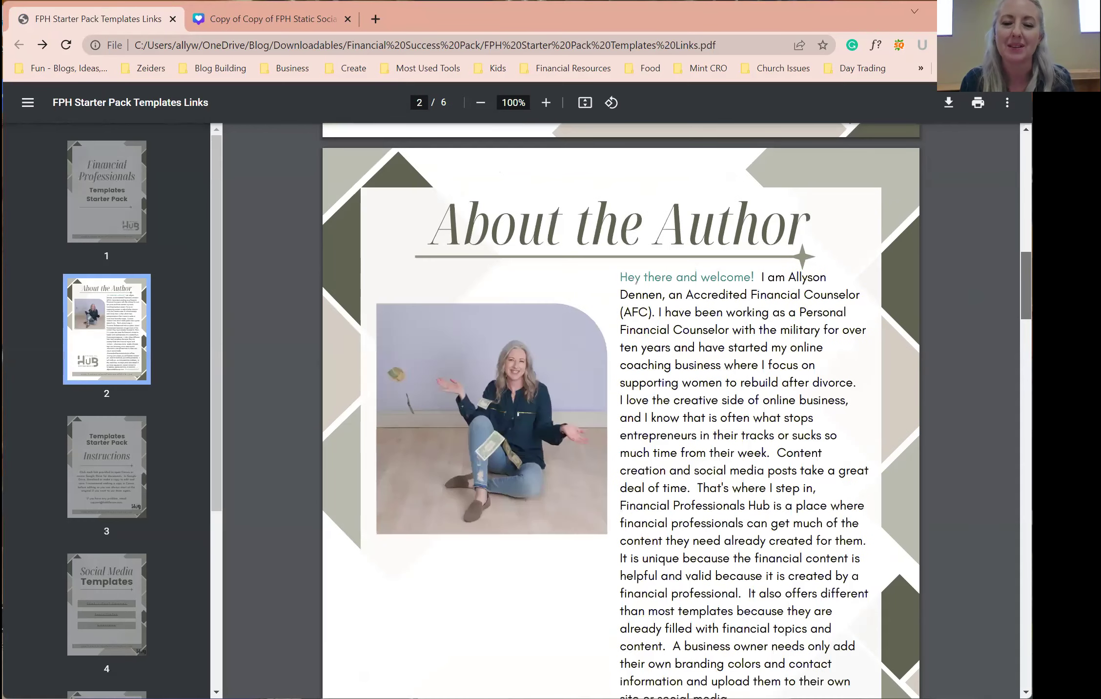
{"action": "scroll", "coordinate": [620, 410], "scroll_direction": "down", "scroll_amount": 20}
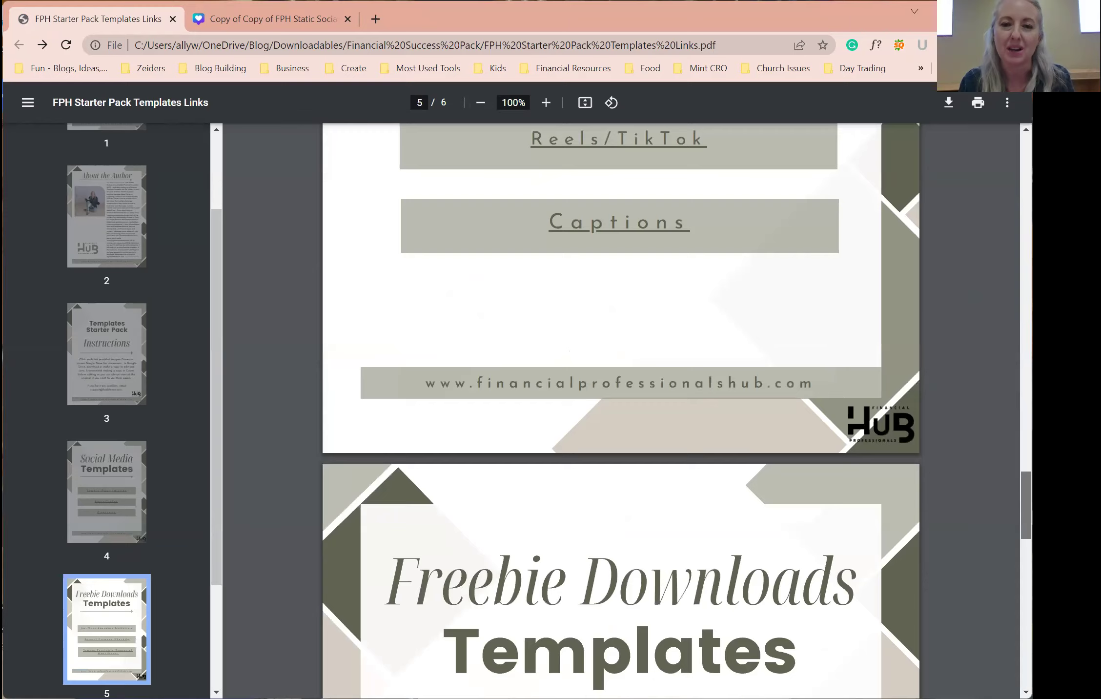
{"action": "scroll", "coordinate": [761, 430], "scroll_direction": "up", "scroll_amount": 8}
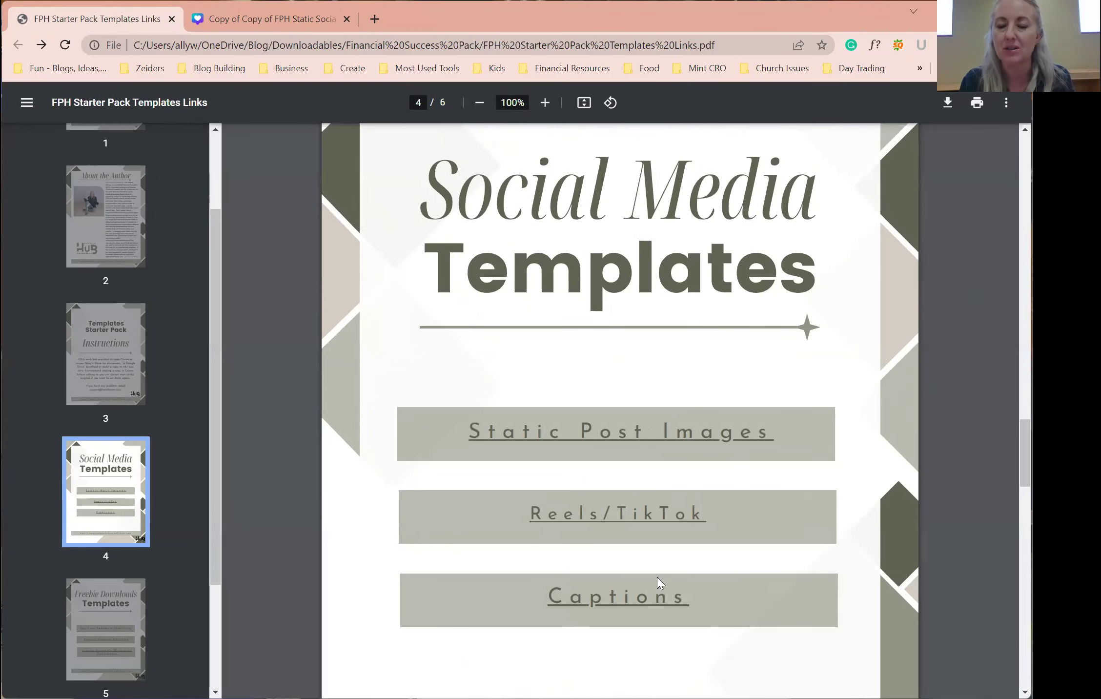
- Look through the Freebie Downloads and Client Forms Templates pages of the PDF as far as the Google Drive File link
{"action": "left_click_drag", "start_coordinate": [1025, 434], "coordinate": [1025, 478]}
{"action": "scroll", "coordinate": [621, 409], "scroll_direction": "down", "scroll_amount": 6}
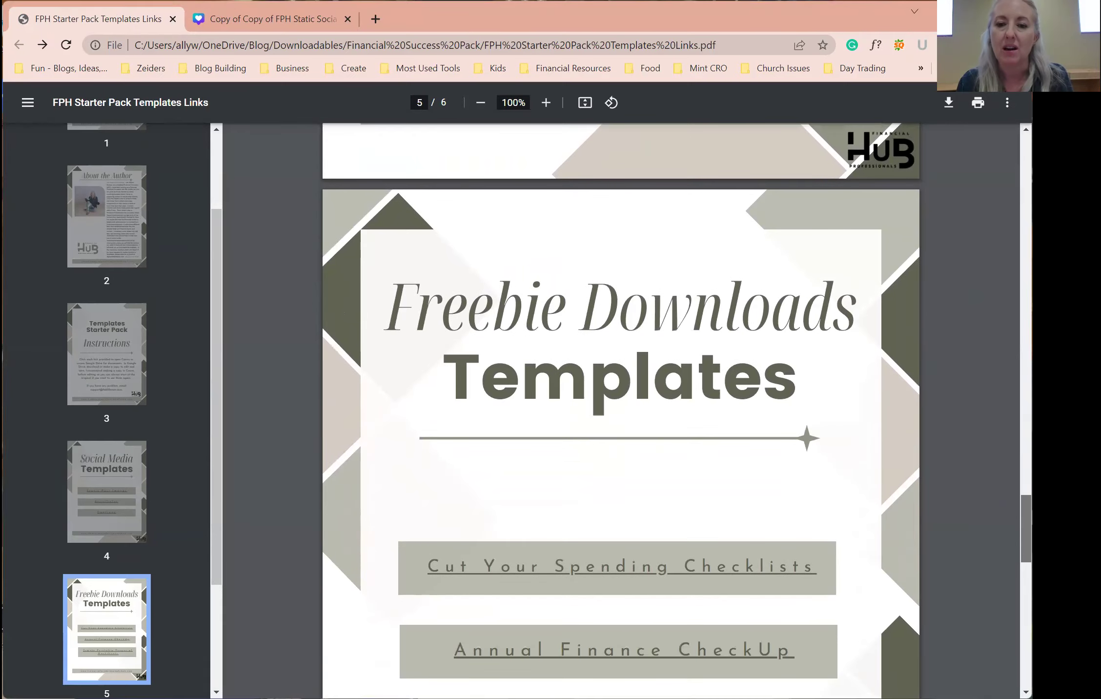
{"action": "scroll", "coordinate": [621, 410], "scroll_direction": "down", "scroll_amount": 3}
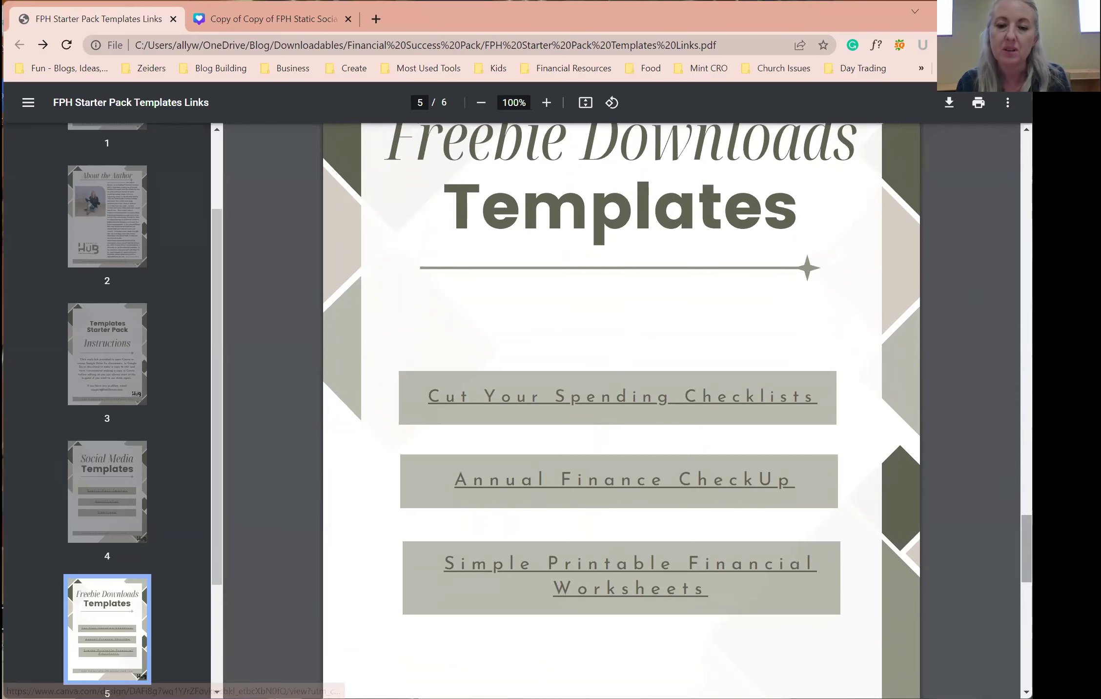
{"action": "scroll", "coordinate": [661, 571], "scroll_direction": "down", "scroll_amount": 3}
{"action": "scroll", "coordinate": [621, 410], "scroll_direction": "down", "scroll_amount": 9}
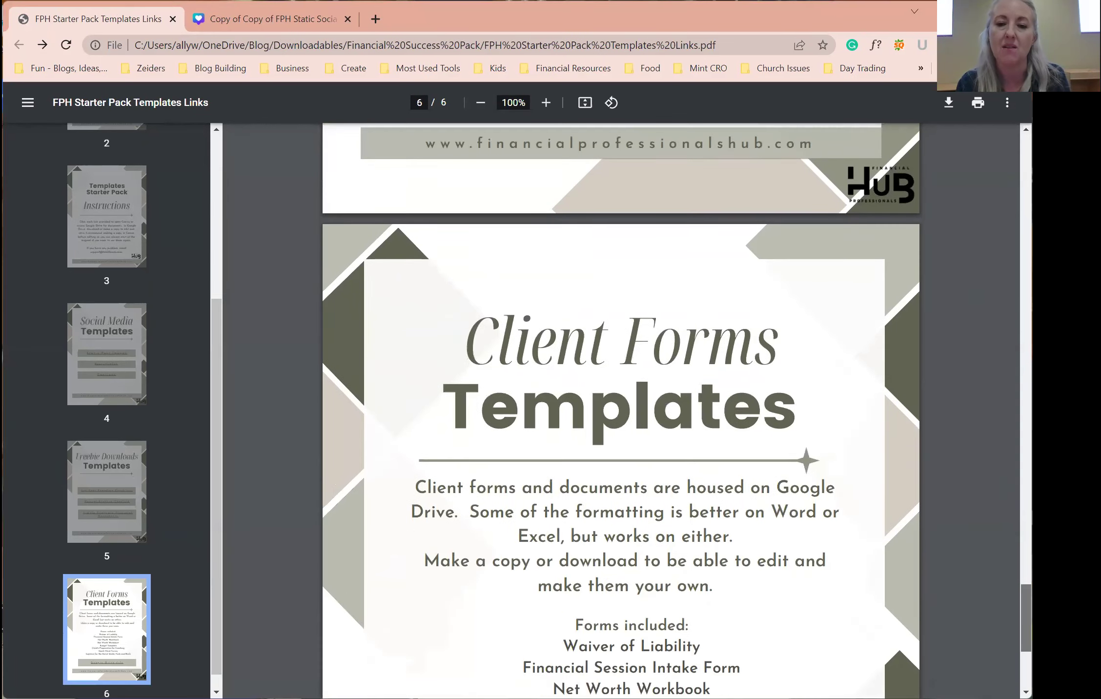
{"action": "scroll", "coordinate": [620, 410], "scroll_direction": "down", "scroll_amount": 1}
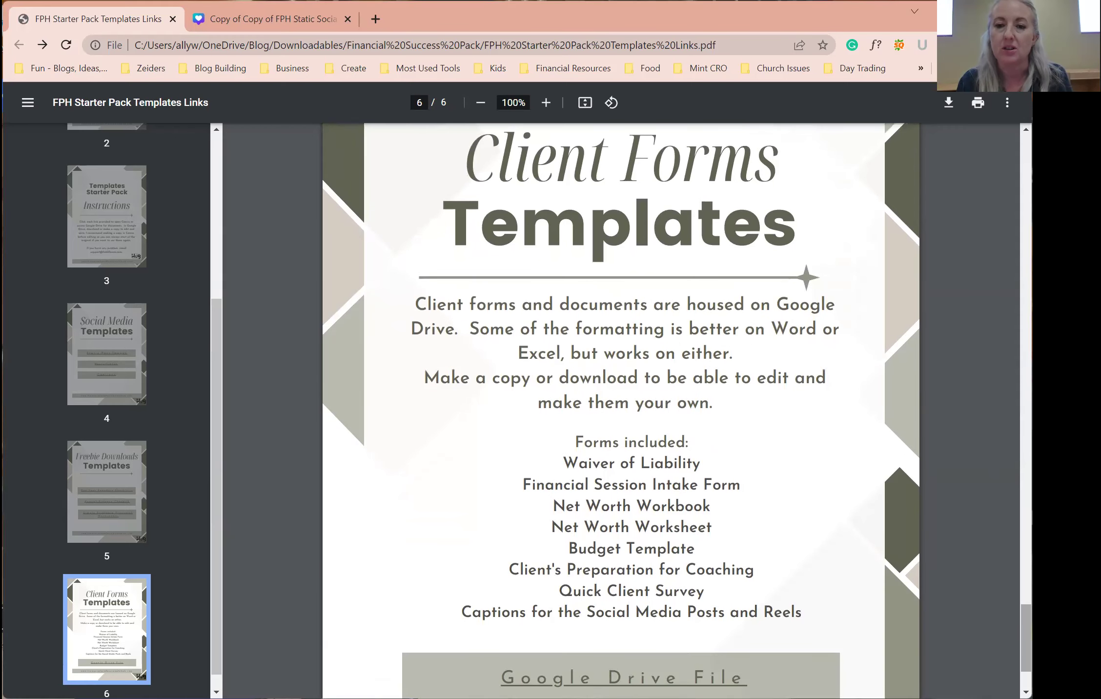
{"action": "scroll", "coordinate": [932, 496], "scroll_direction": "down", "scroll_amount": 1}
{"action": "scroll", "coordinate": [682, 475], "scroll_direction": "down", "scroll_amount": 1}
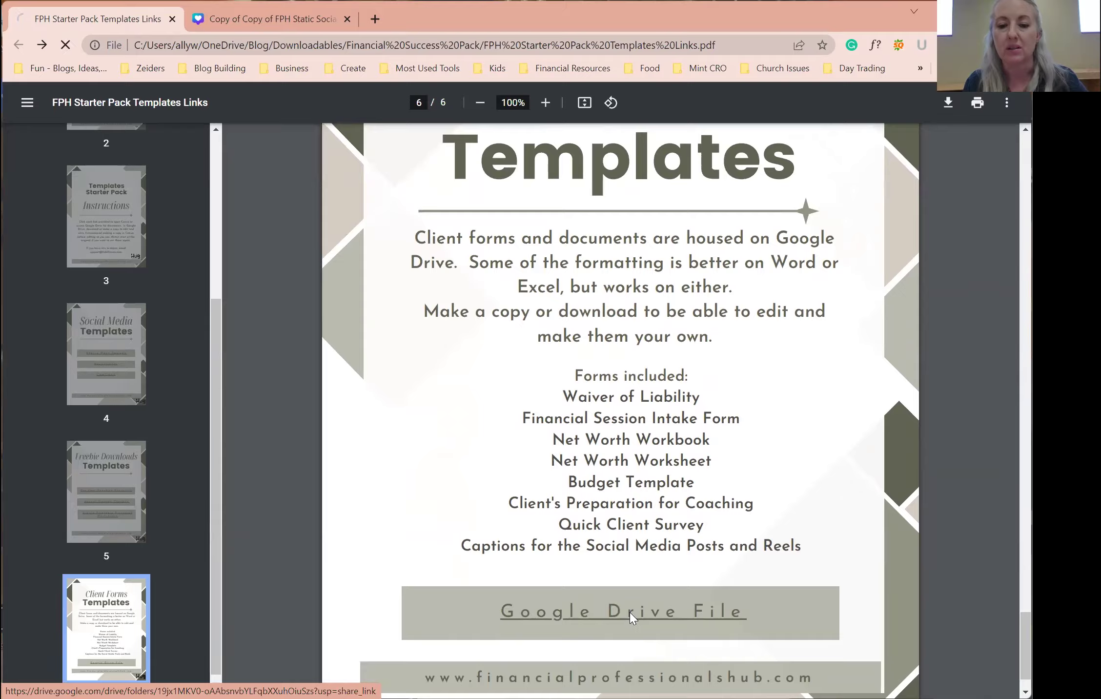
- Follow the PDF's Google Drive File link, then open Quick Client Survey.docx from the Templates Starter Pack folder
{"action": "left_click", "coordinate": [629, 617]}
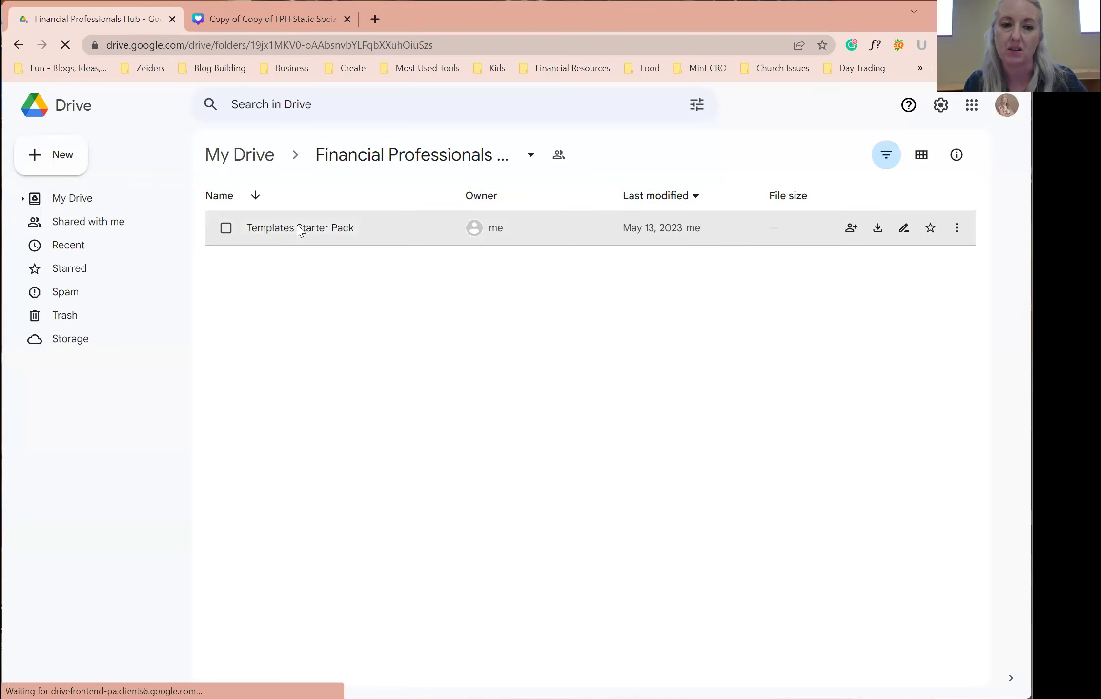
{"action": "double_click", "coordinate": [283, 258]}
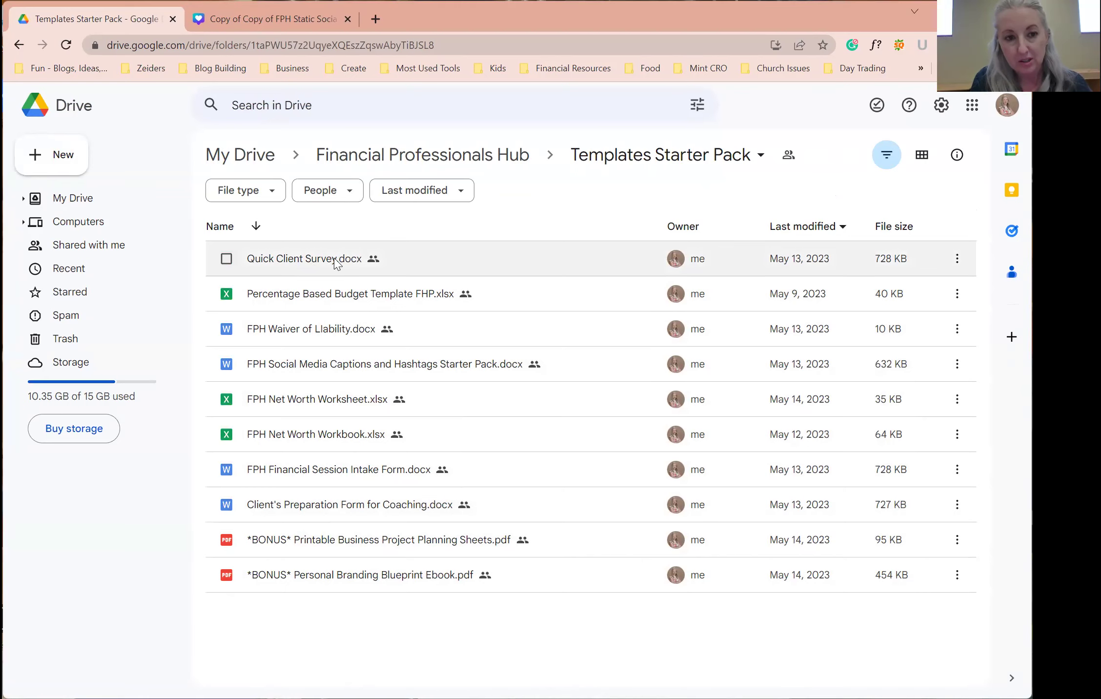
{"action": "left_click", "coordinate": [303, 263]}
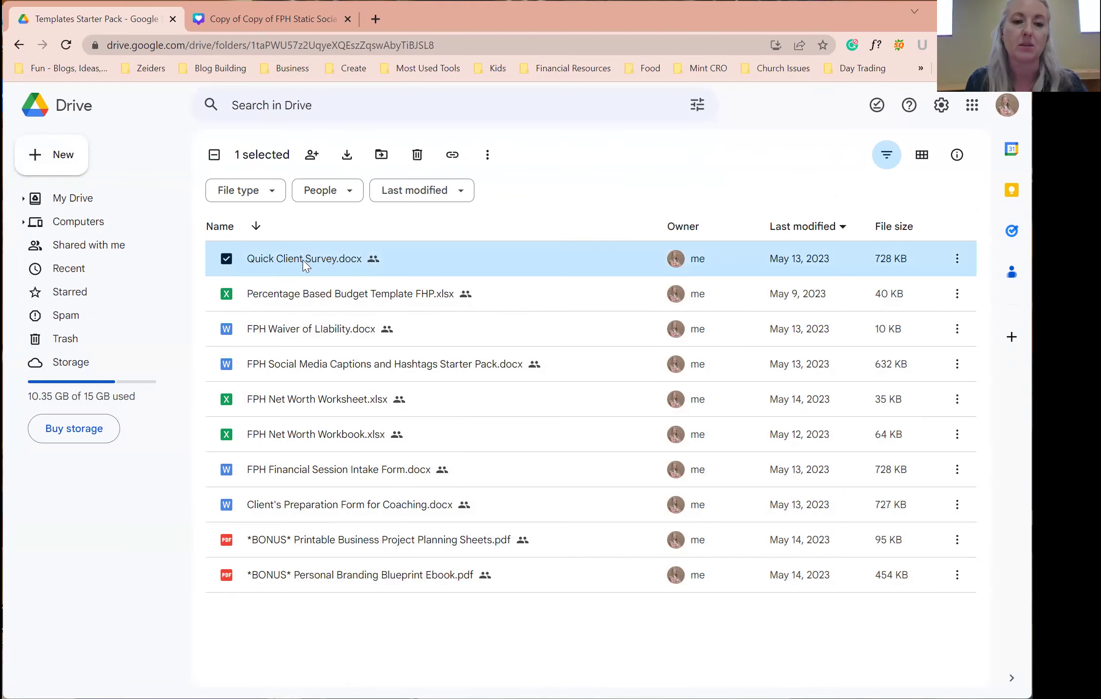
{"action": "double_click", "coordinate": [304, 263]}
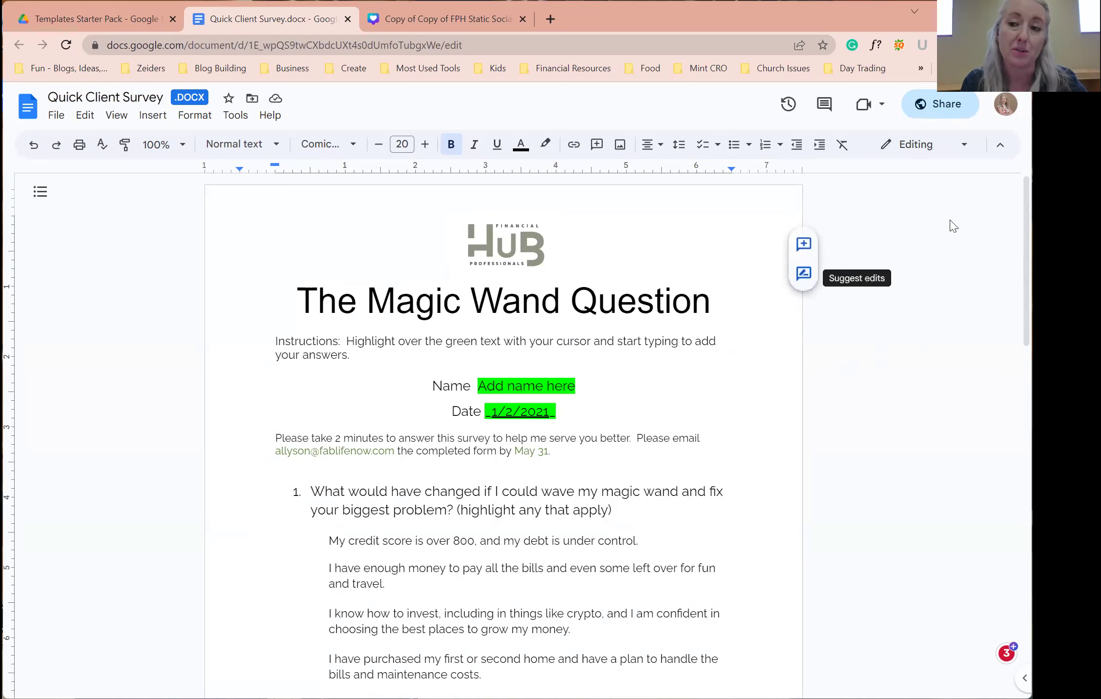
{"action": "scroll", "coordinate": [515, 431], "scroll_direction": "down", "scroll_amount": 8}
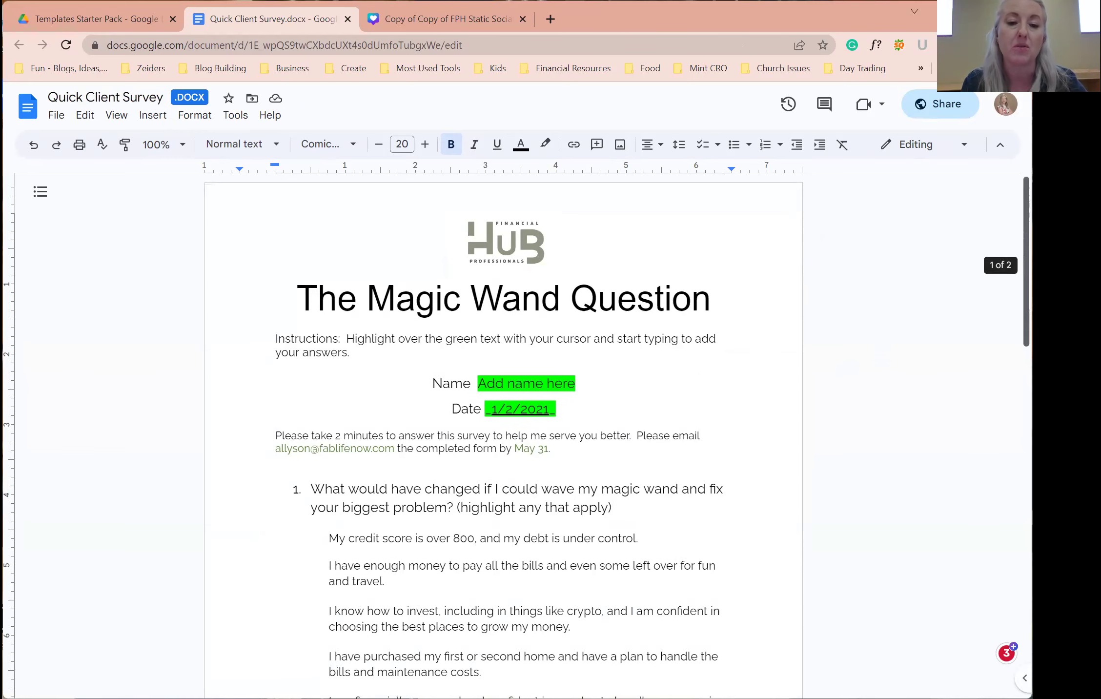
{"action": "scroll", "coordinate": [911, 204], "scroll_direction": "up", "scroll_amount": 8}
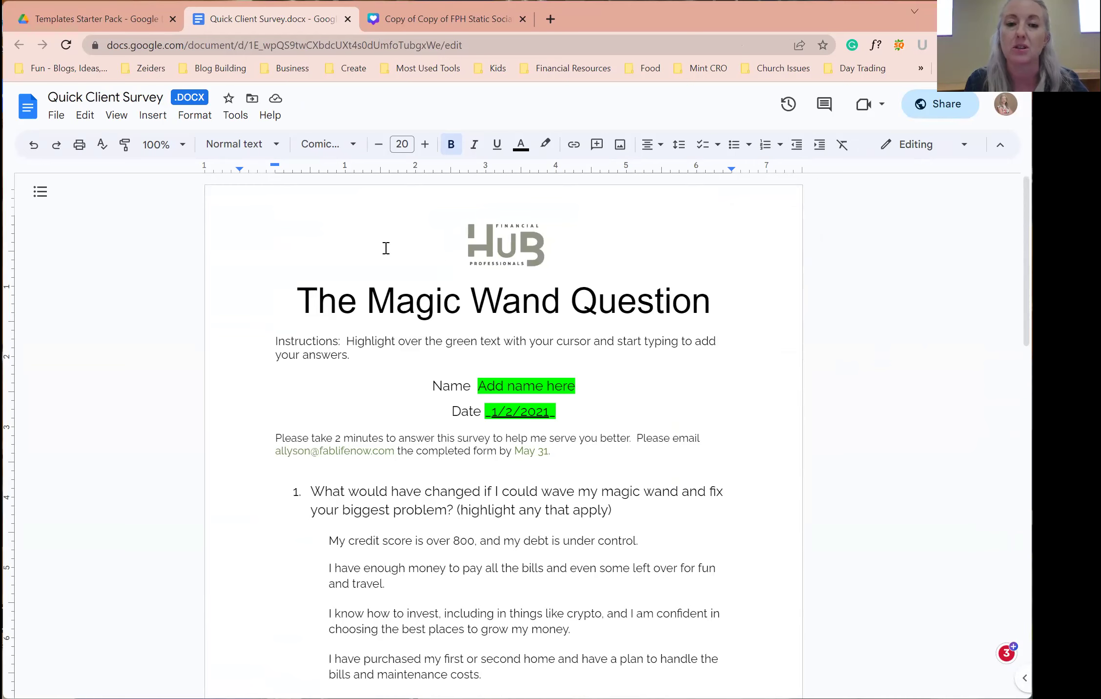
- Examine the available sources for replacing the logo image above the survey's title
{"action": "left_click", "coordinate": [510, 249]}
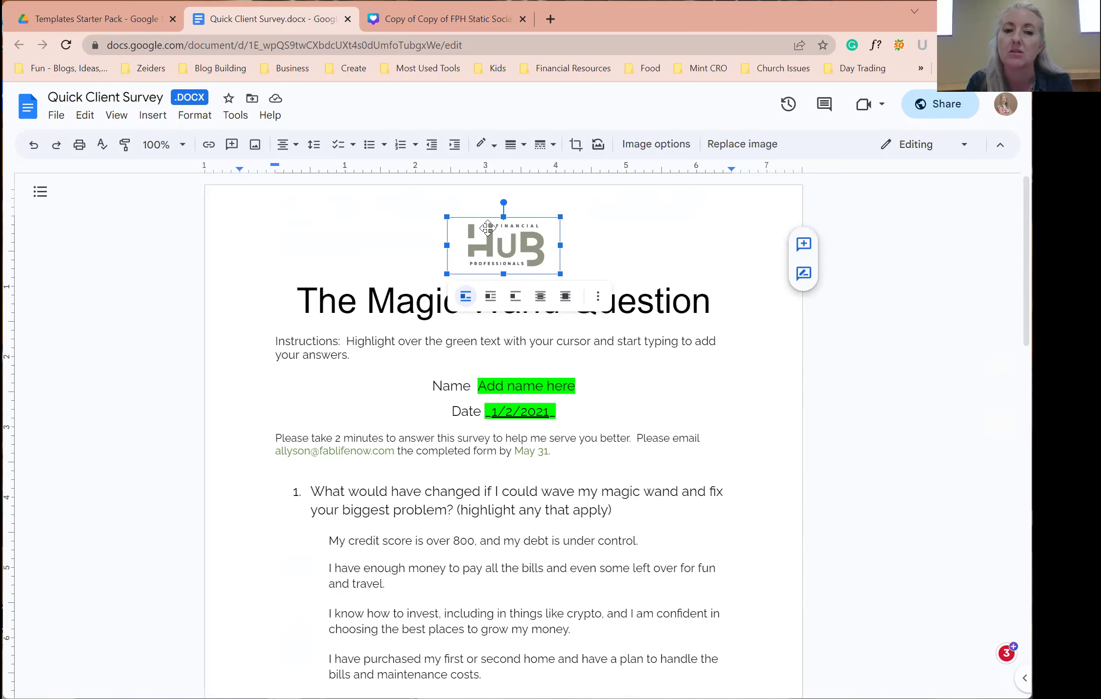
{"action": "double_click", "coordinate": [511, 248]}
{"action": "right_click", "coordinate": [511, 247]}
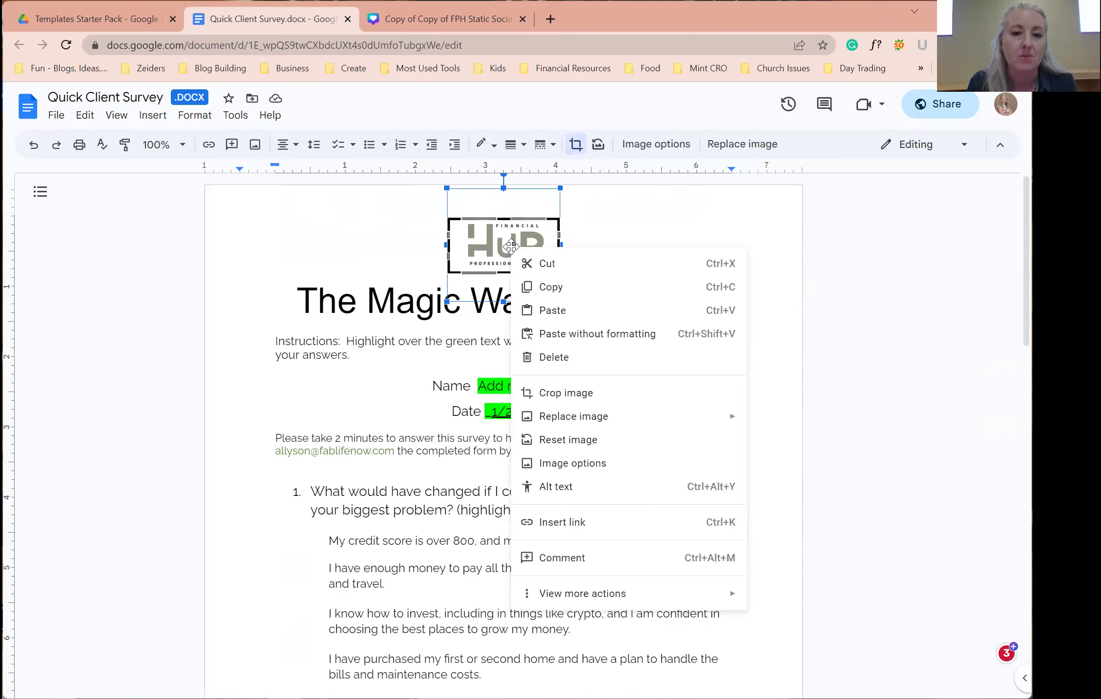
{"action": "mouse_move", "coordinate": [601, 421]}
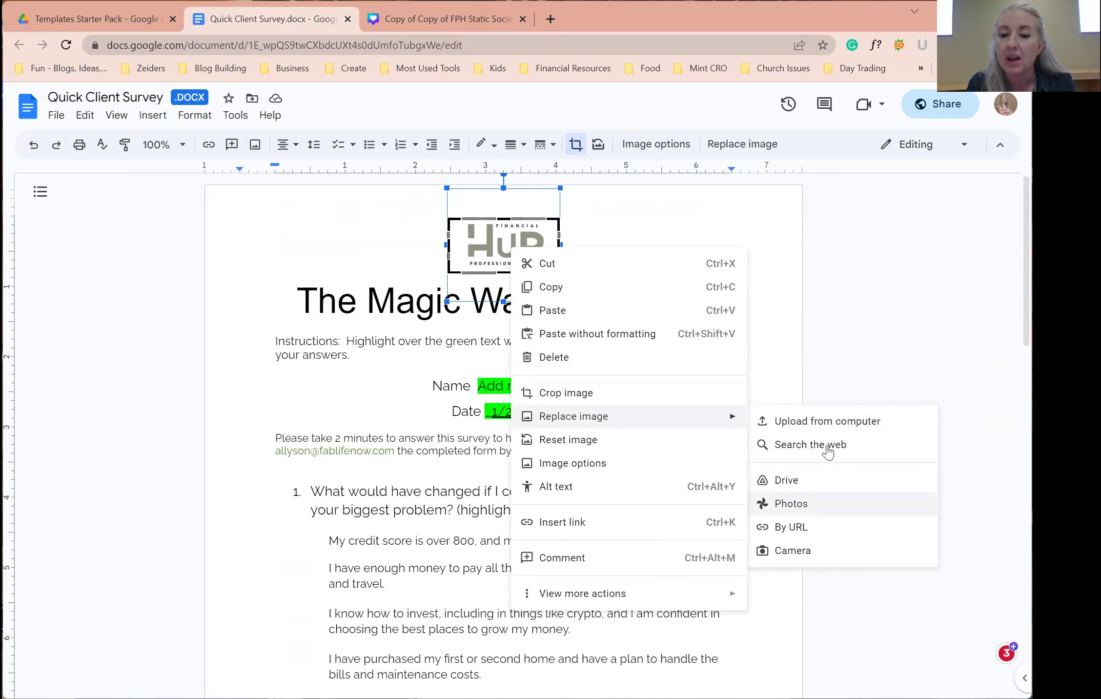
{"action": "left_click", "coordinate": [885, 361]}
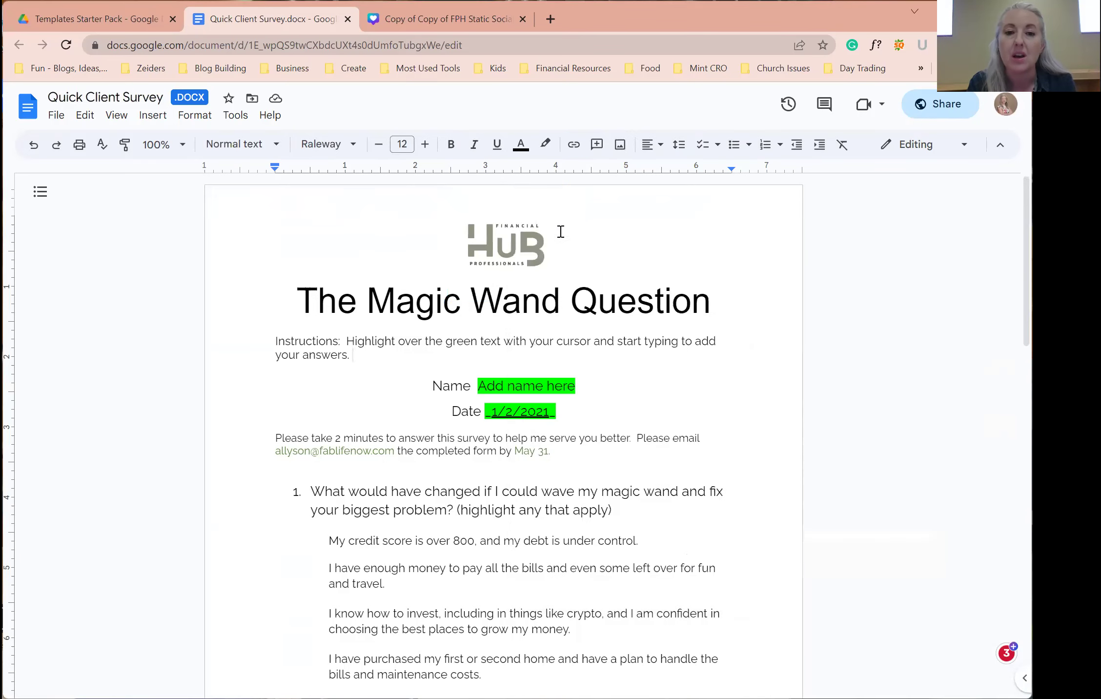
- Examine the available sources for inserting a new image into the survey document
{"action": "left_click", "coordinate": [509, 234]}
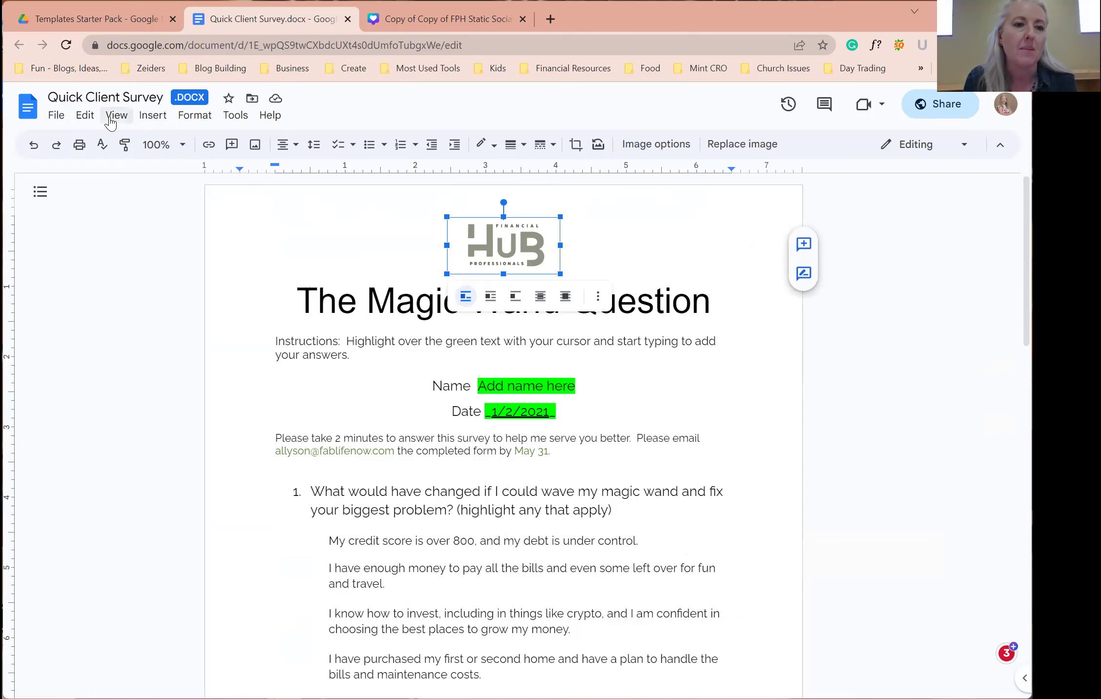
{"action": "left_click", "coordinate": [150, 119]}
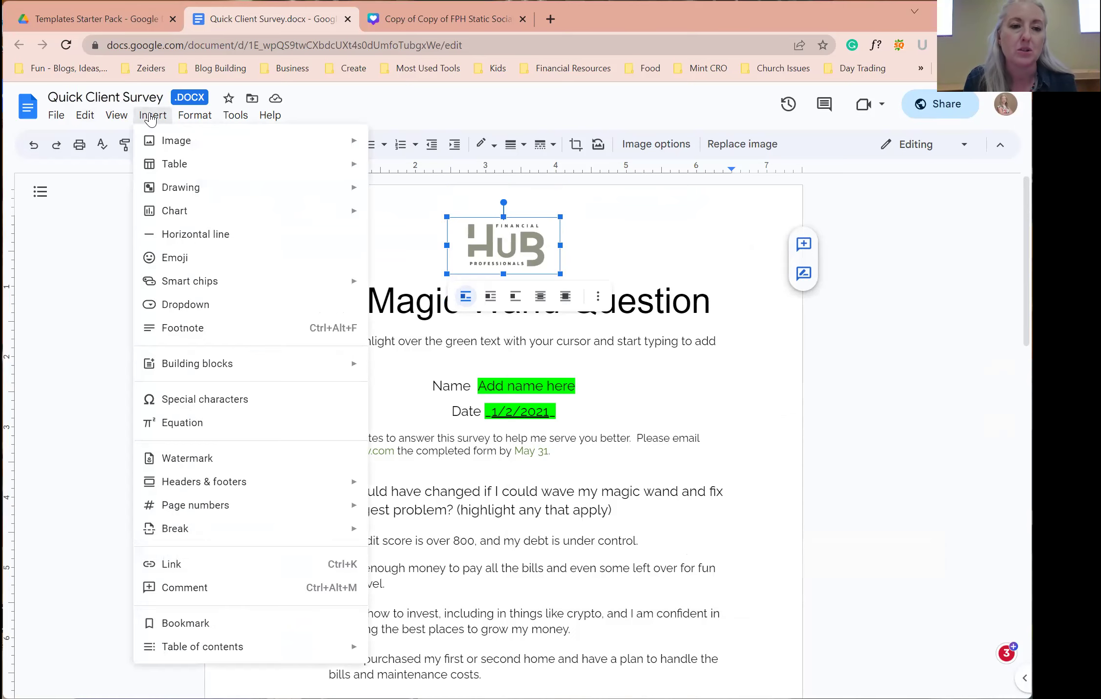
{"action": "left_click", "coordinate": [179, 121]}
{"action": "mouse_move", "coordinate": [153, 119]}
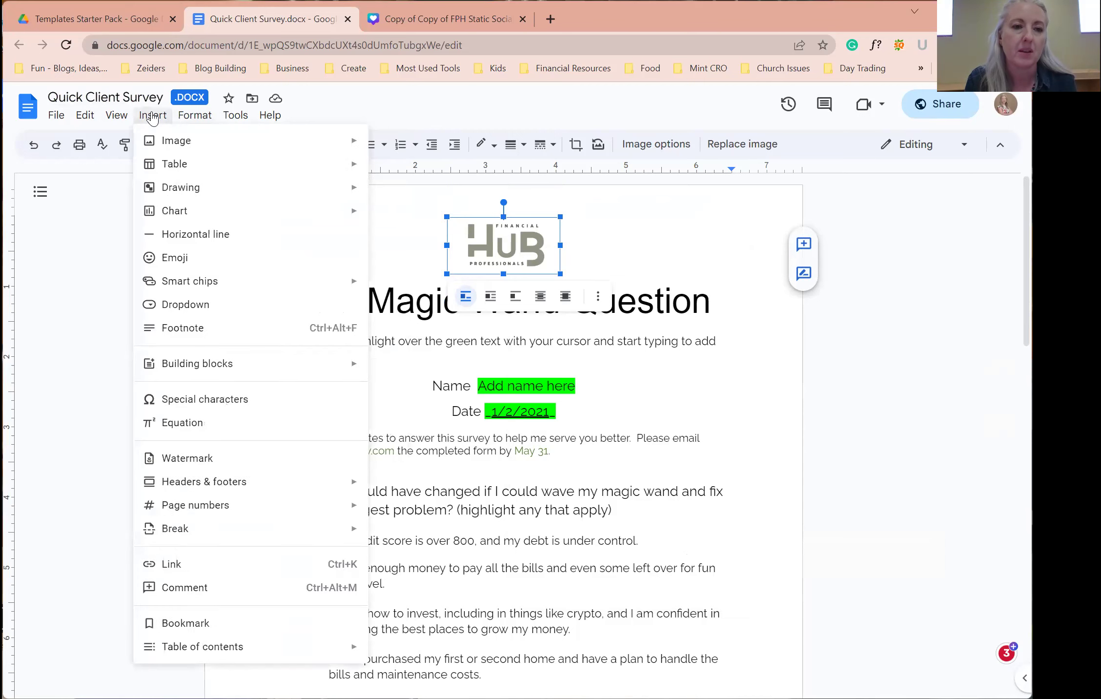
{"action": "mouse_move", "coordinate": [171, 145]}
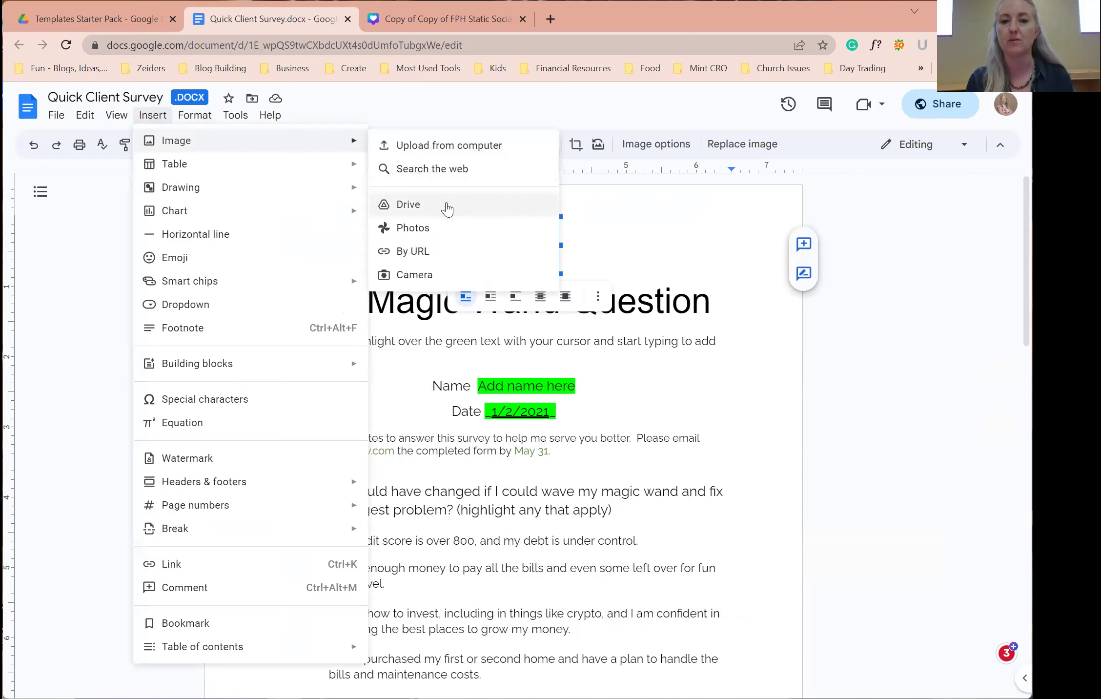
{"action": "left_click", "coordinate": [631, 241]}
- Show the crop frame on the survey's logo and leave cropping without adjusting it
{"action": "left_click", "coordinate": [527, 232]}
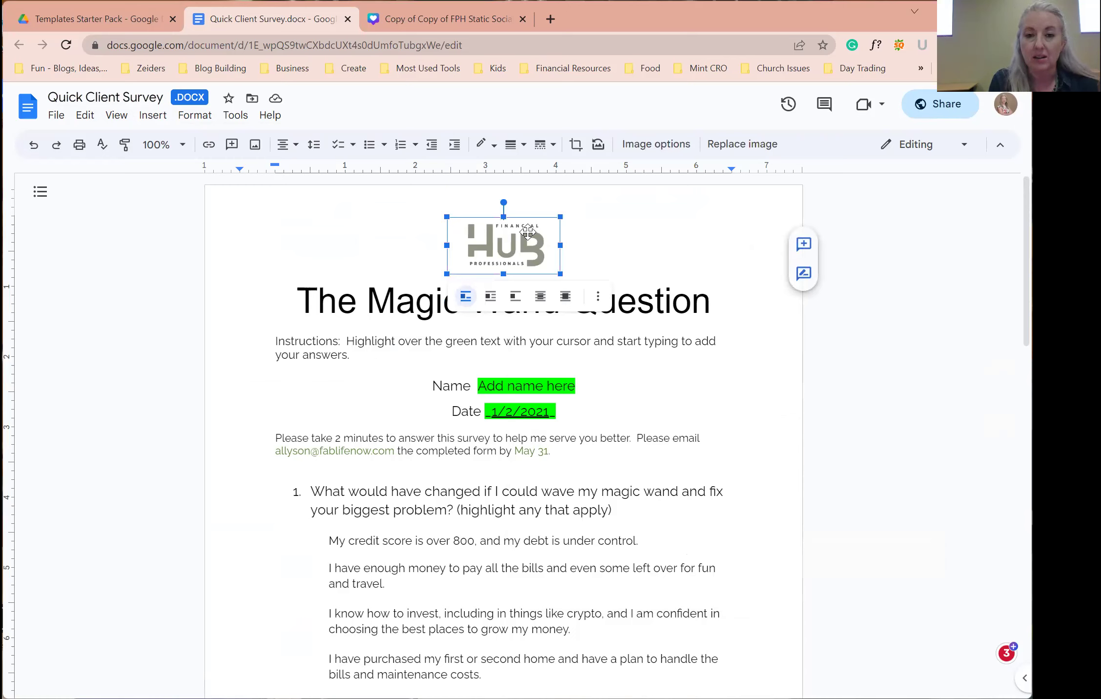
{"action": "right_click", "coordinate": [527, 231]}
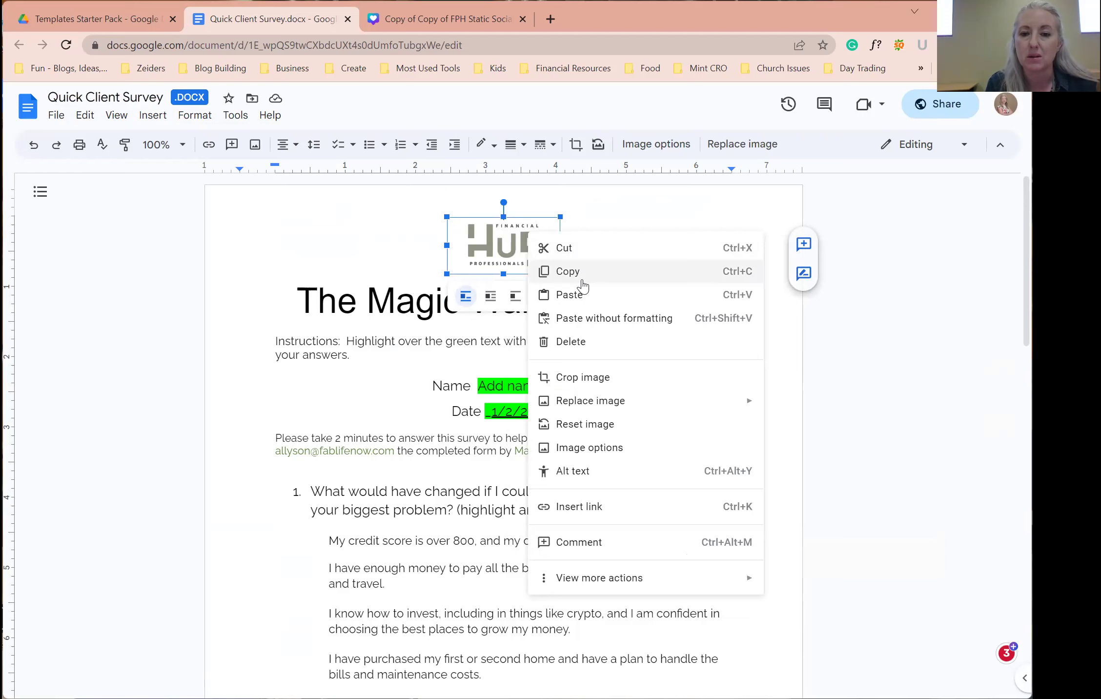
{"action": "left_click", "coordinate": [600, 381]}
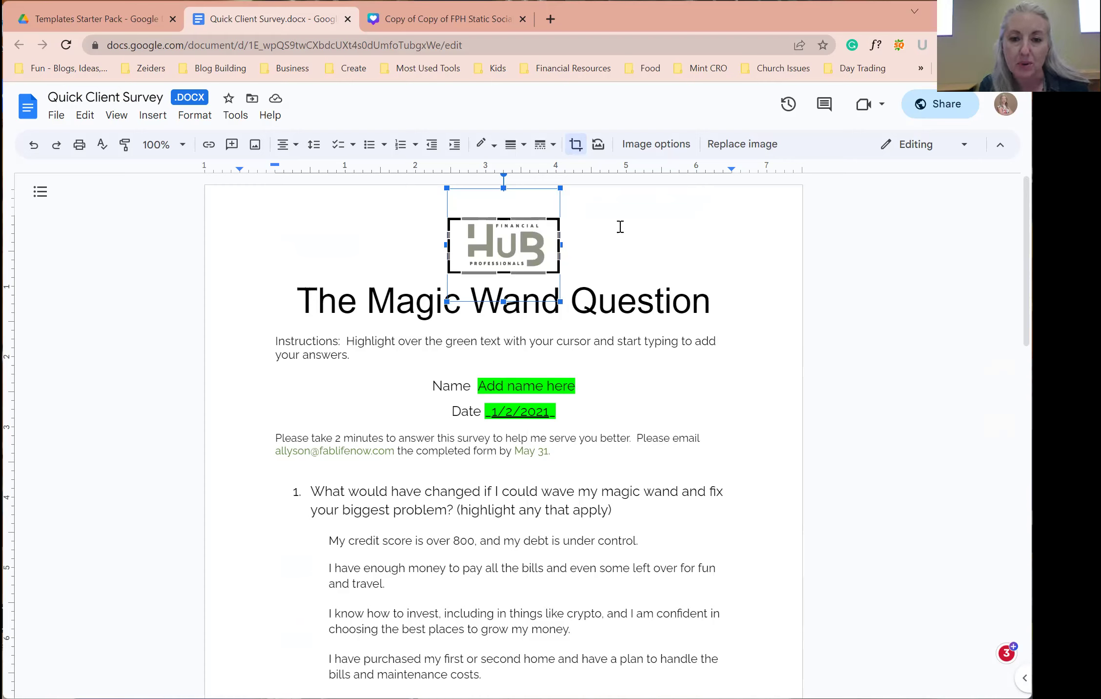
{"action": "left_click", "coordinate": [580, 229]}
{"action": "left_click", "coordinate": [512, 242]}
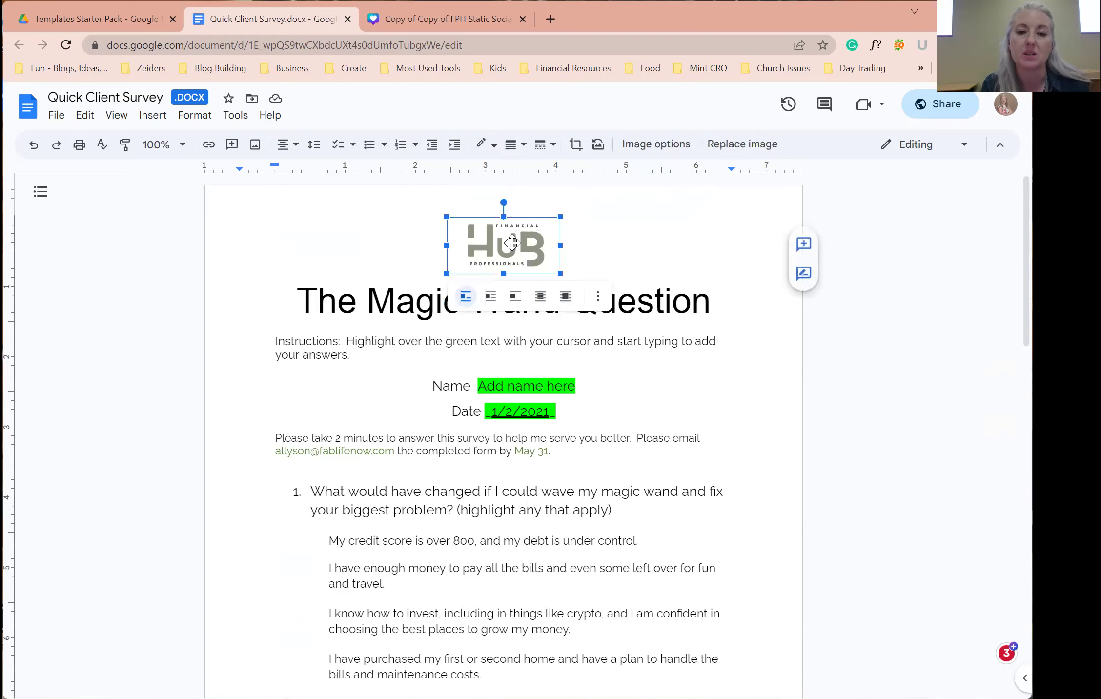
- Replace the green placeholder in the survey's Name field with "Add your name here"
{"action": "scroll", "coordinate": [852, 319], "scroll_direction": "down", "scroll_amount": 2}
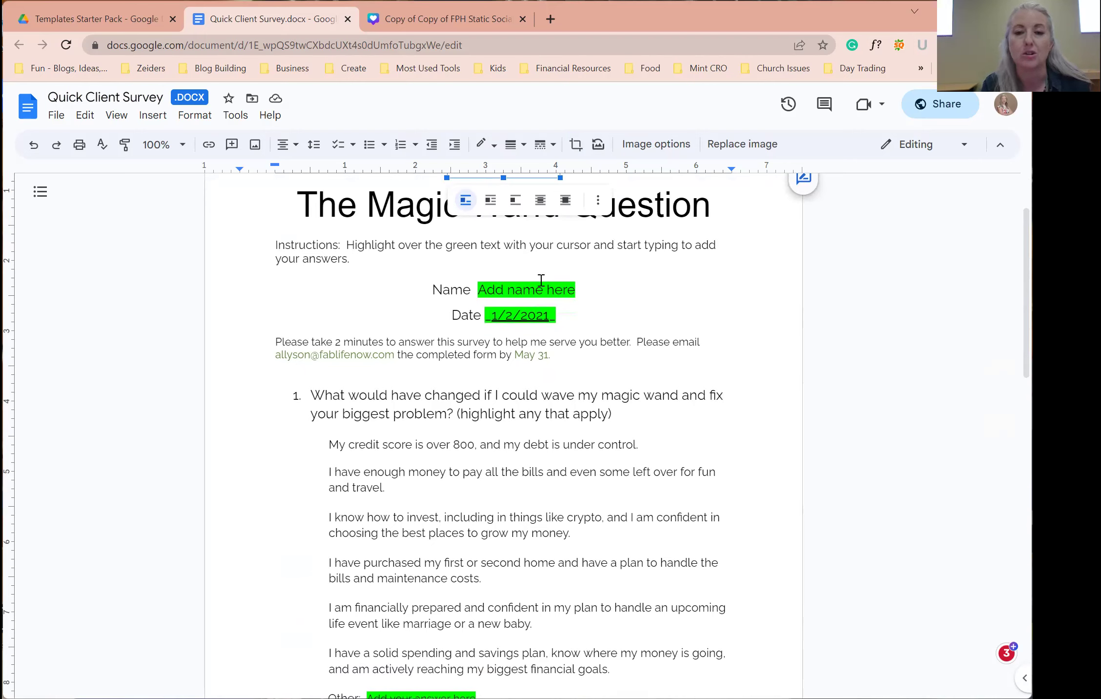
{"action": "left_click", "coordinate": [477, 288]}
{"action": "left_click_drag", "start_coordinate": [477, 288], "coordinate": [577, 293]}
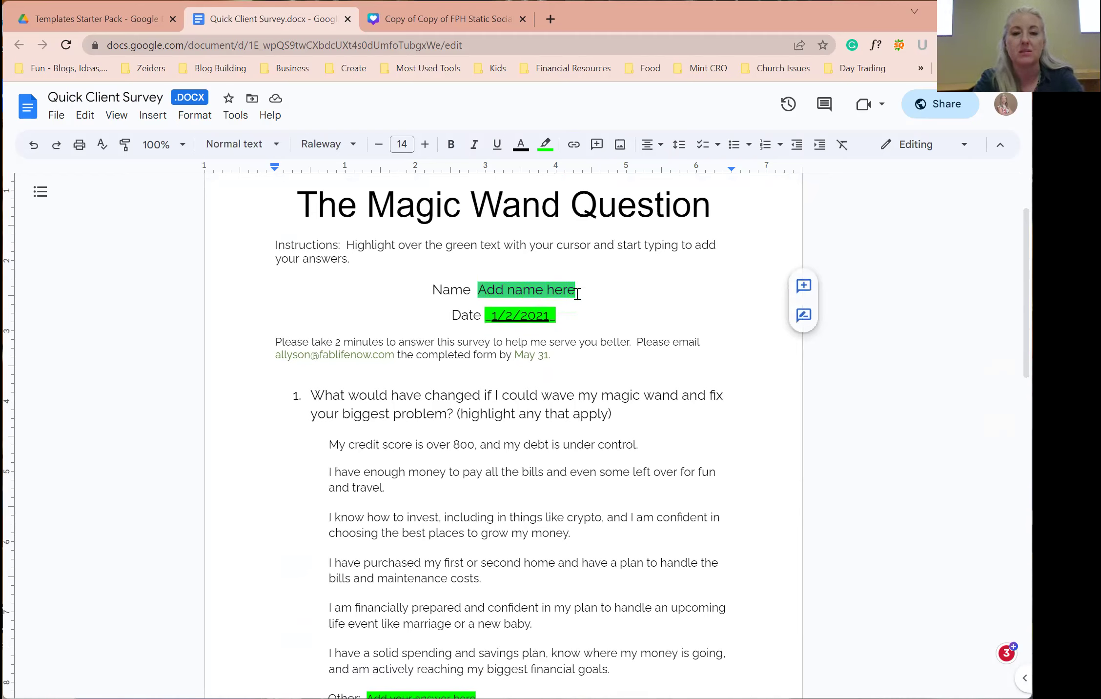
{"action": "type", "text": "A"}
{"action": "key", "text": "BackSpace"}
{"action": "type", "text": "Add"}
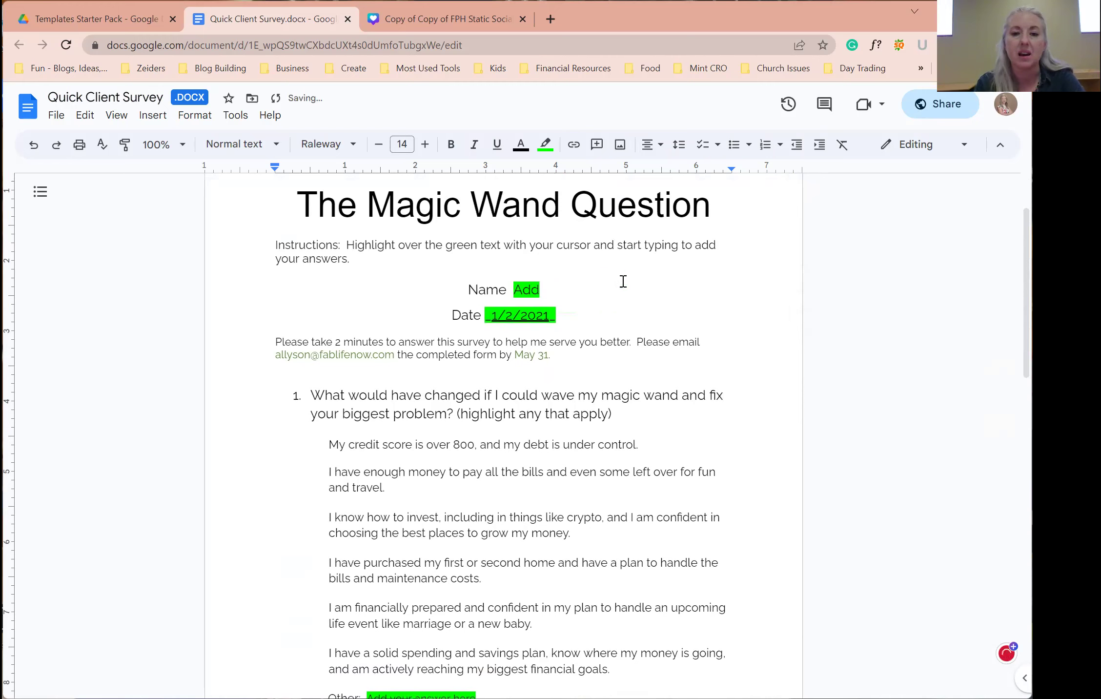
{"action": "left_click", "coordinate": [604, 273]}
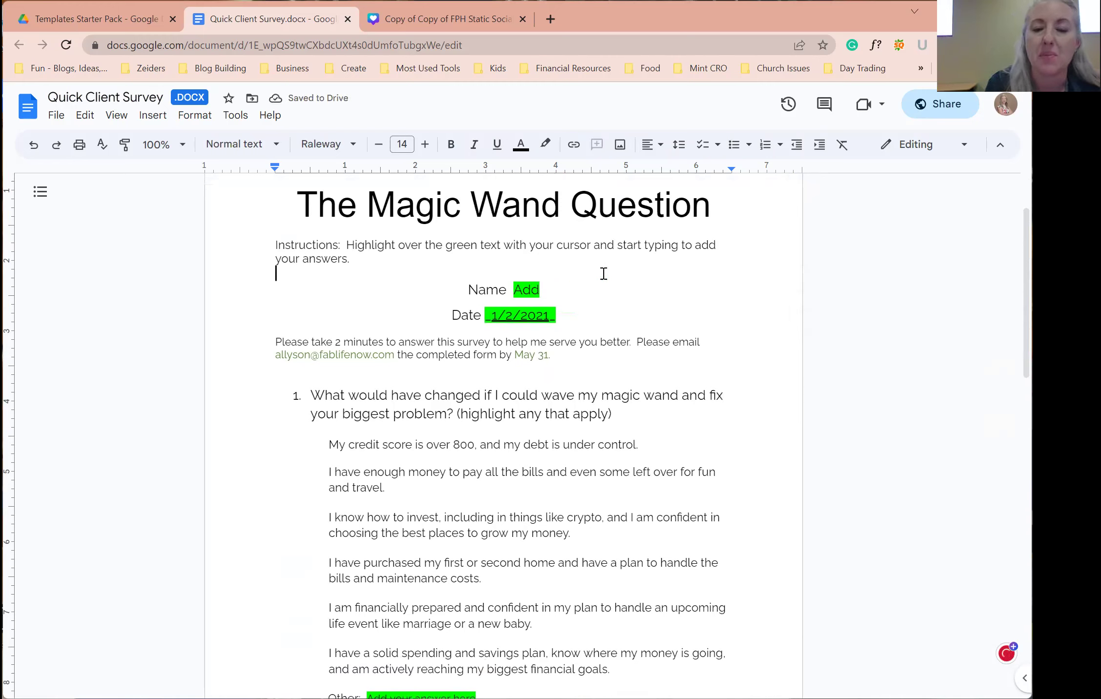
{"action": "left_click", "coordinate": [555, 290]}
{"action": "type", "text": "your answer here"}
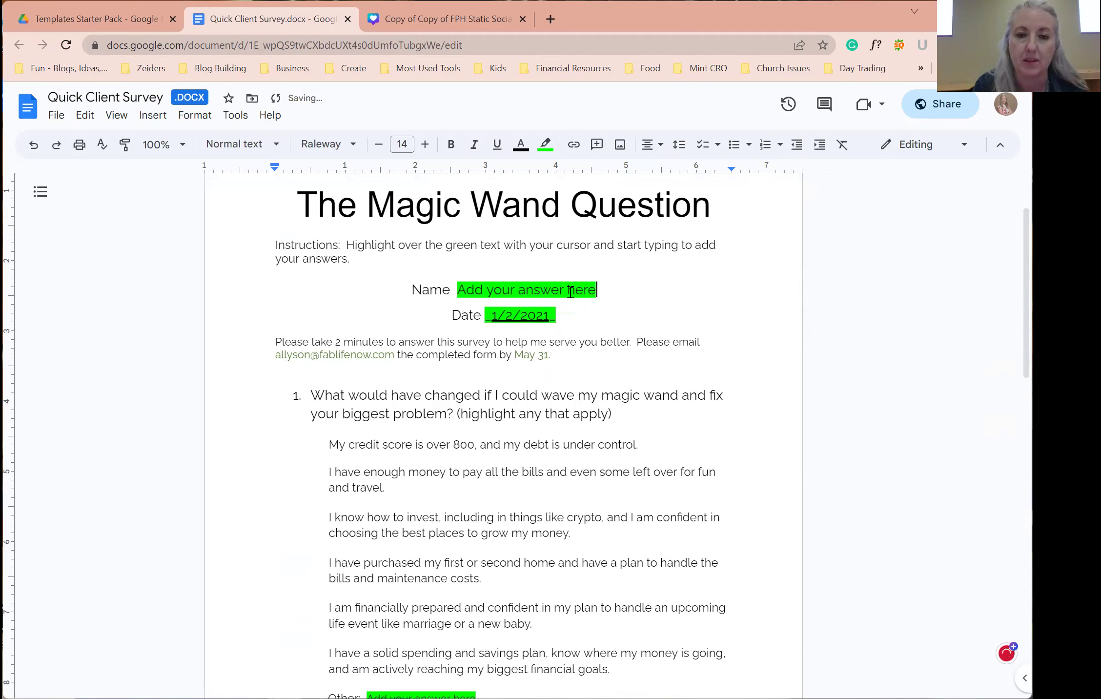
{"action": "left_click_drag", "start_coordinate": [596, 290], "coordinate": [524, 290]}
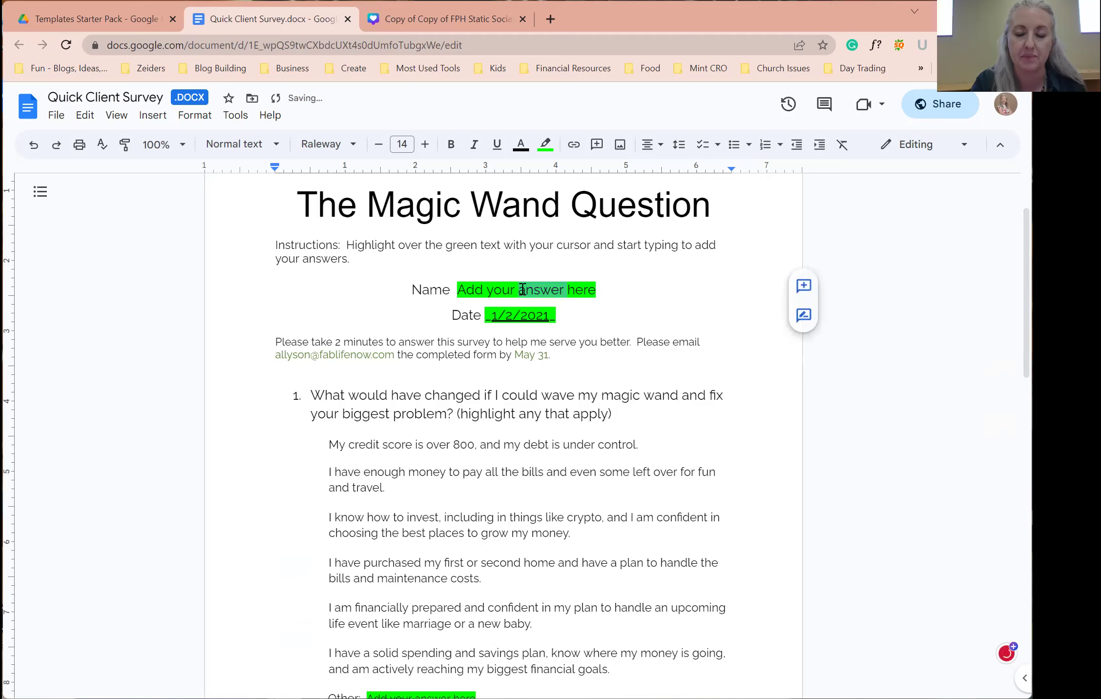
{"action": "type", "text": "name"}
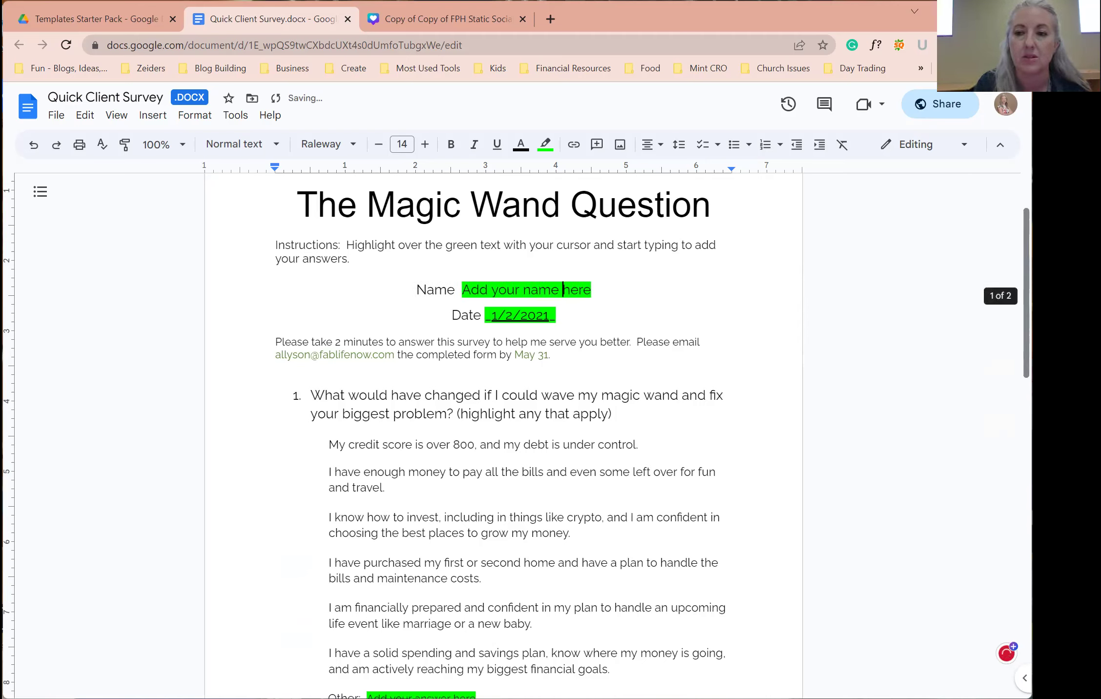
- Select the contact email in the survey's introductory text and open the first page footer for editing
{"action": "scroll", "coordinate": [349, 348], "scroll_direction": "down", "scroll_amount": 3}
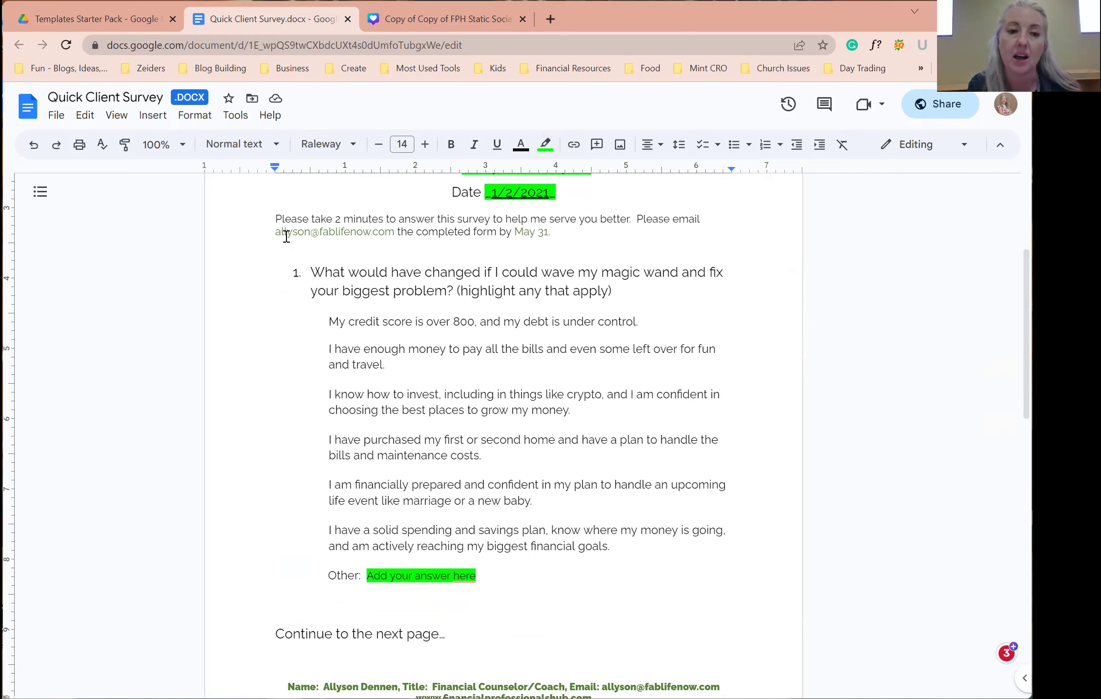
{"action": "left_click_drag", "start_coordinate": [276, 232], "coordinate": [393, 231]}
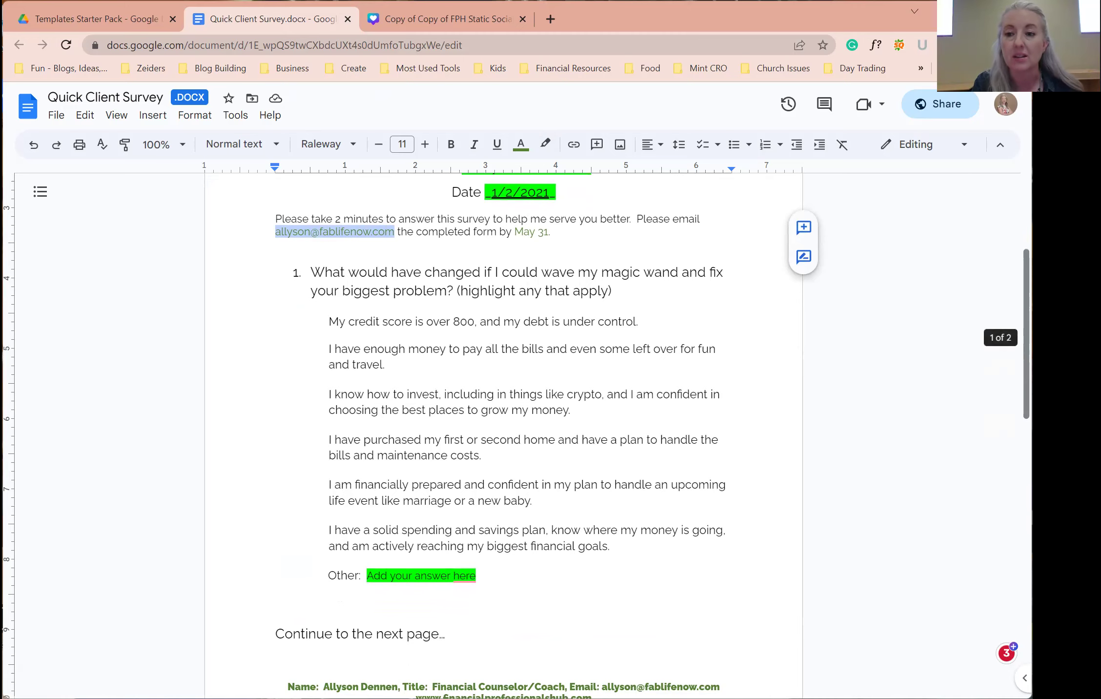
{"action": "scroll", "coordinate": [865, 360], "scroll_direction": "down", "scroll_amount": 6}
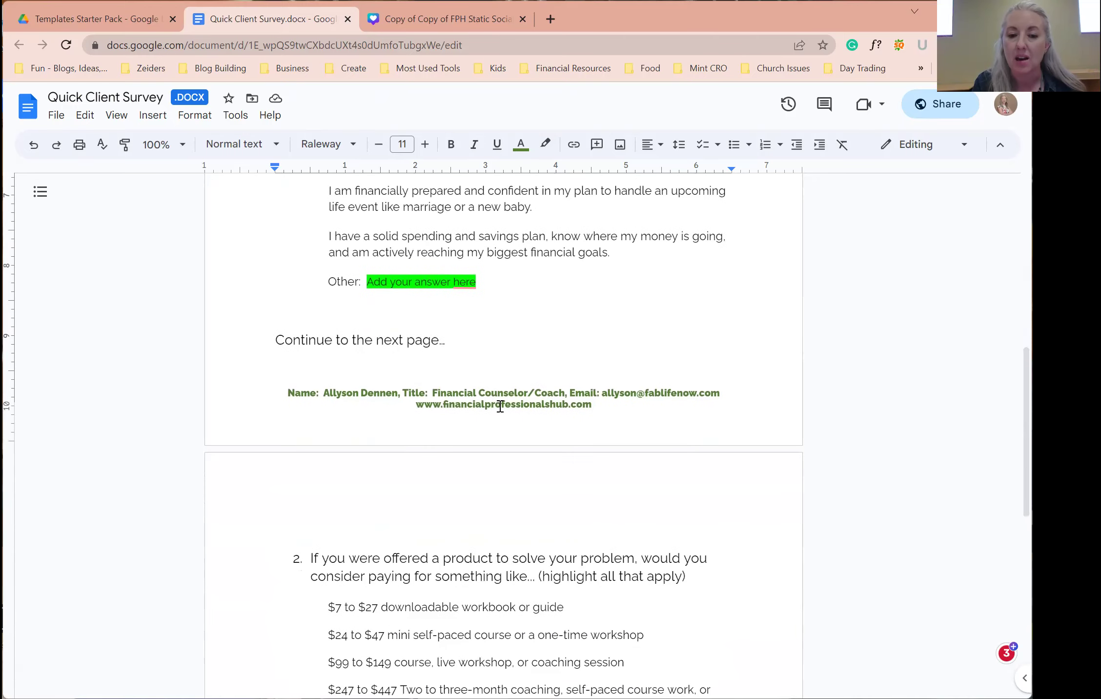
{"action": "double_click", "coordinate": [500, 406]}
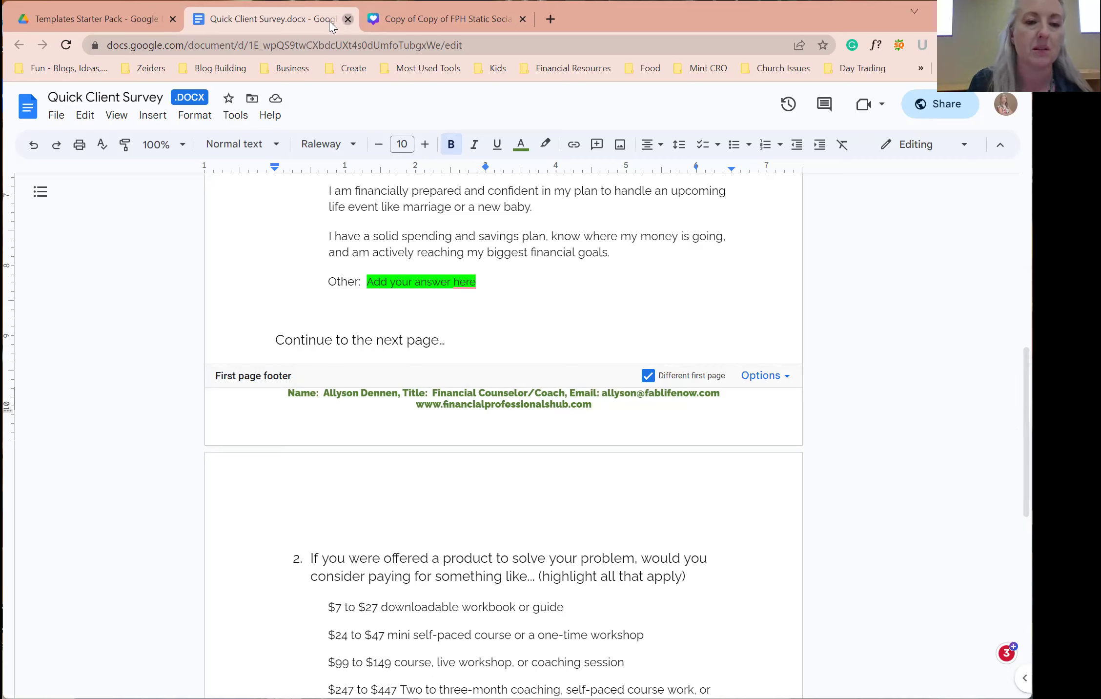
- Close the survey, open Percentage Based Budget Template FHP.xlsx to view its Income and Living Expenses sheets, and select the Income sheet's logo
{"action": "left_click", "coordinate": [347, 19]}
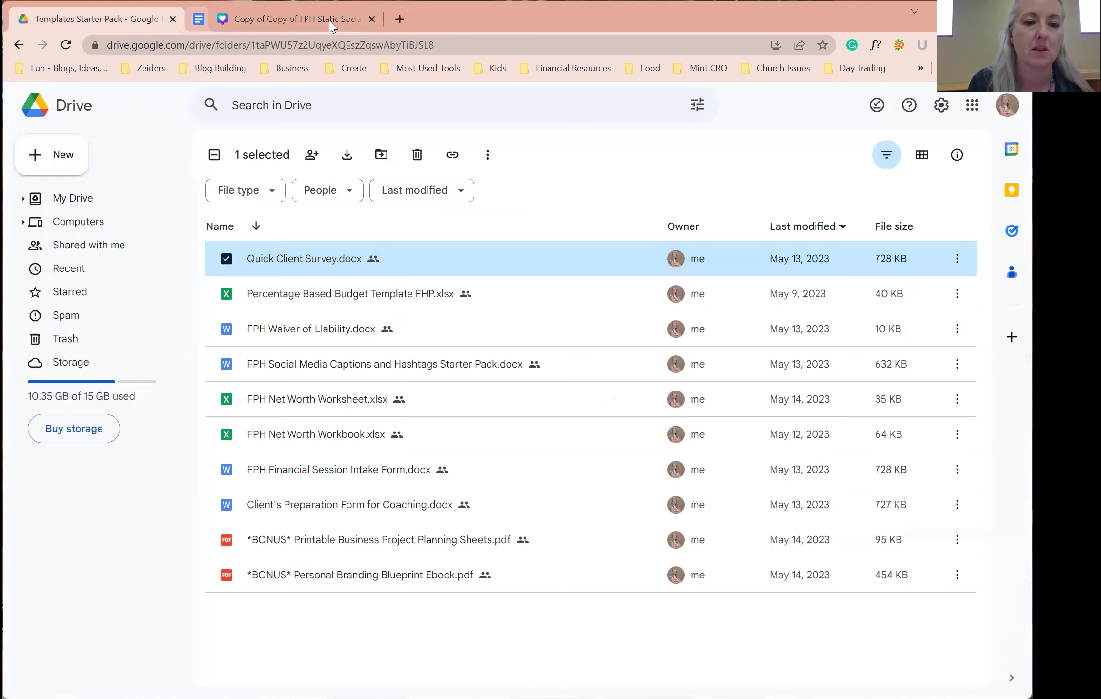
{"action": "double_click", "coordinate": [352, 294]}
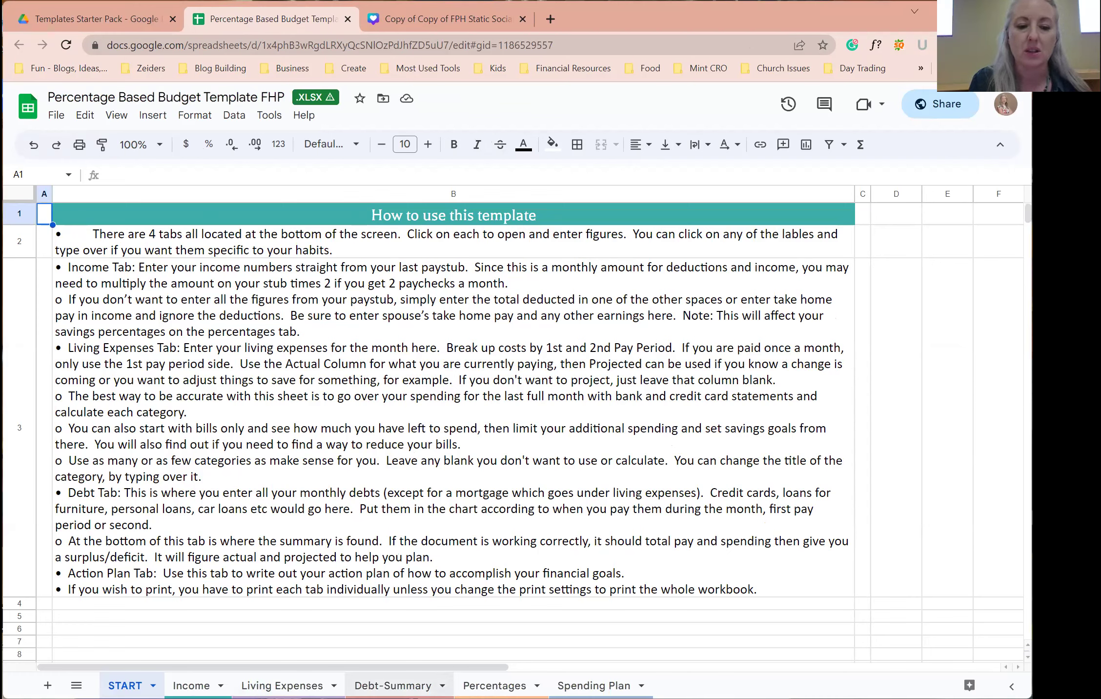
{"action": "left_click", "coordinate": [191, 685]}
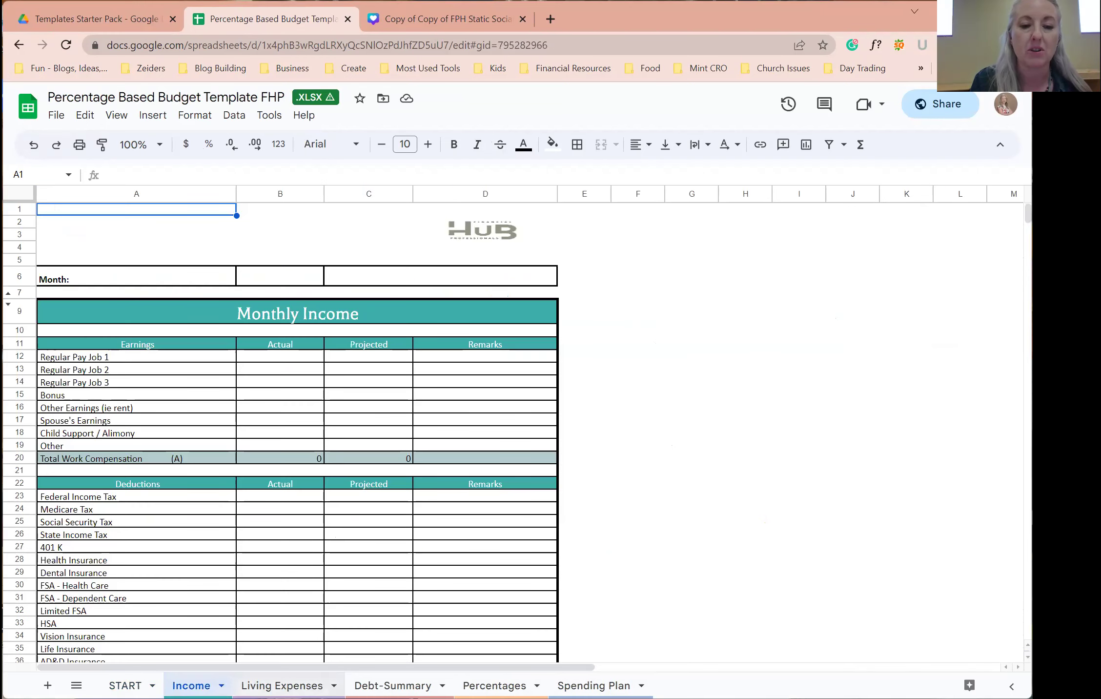
{"action": "left_click", "coordinate": [281, 685]}
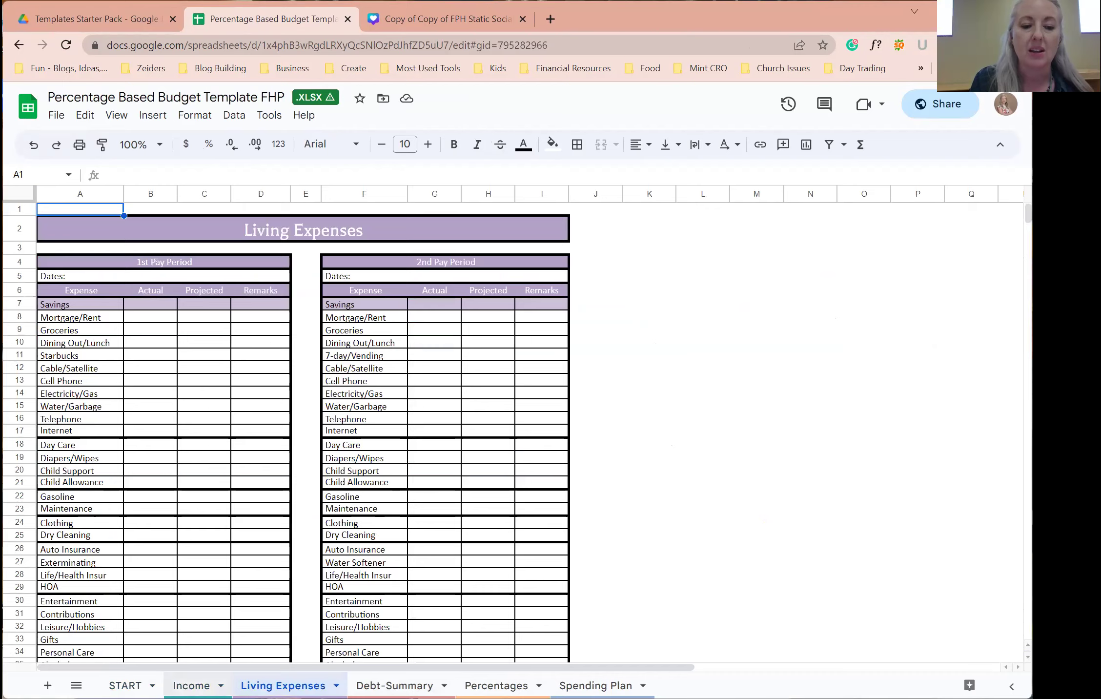
{"action": "left_click", "coordinate": [191, 685]}
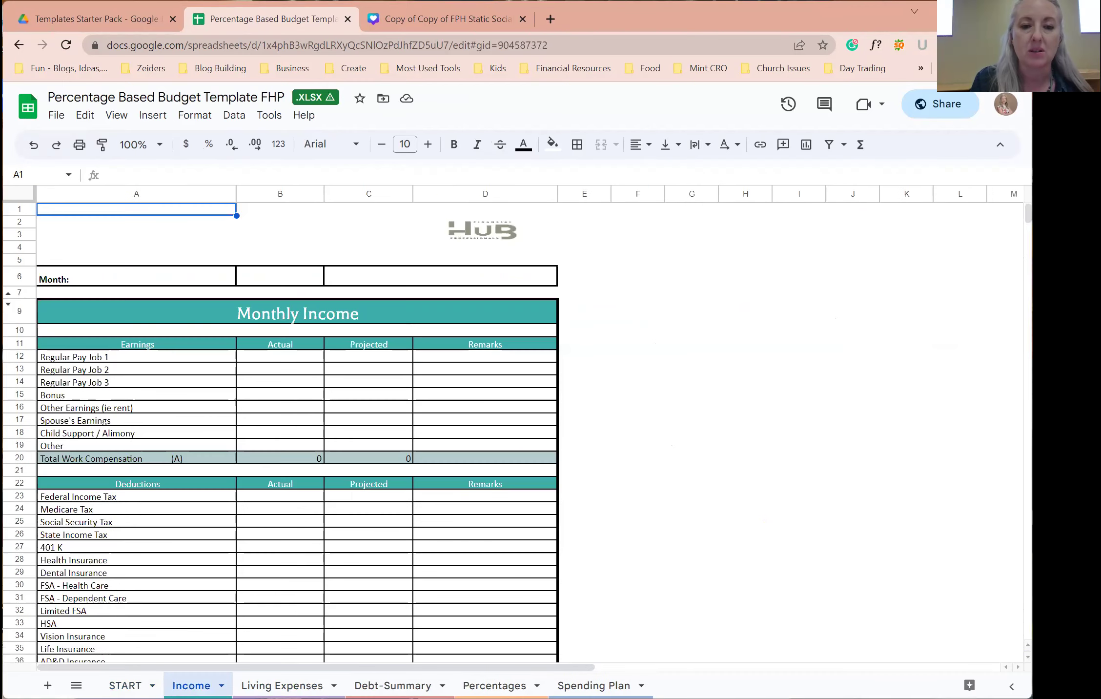
{"action": "left_click", "coordinate": [497, 235]}
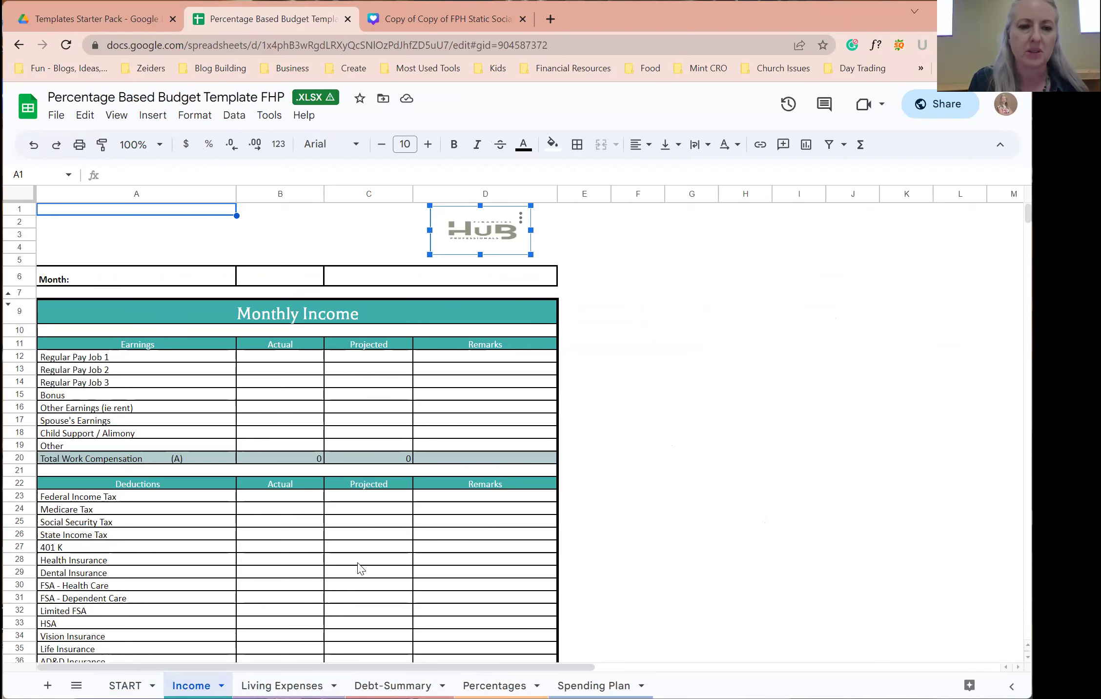
- View the budget workbook's Living Expenses, Debt-Summary, Percentages and Spending Plan sheets, and open the Spending Plan title cell for editing
{"action": "left_click", "coordinate": [293, 685]}
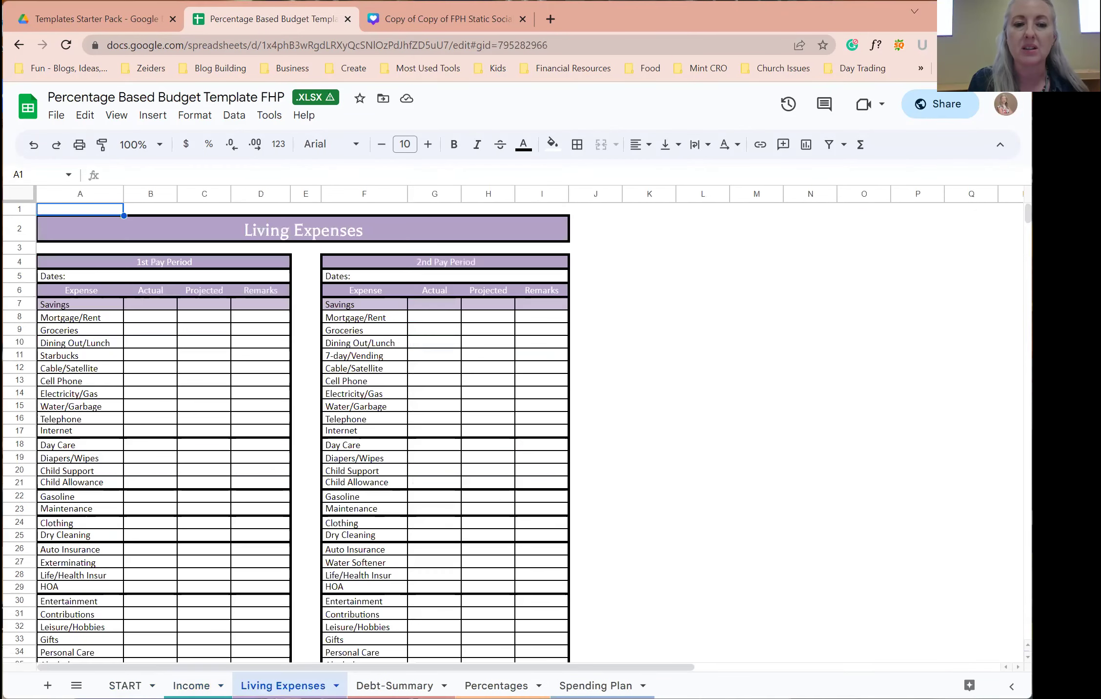
{"action": "left_click", "coordinate": [394, 685]}
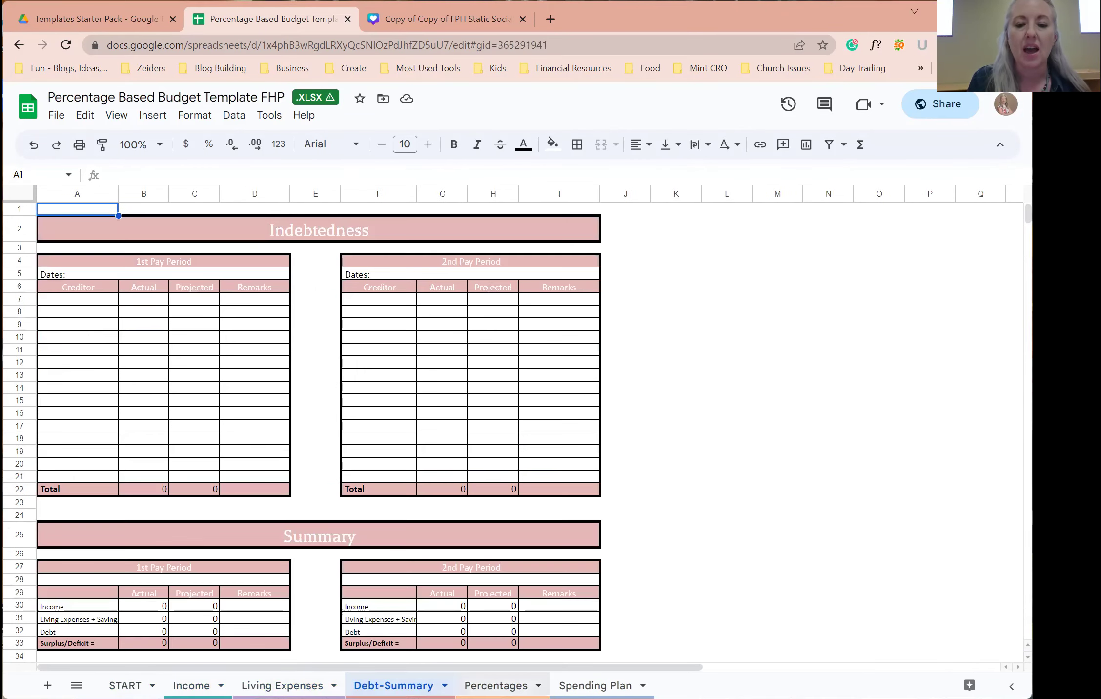
{"action": "left_click", "coordinate": [495, 685]}
{"action": "left_click", "coordinate": [594, 685]}
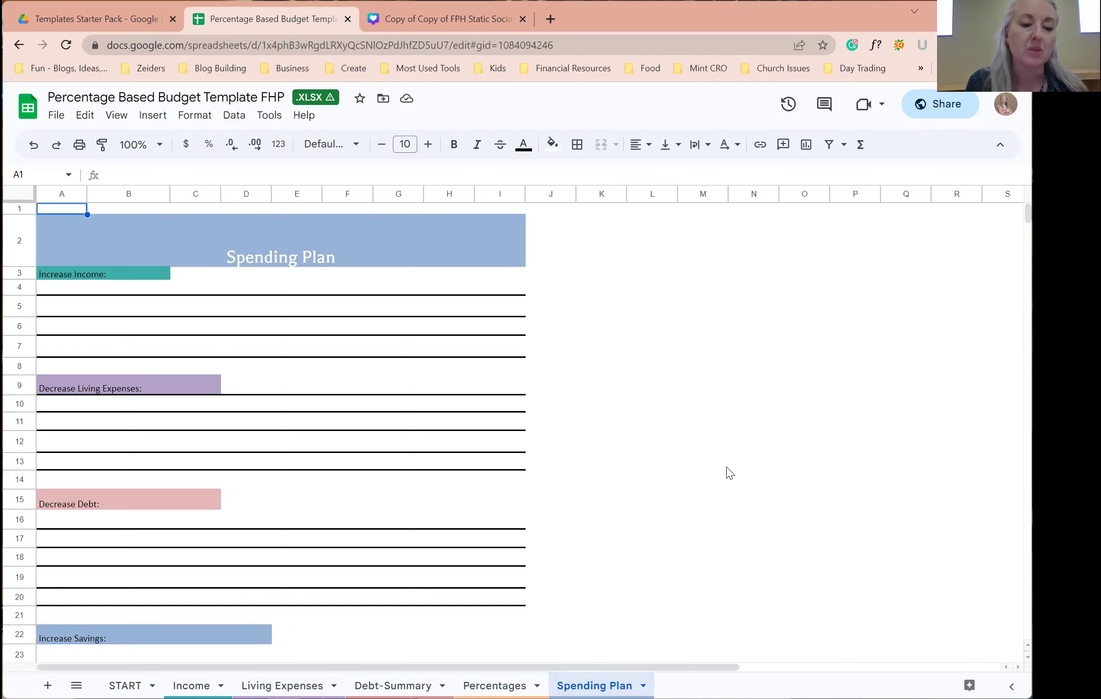
{"action": "double_click", "coordinate": [392, 243]}
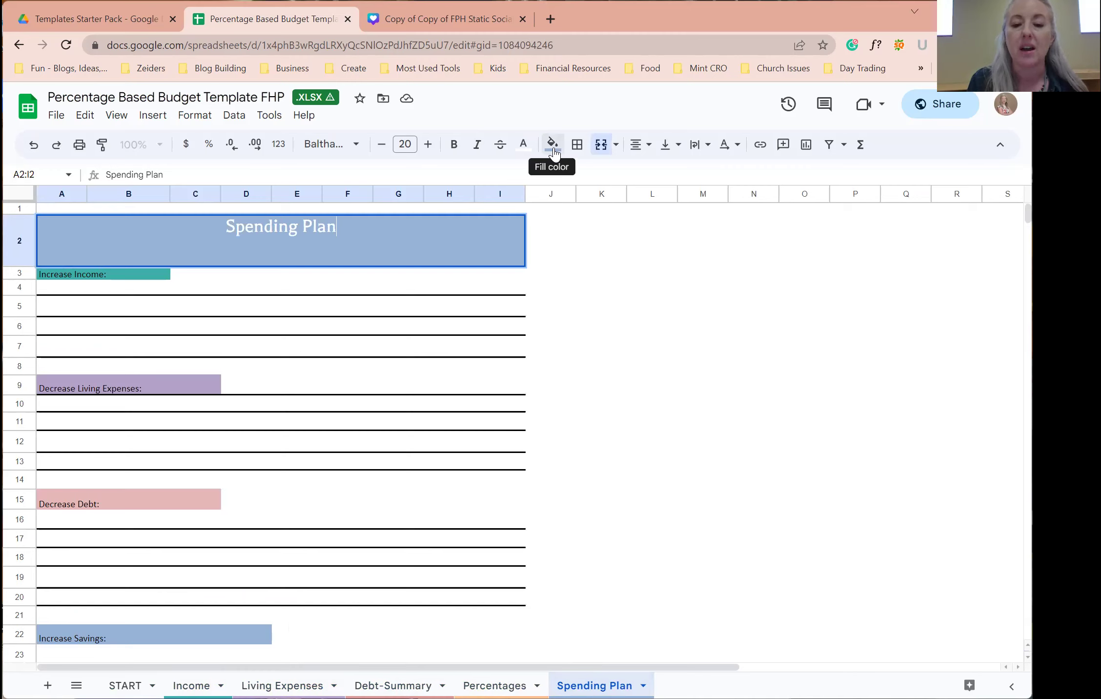
{"action": "left_click", "coordinate": [726, 521]}
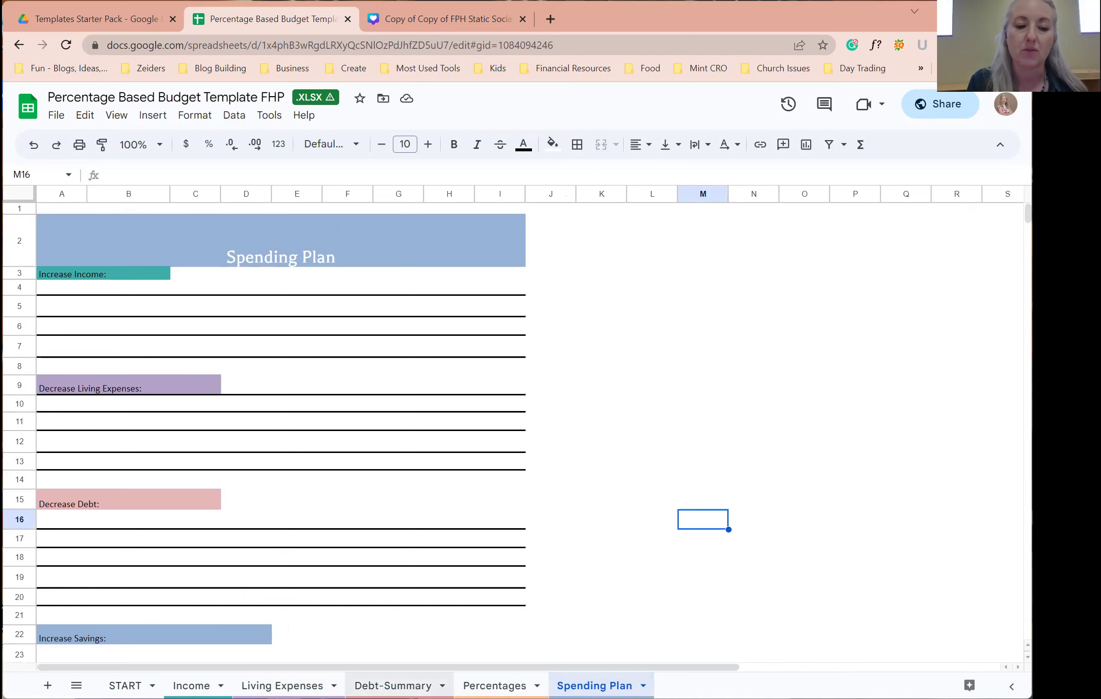
- Open the budget workbook's START sheet to view the instructions on how to use the template
{"action": "left_click", "coordinate": [191, 685]}
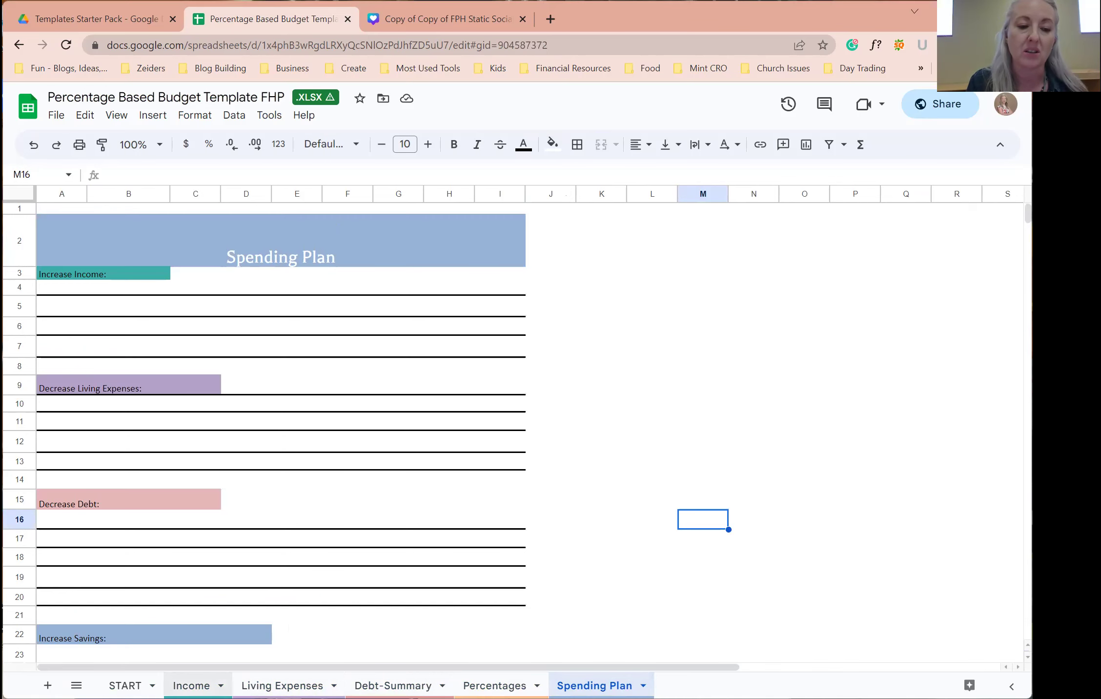
{"action": "left_click", "coordinate": [124, 685]}
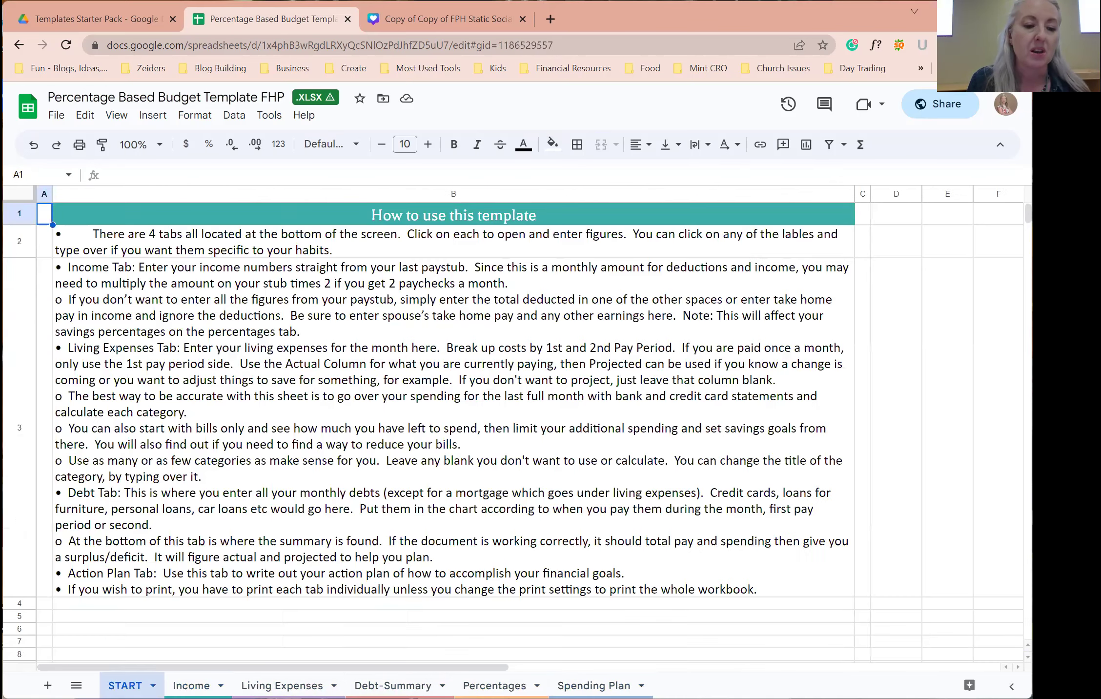
{"action": "left_click", "coordinate": [56, 116]}
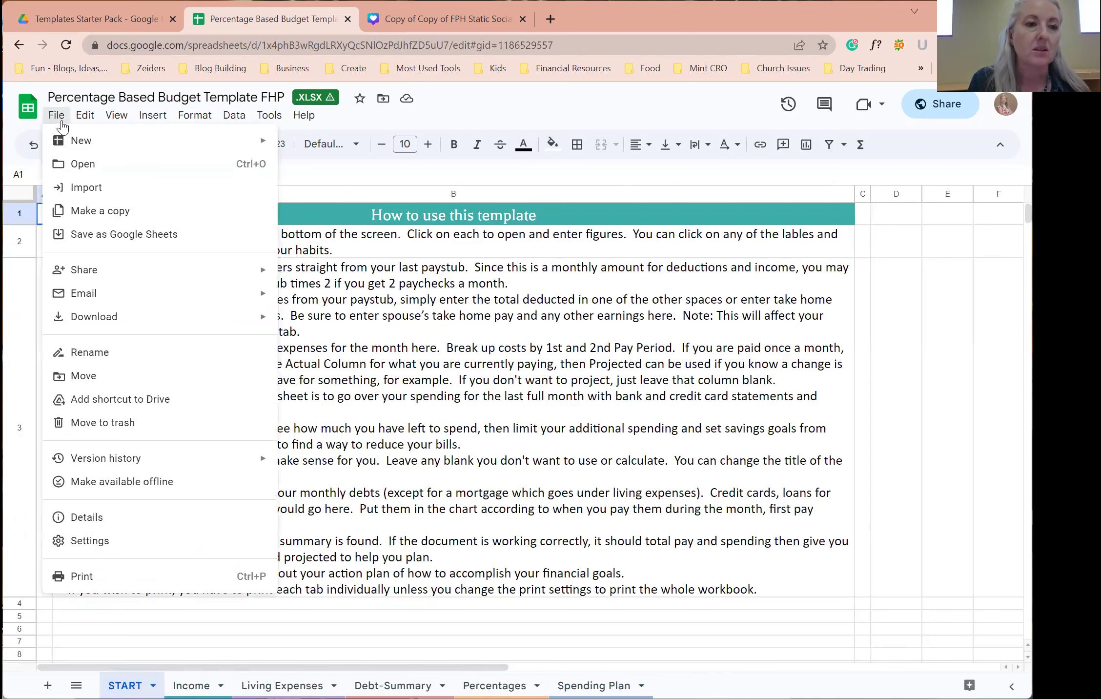
{"action": "key", "text": "Right"}
{"action": "key", "text": "Right"}
{"action": "key", "text": "Right"}
{"action": "key", "text": "Right"}
{"action": "key", "text": "Right"}
- Start downloading the budget workbook as Microsoft Excel (.xlsx) and cancel the save
{"action": "left_click", "coordinate": [56, 118]}
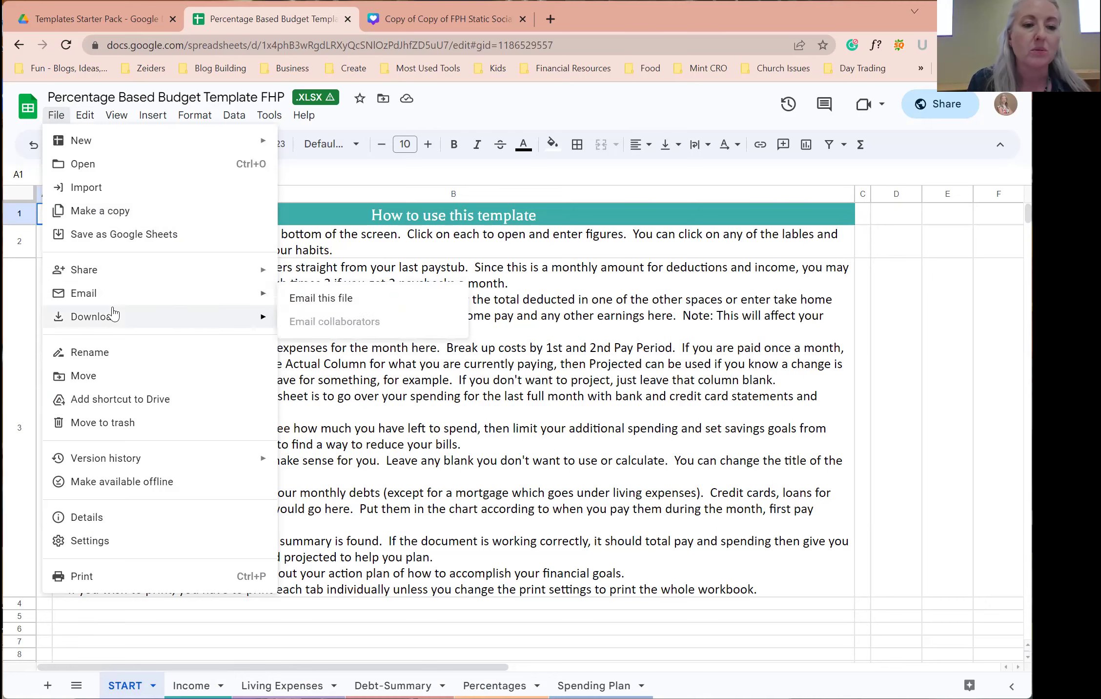
{"action": "mouse_move", "coordinate": [122, 316]}
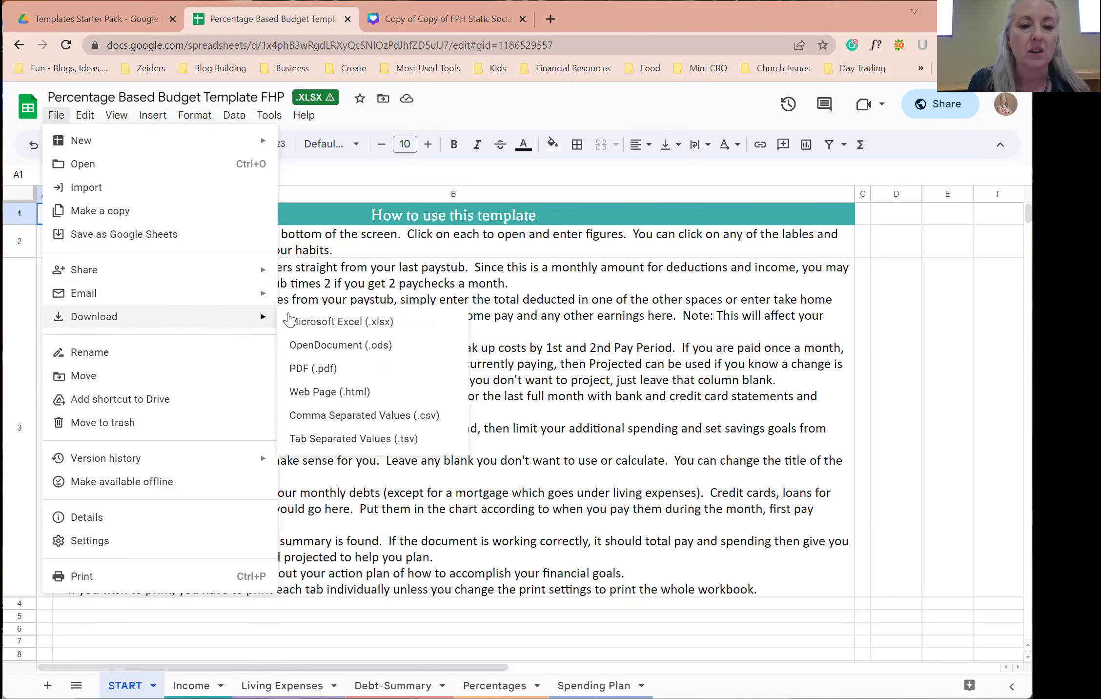
{"action": "left_click", "coordinate": [340, 321]}
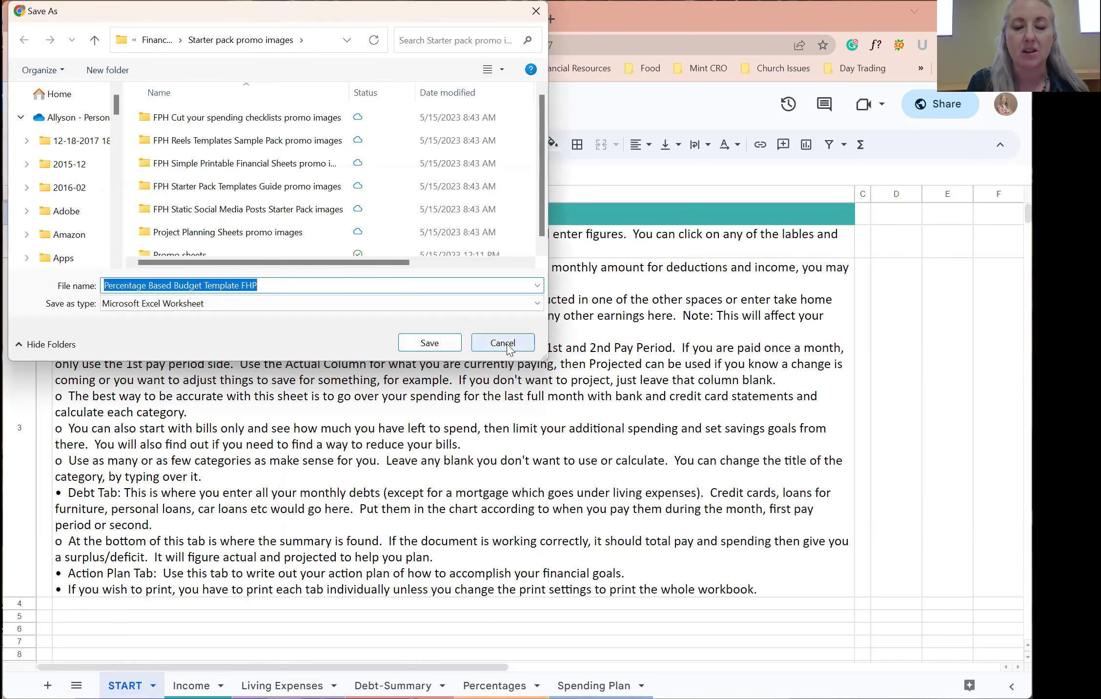
{"action": "left_click", "coordinate": [506, 347]}
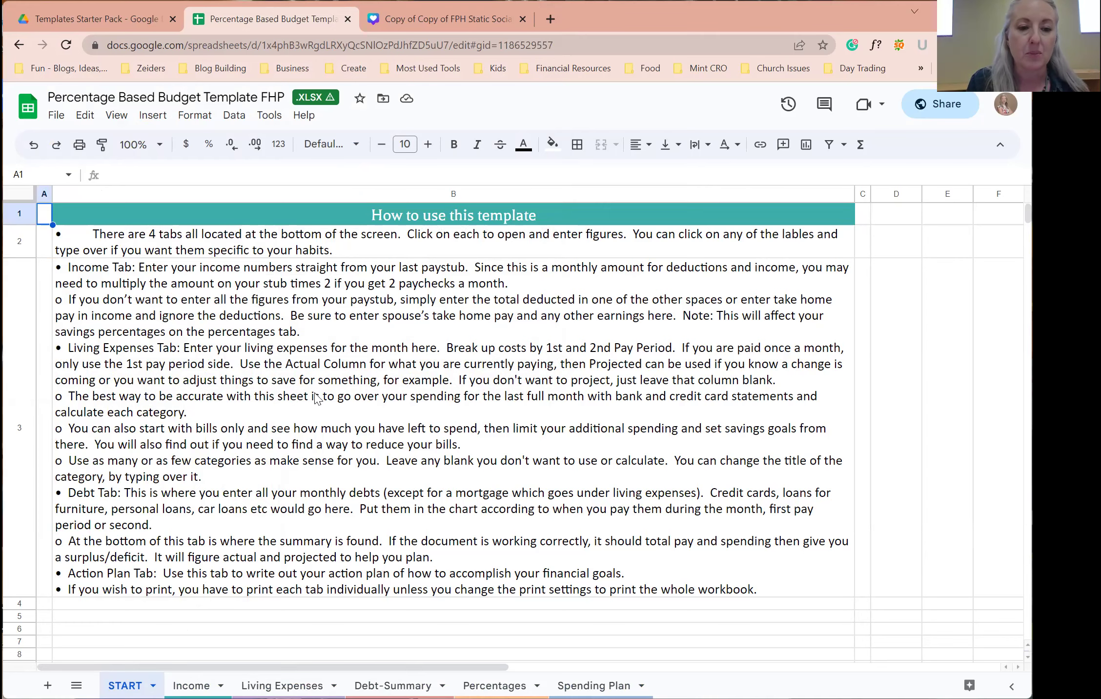
- Select the logo on the budget workbook's Income sheet and close the workbook
{"action": "left_click", "coordinate": [191, 685]}
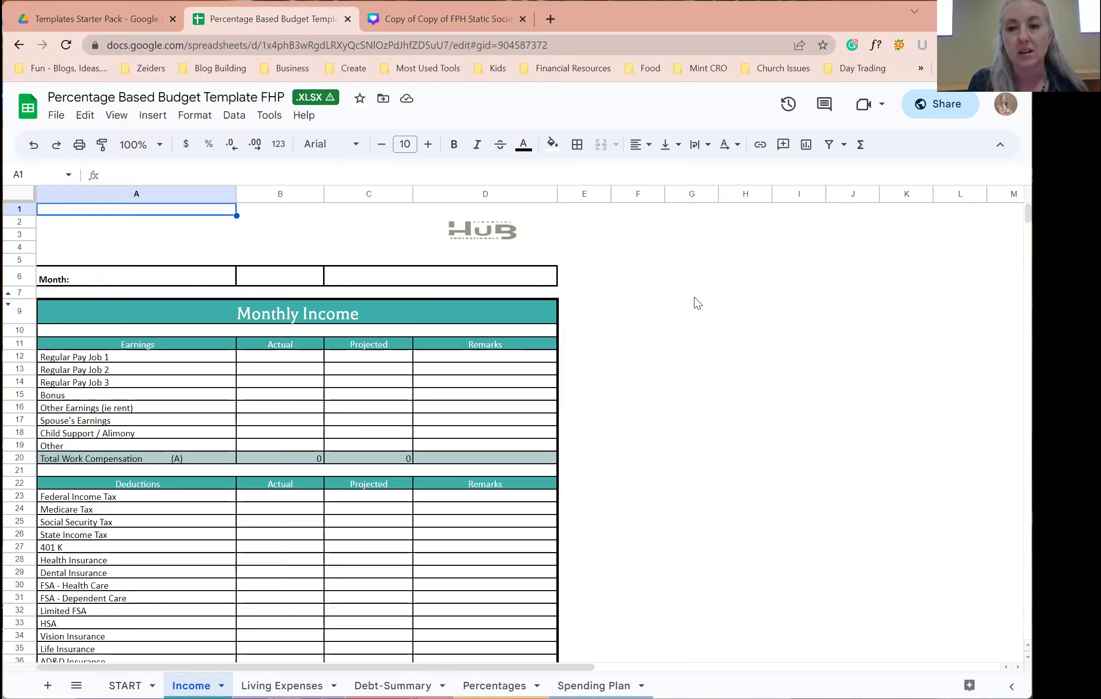
{"action": "left_click", "coordinate": [487, 228]}
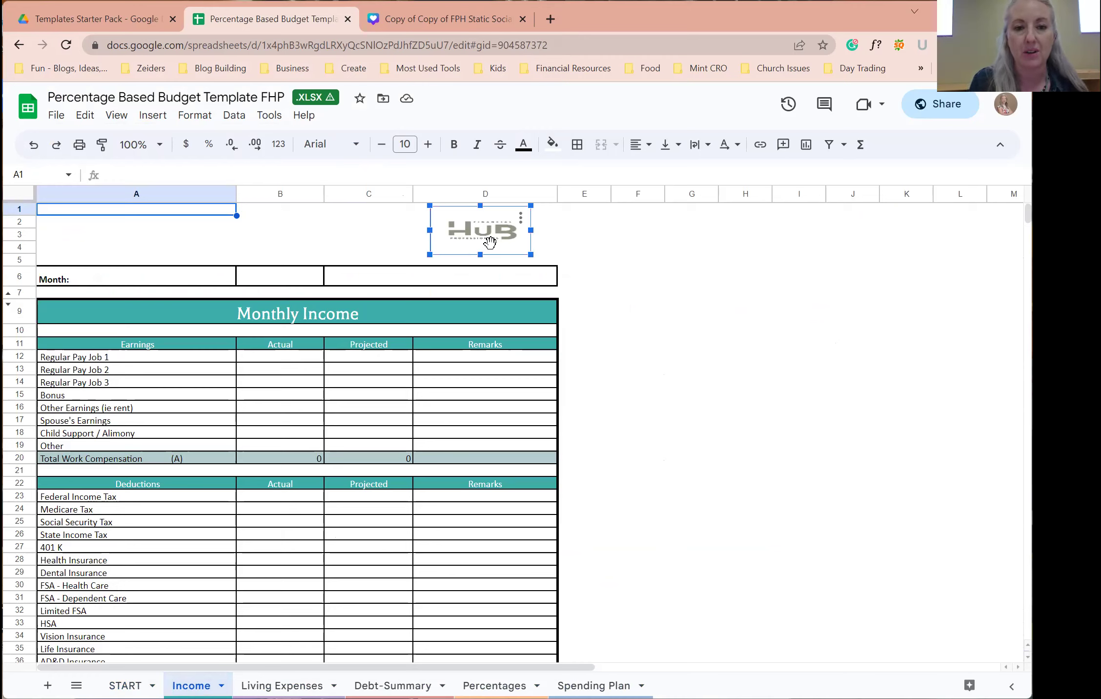
{"action": "left_click", "coordinate": [348, 19]}
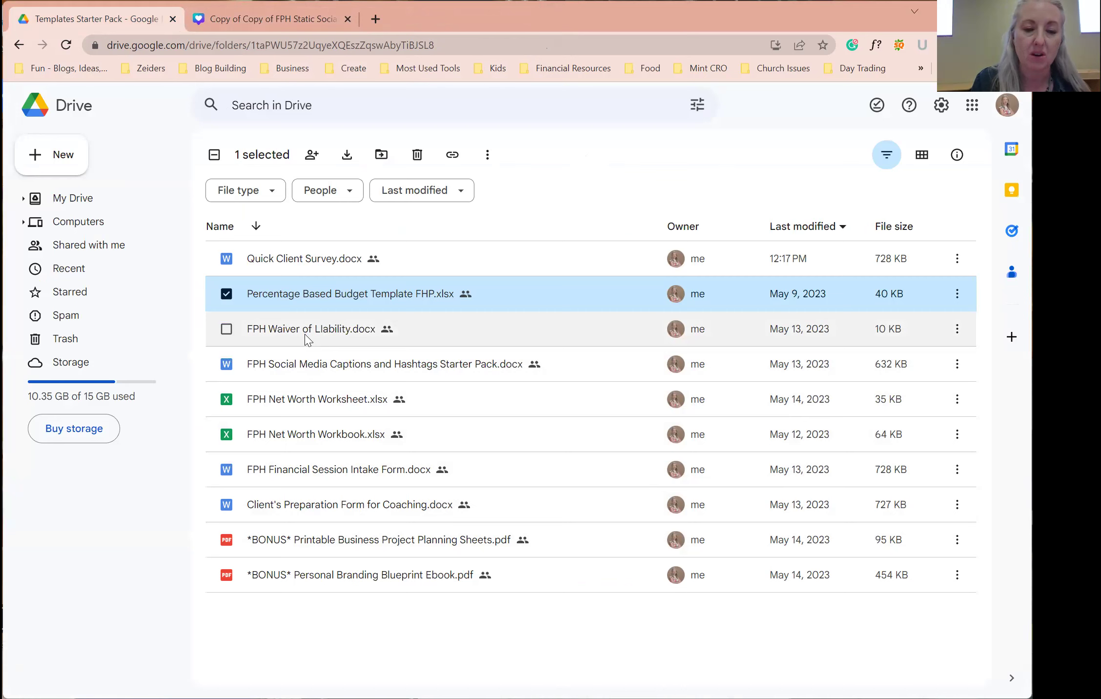
- Open *BONUS* Printable Business Project Planning Sheets.pdf, look through its pages to the end, and return to the Drive folder
{"action": "double_click", "coordinate": [345, 557]}
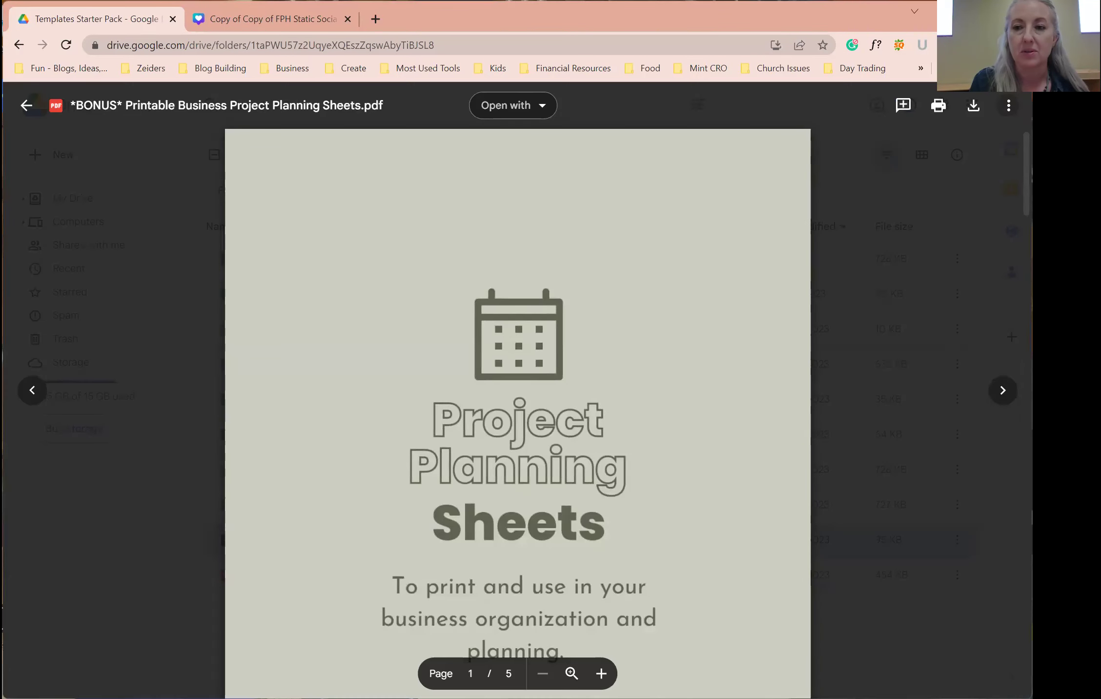
{"action": "scroll", "coordinate": [517, 412], "scroll_direction": "down", "scroll_amount": 15}
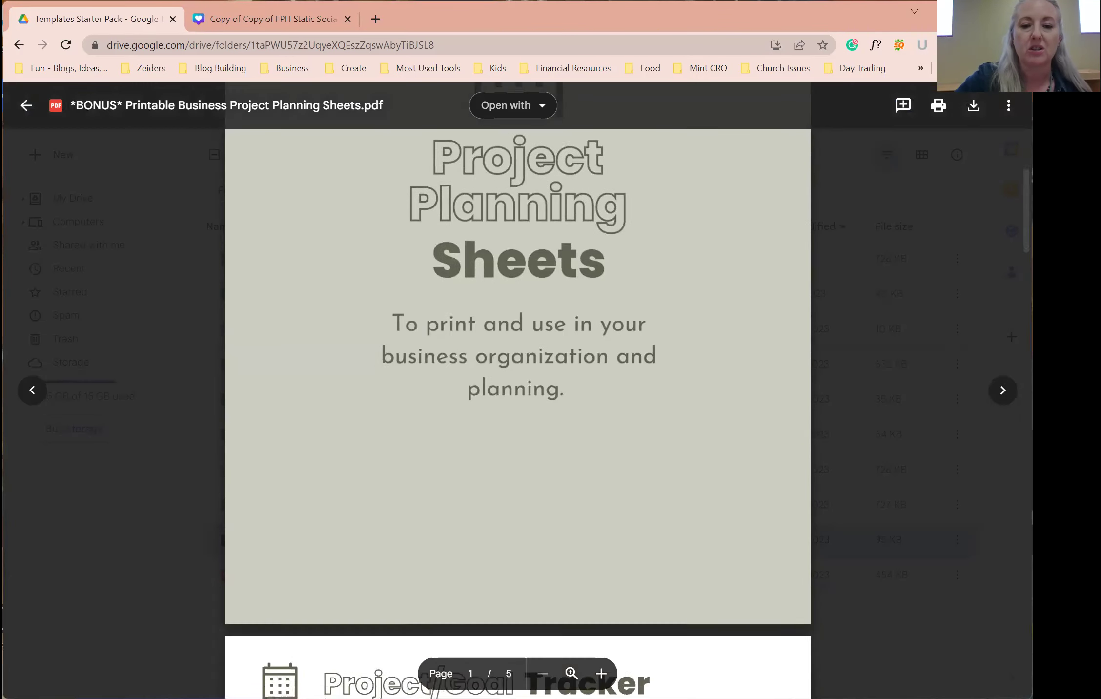
{"action": "scroll", "coordinate": [517, 412], "scroll_direction": "down", "scroll_amount": 8}
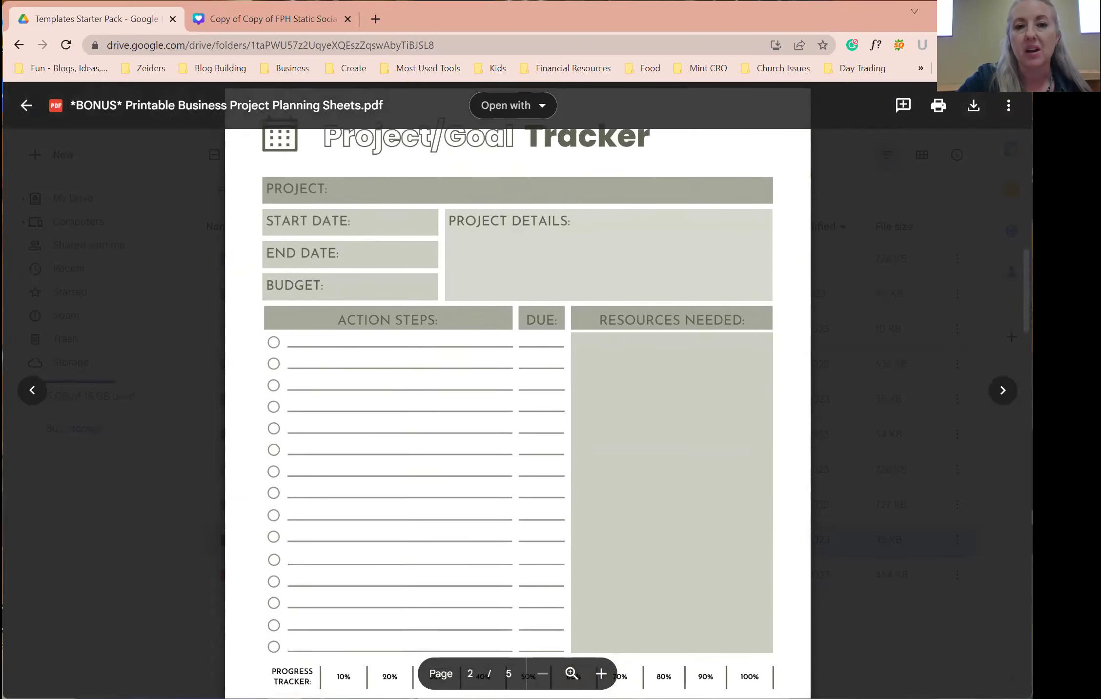
{"action": "scroll", "coordinate": [517, 413], "scroll_direction": "down", "scroll_amount": 20}
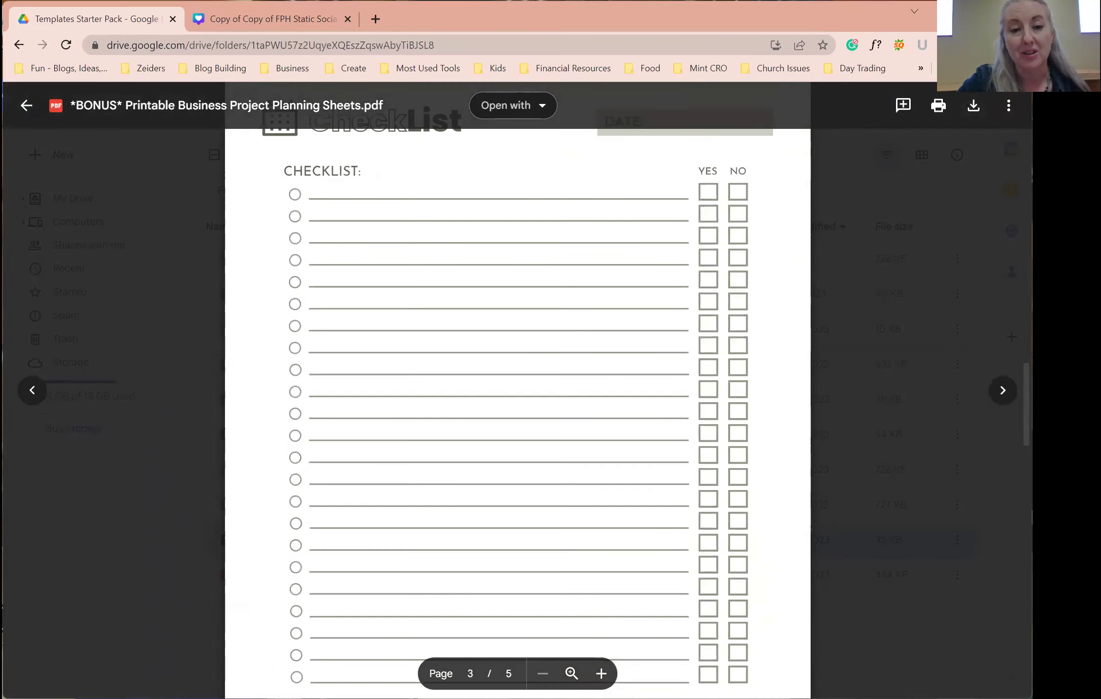
{"action": "scroll", "coordinate": [517, 413], "scroll_direction": "down", "scroll_amount": 20}
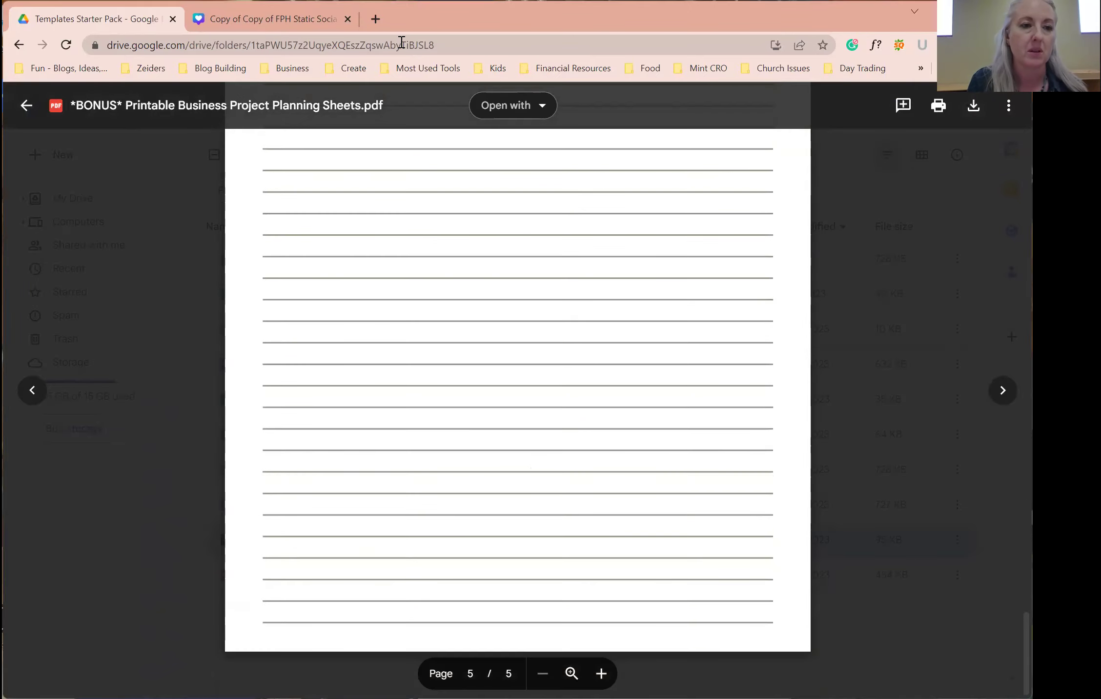
{"action": "left_click", "coordinate": [27, 106]}
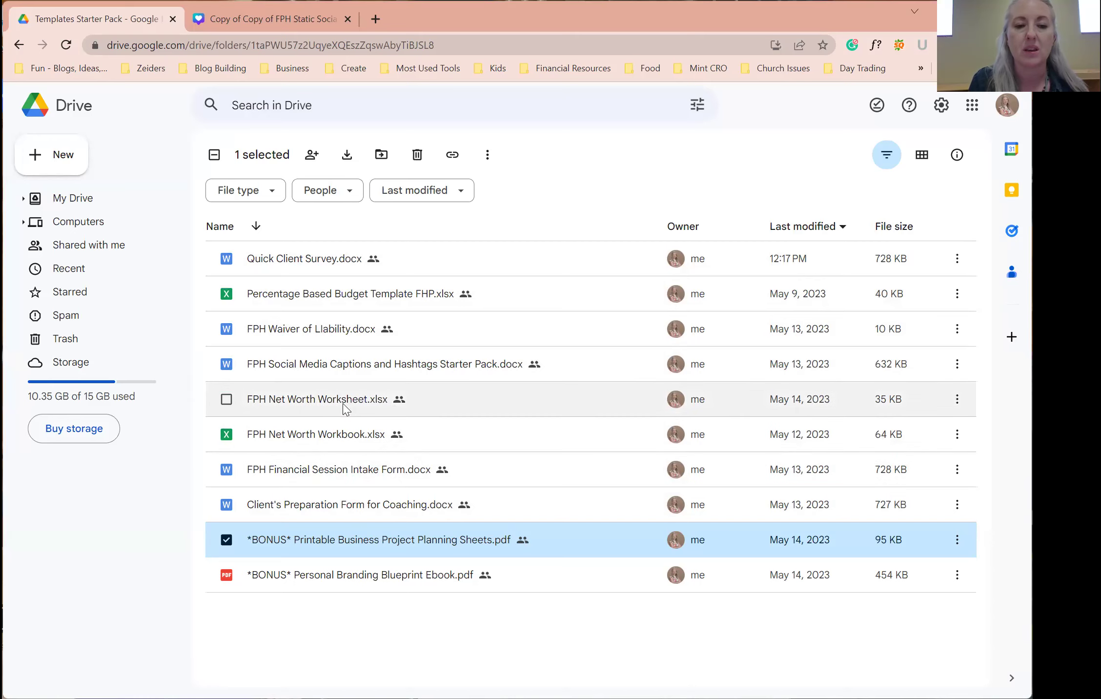
- Open FPH Net Worth Worksheet.xlsx, view its Worksheet and Instructions sheets, and close it
{"action": "double_click", "coordinate": [313, 398]}
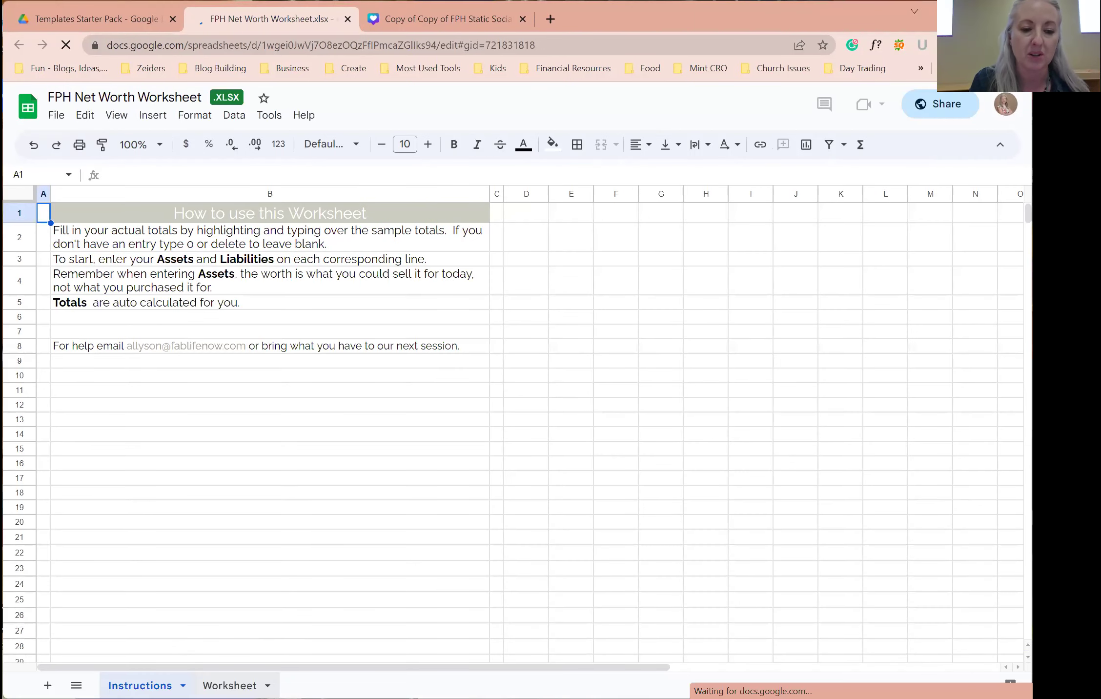
{"action": "left_click", "coordinate": [228, 685]}
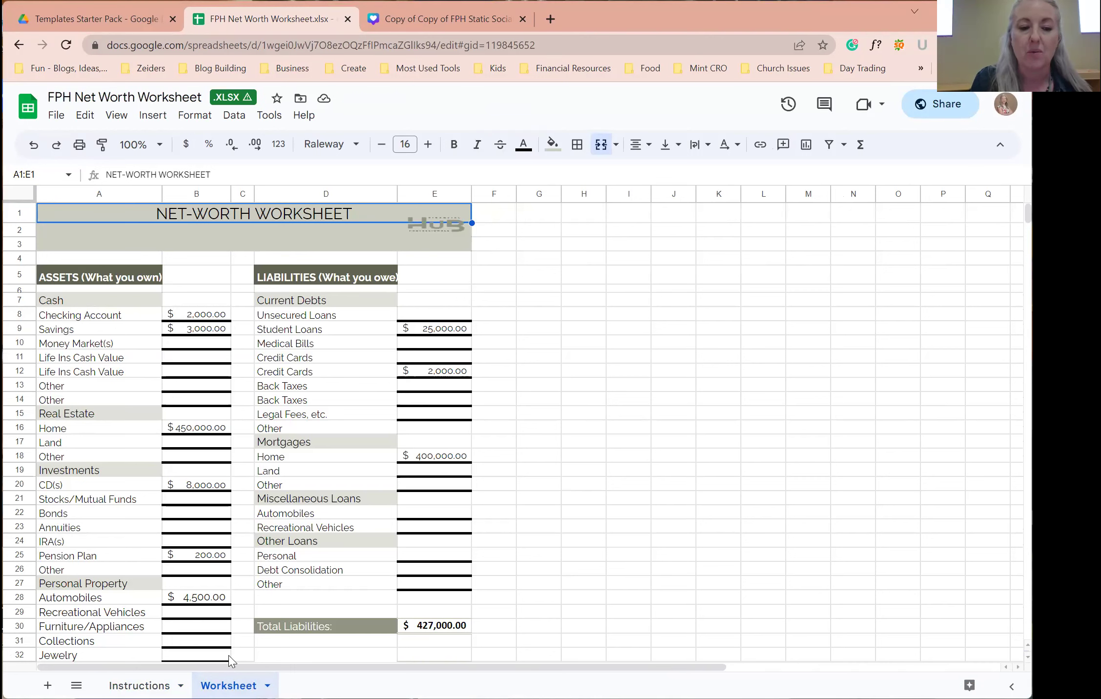
{"action": "left_click", "coordinate": [140, 685]}
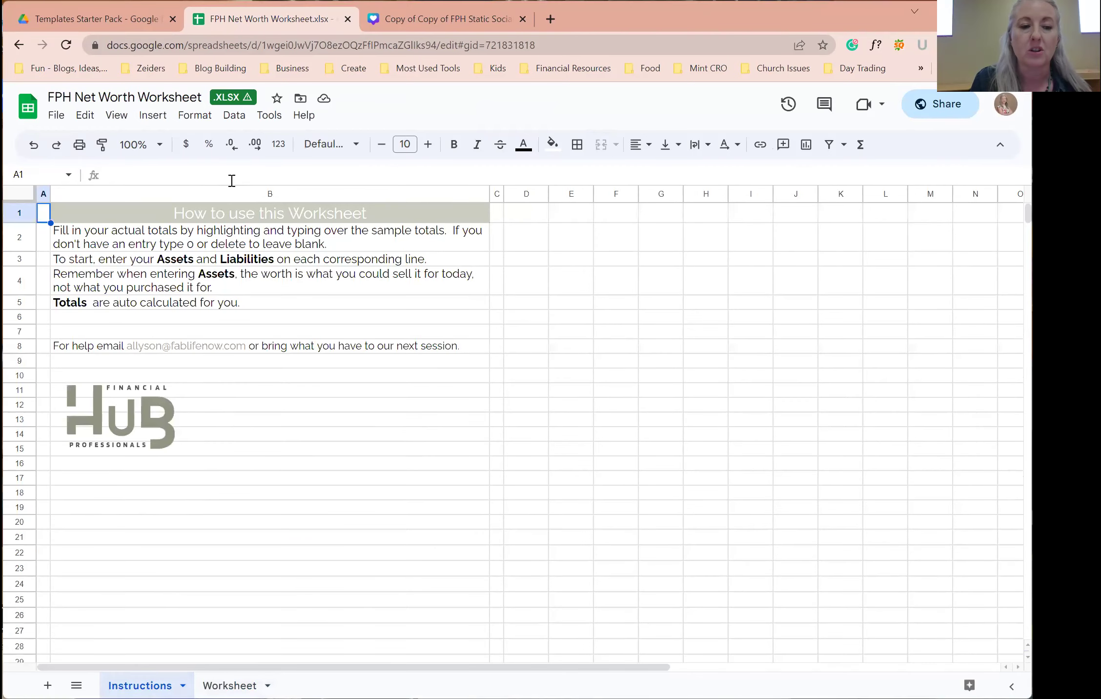
{"action": "left_click", "coordinate": [348, 20]}
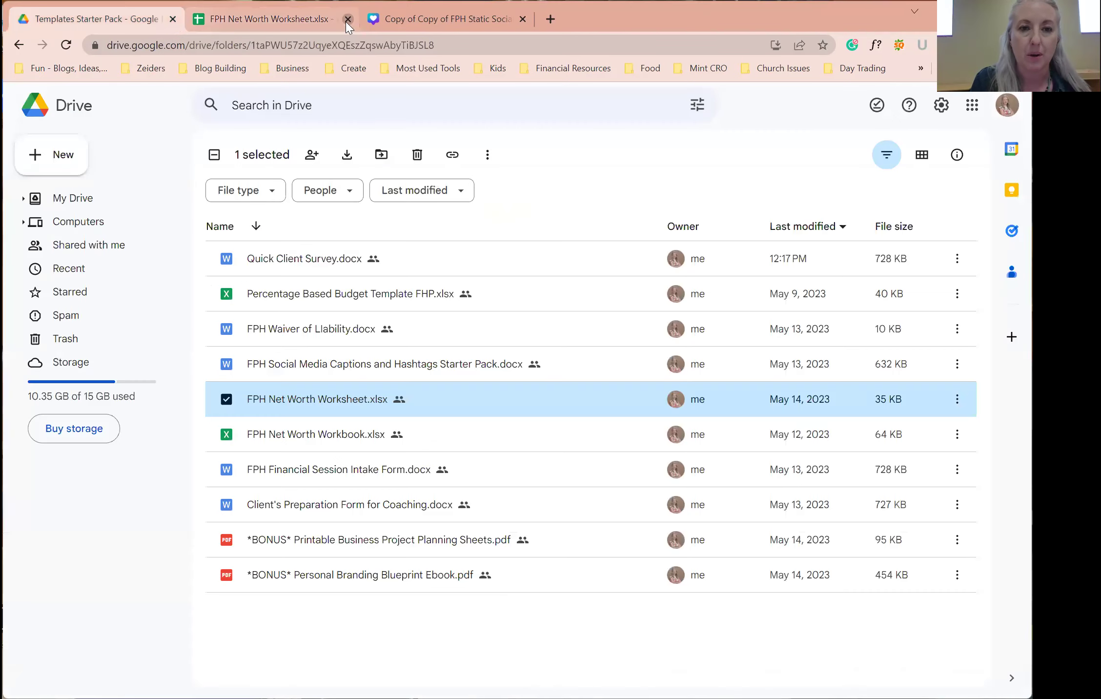
- Open FPH Net Worth Workbook.xlsx and view its Dashboard, Assets and Liabilities sheets
{"action": "left_click", "coordinate": [355, 435]}
{"action": "double_click", "coordinate": [355, 435]}
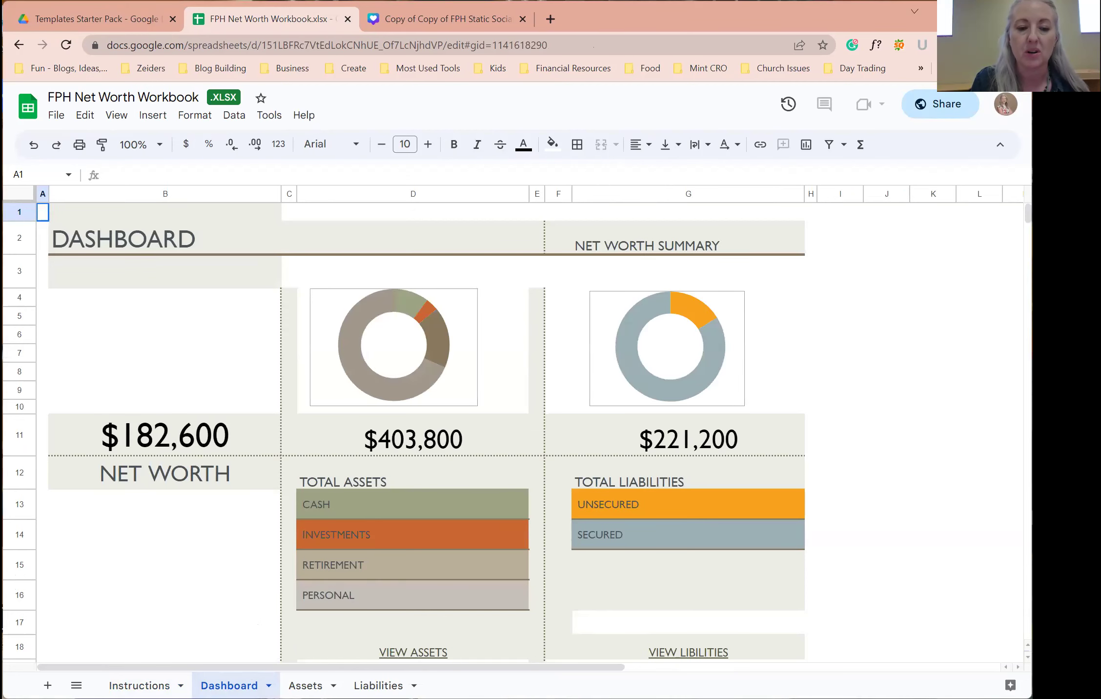
{"action": "left_click", "coordinate": [305, 685]}
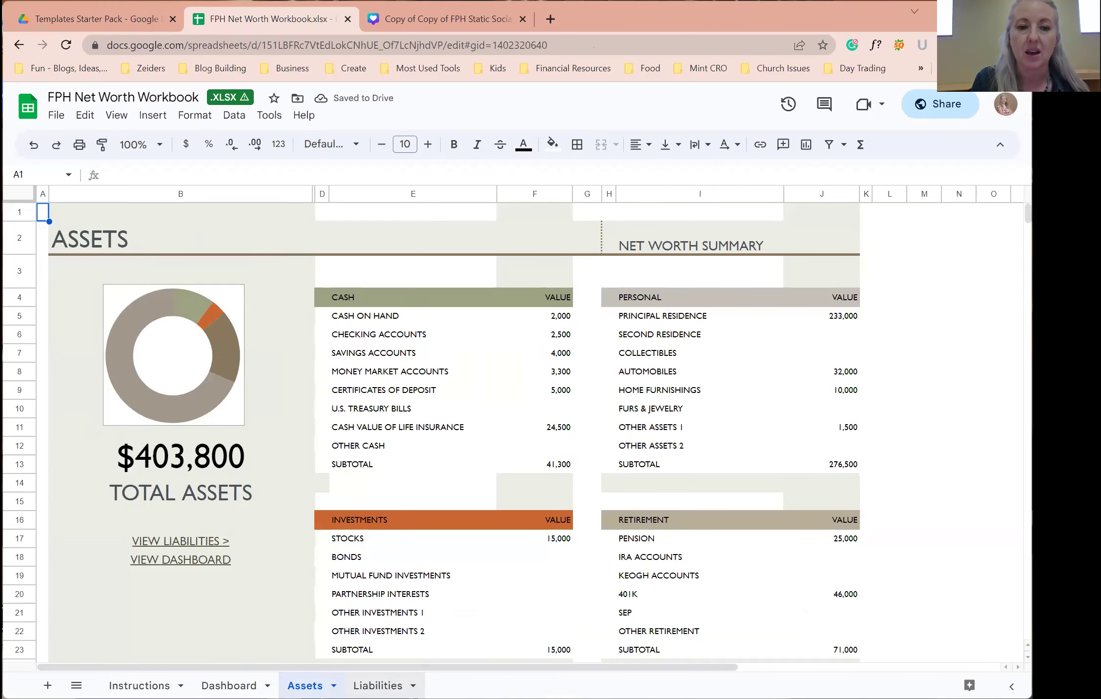
{"action": "left_click", "coordinate": [378, 685]}
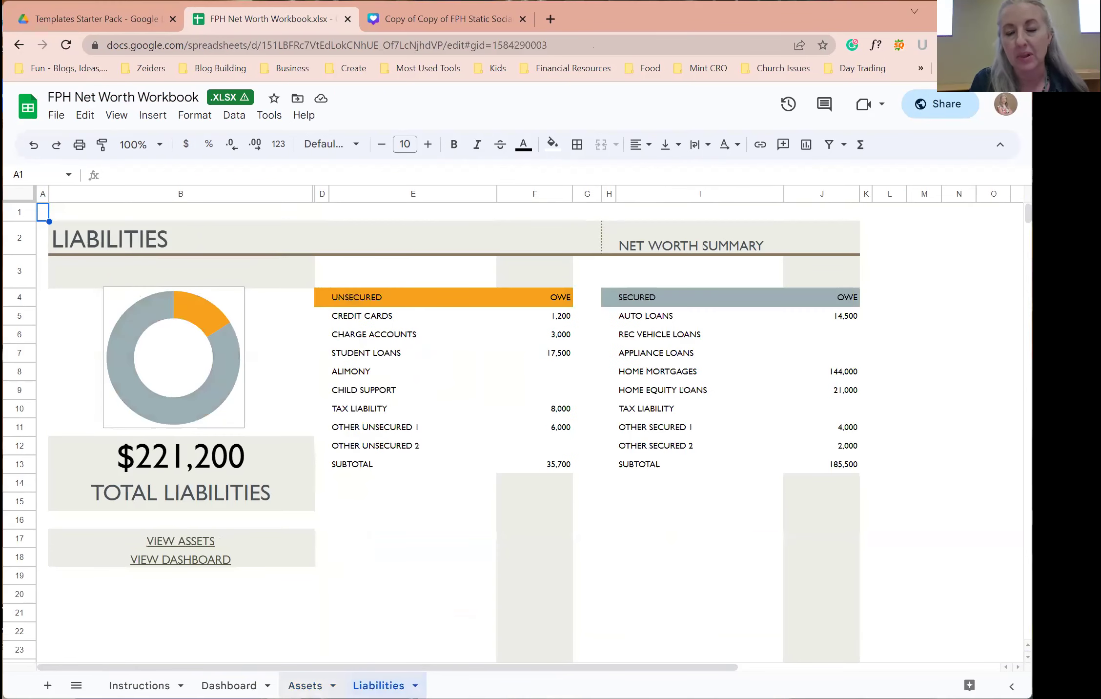
- Select the CHARGE ACCOUNTS label's text on the Liabilities sheet, leave cell editing, and select the unsecured SUBTOTAL and OTHER UNSECURED 2 cells
{"action": "double_click", "coordinate": [381, 335]}
{"action": "left_click_drag", "start_coordinate": [429, 333], "coordinate": [333, 335]}
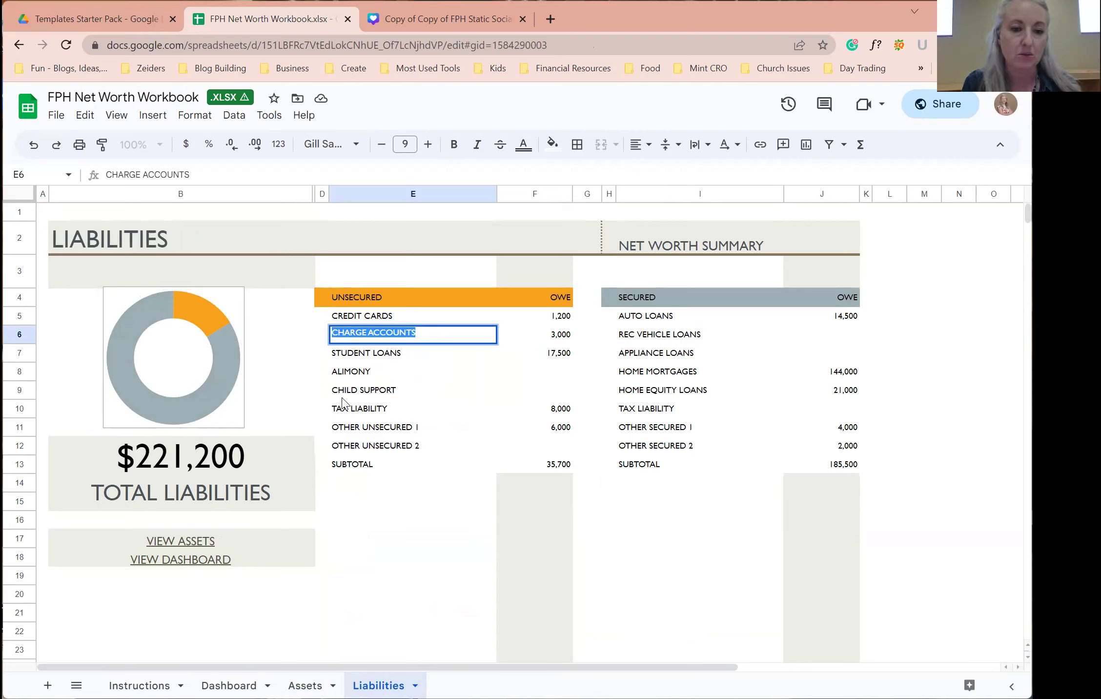
{"action": "left_click", "coordinate": [348, 482]}
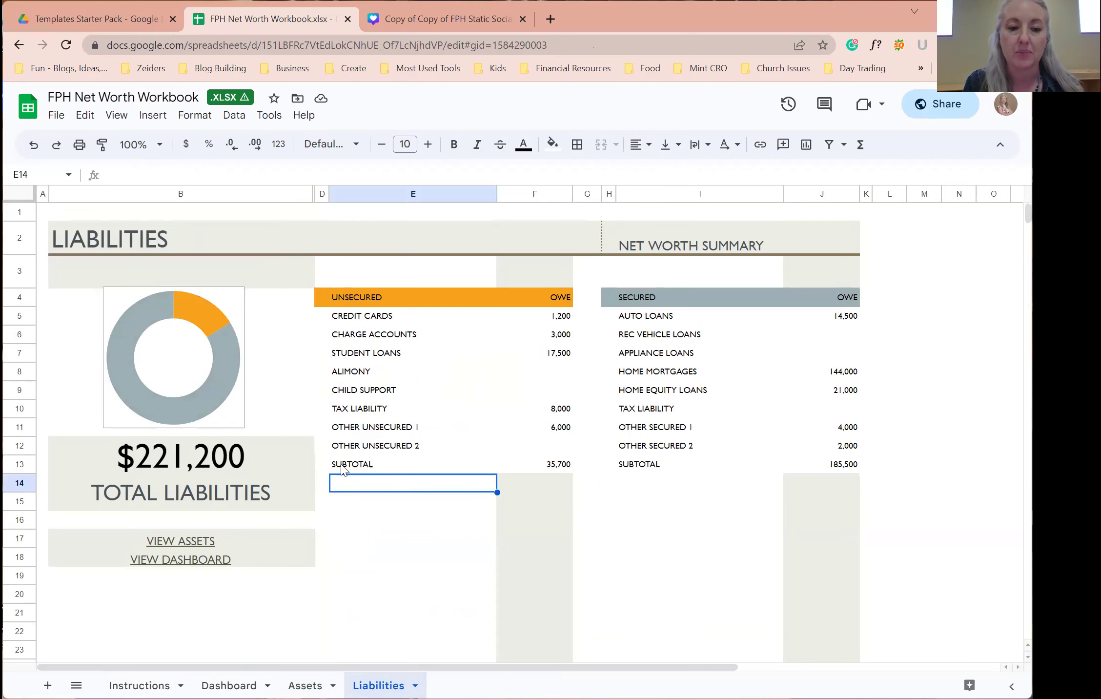
{"action": "left_click", "coordinate": [342, 466]}
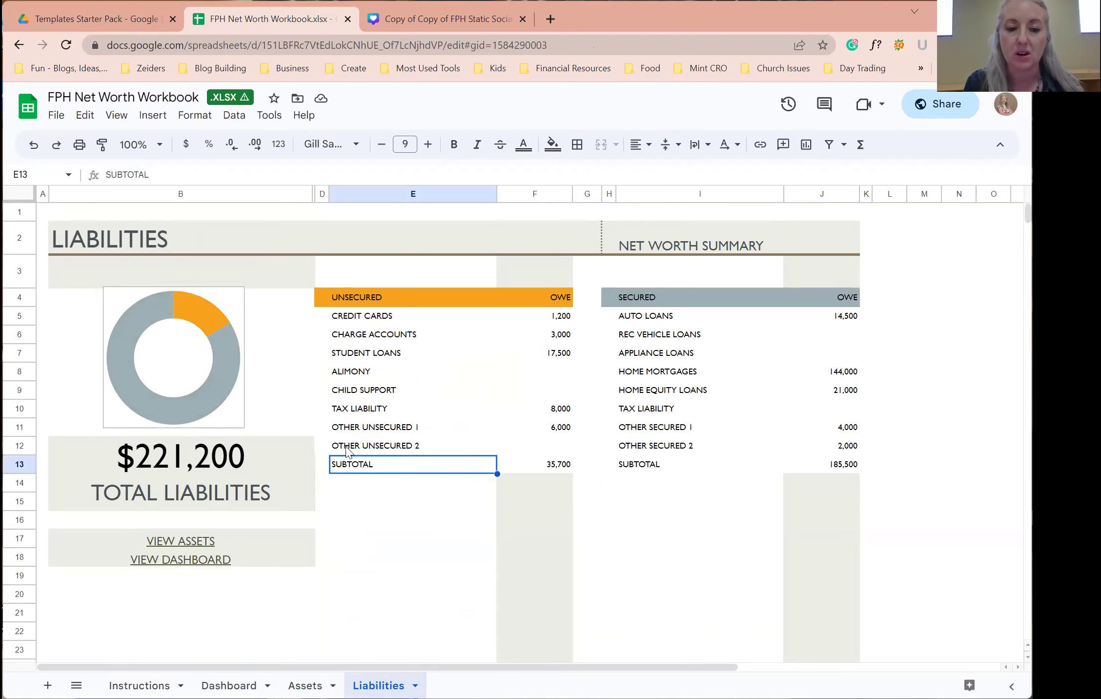
{"action": "left_click", "coordinate": [348, 452]}
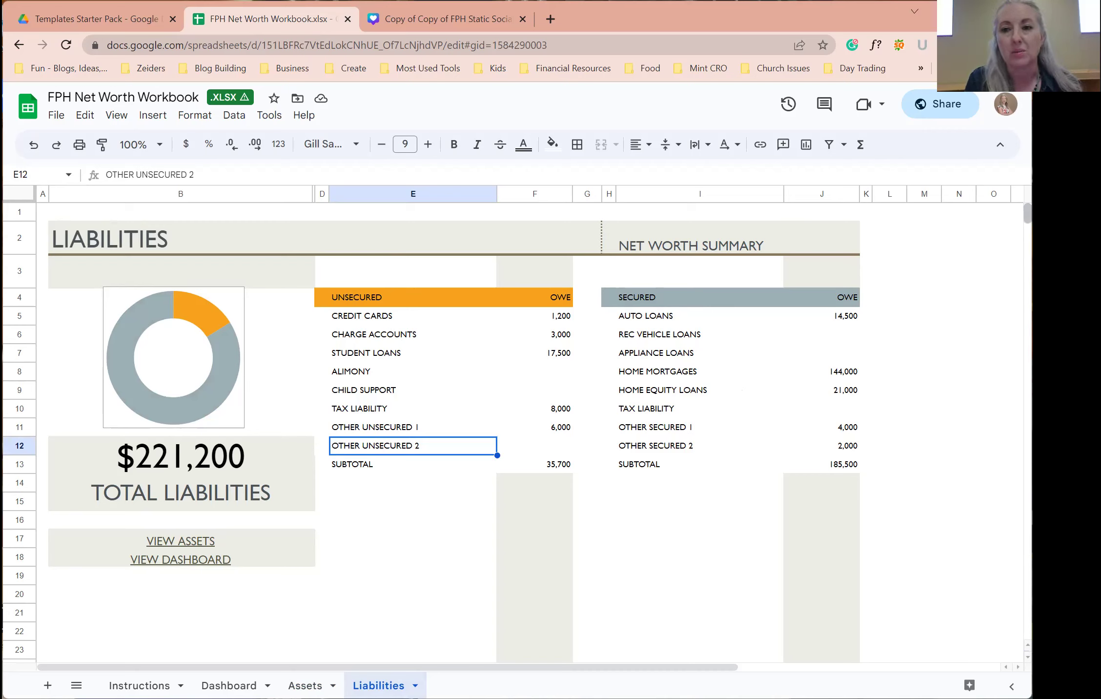
{"action": "scroll", "coordinate": [1027, 215], "scroll_direction": "down", "scroll_amount": 15}
{"action": "scroll", "coordinate": [529, 429], "scroll_direction": "up", "scroll_amount": 15}
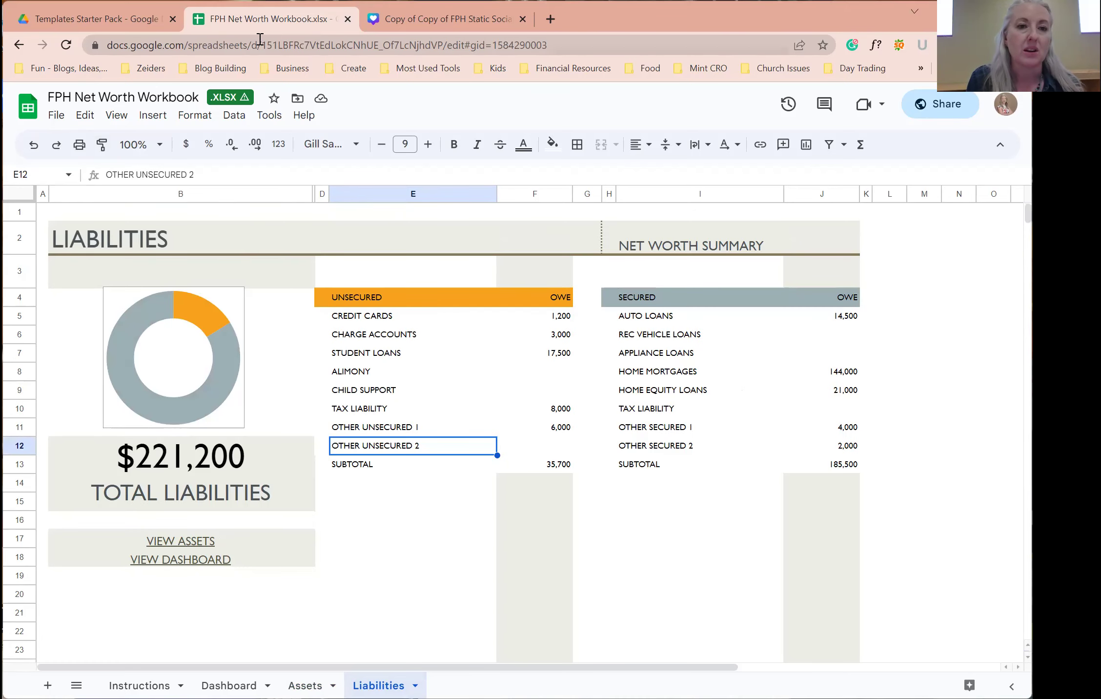
{"action": "left_click", "coordinate": [54, 119]}
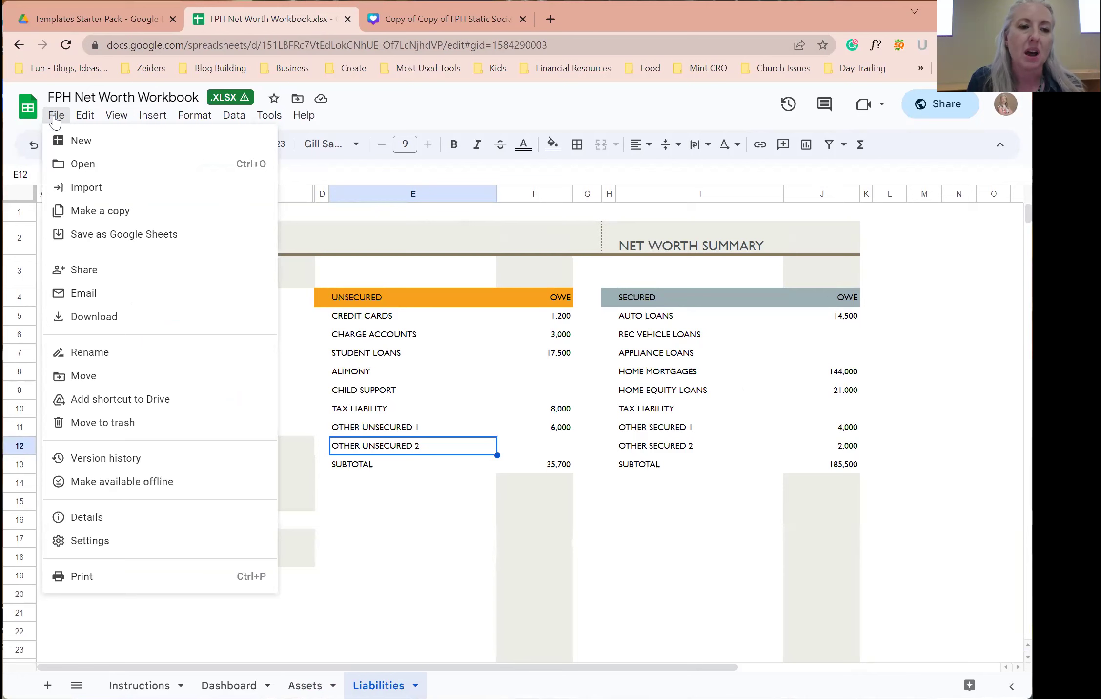
{"action": "left_click", "coordinate": [54, 119]}
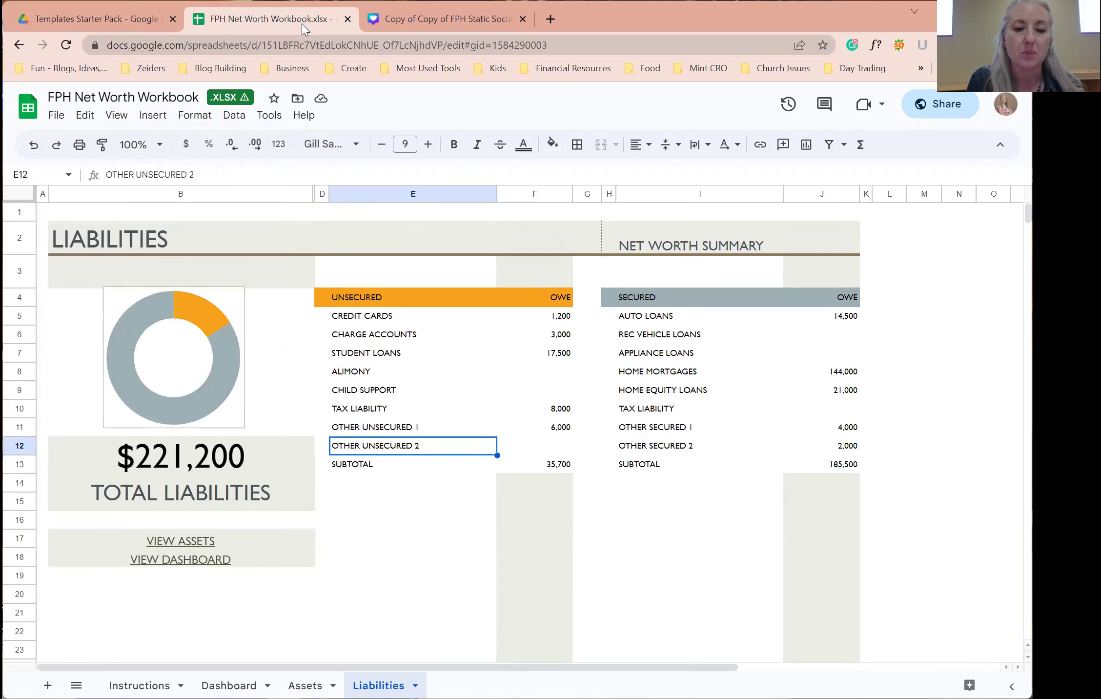
- Select the UNSECURED header cell on the Liabilities sheet and view its fill color choices without applying one
{"action": "left_click", "coordinate": [437, 301]}
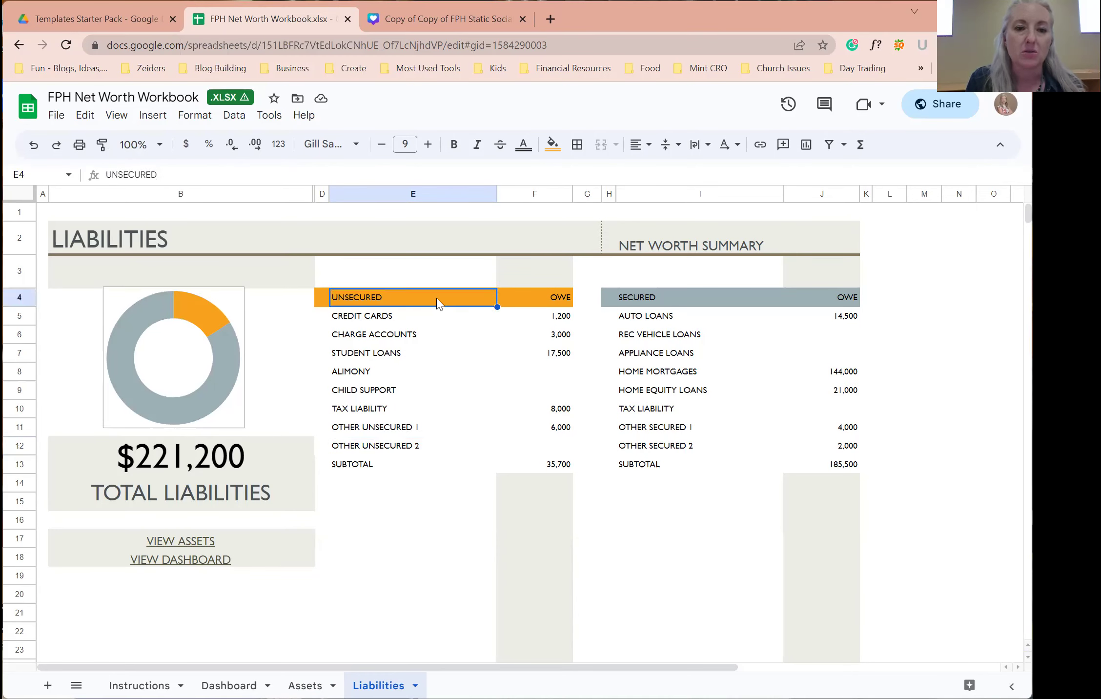
{"action": "left_click", "coordinate": [553, 146]}
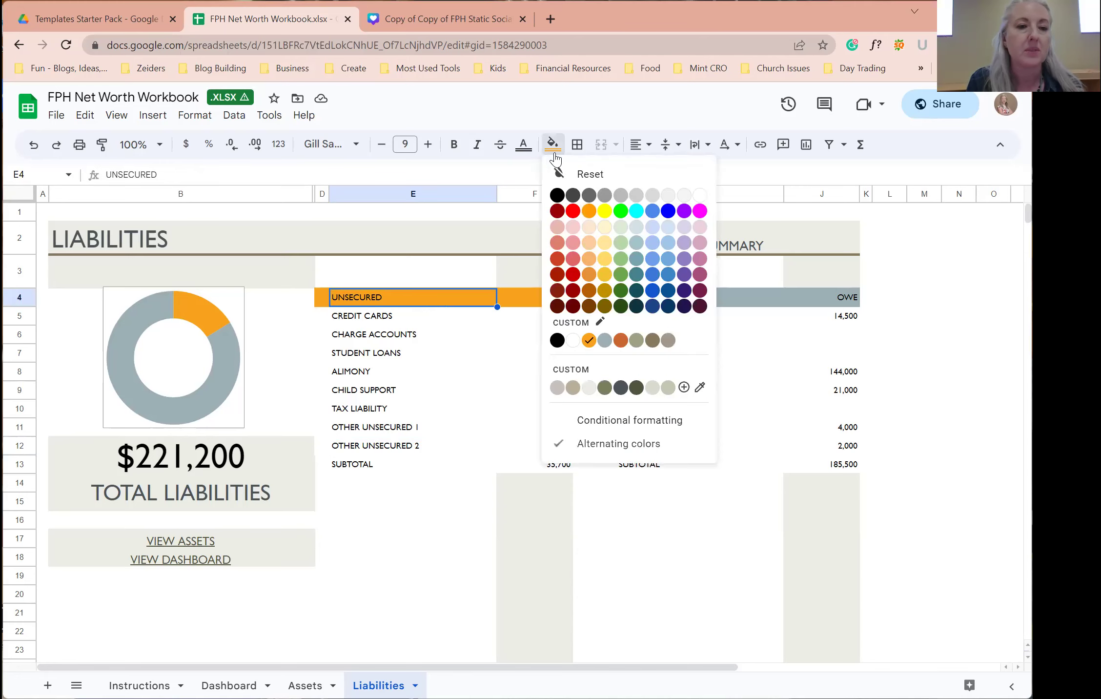
{"action": "left_click", "coordinate": [554, 153]}
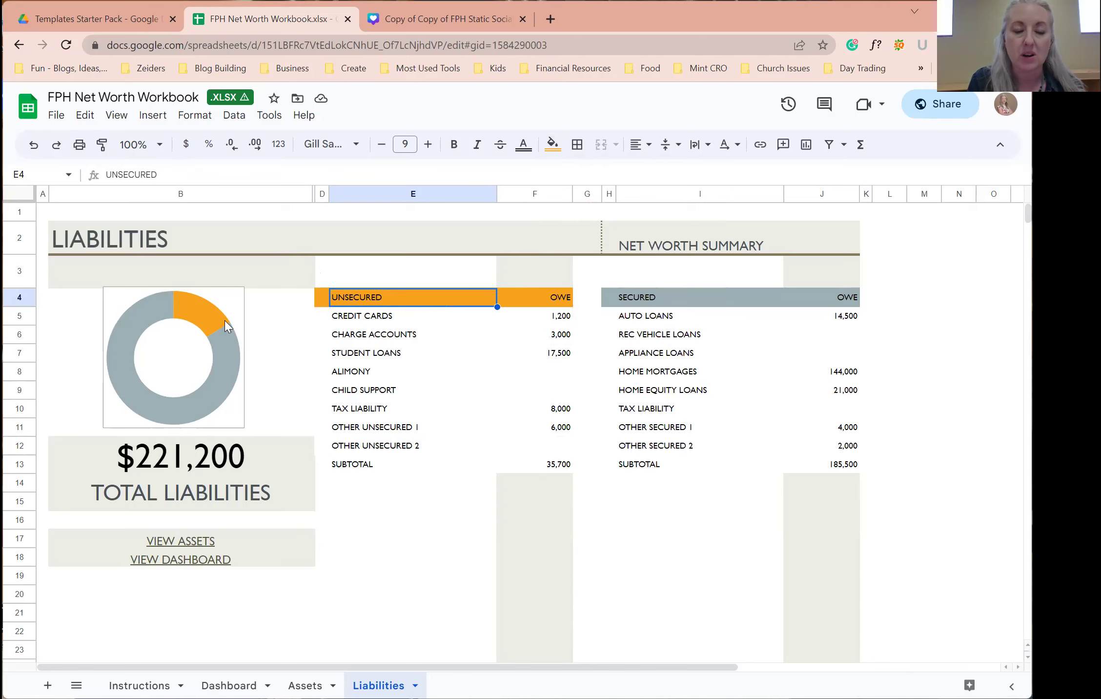
- View the workbook's themes and the Custom theme's font and accent color options, then close the themes and the workbook
{"action": "left_click", "coordinate": [55, 116]}
{"action": "mouse_move", "coordinate": [198, 118]}
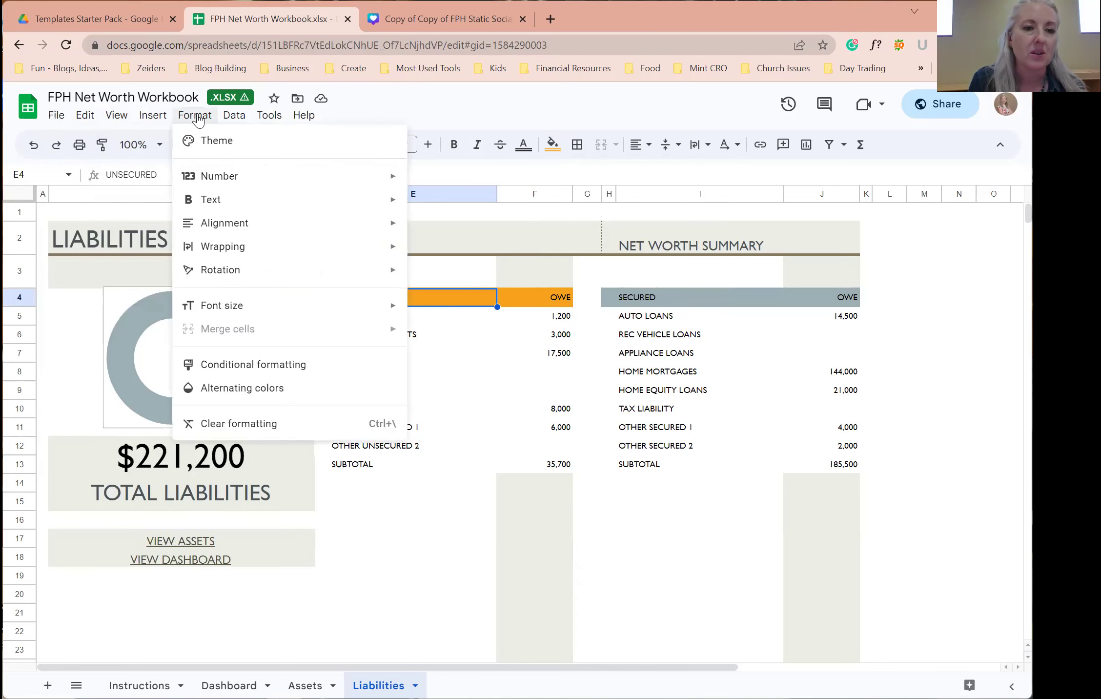
{"action": "left_click", "coordinate": [216, 140]}
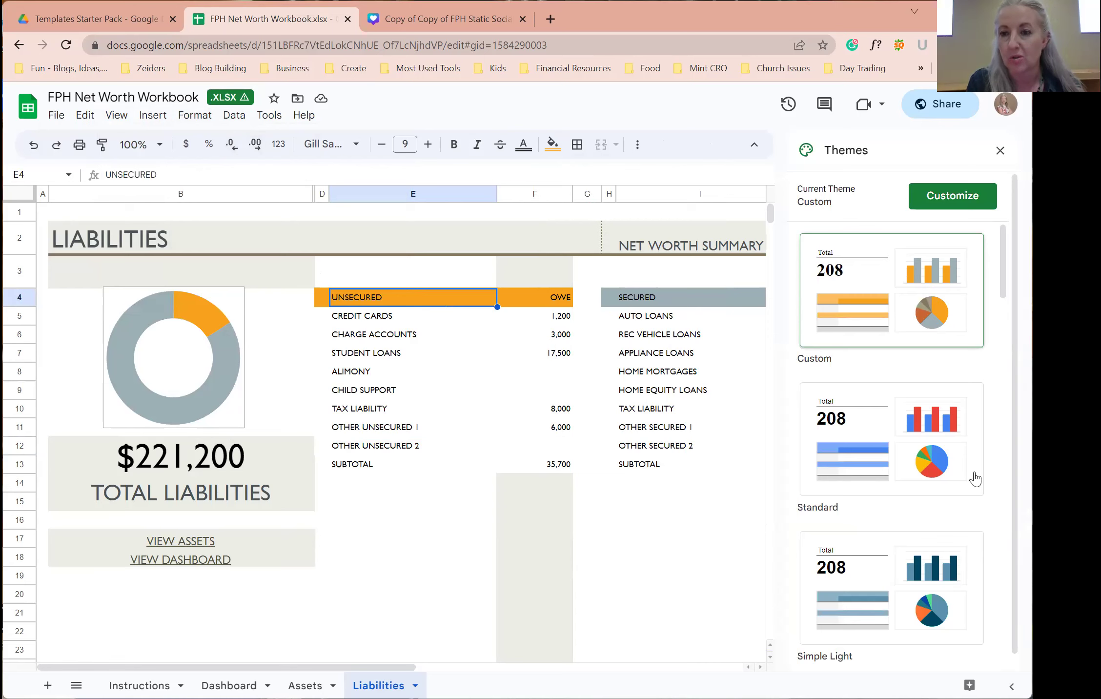
{"action": "left_click_drag", "start_coordinate": [1004, 271], "coordinate": [1000, 234]}
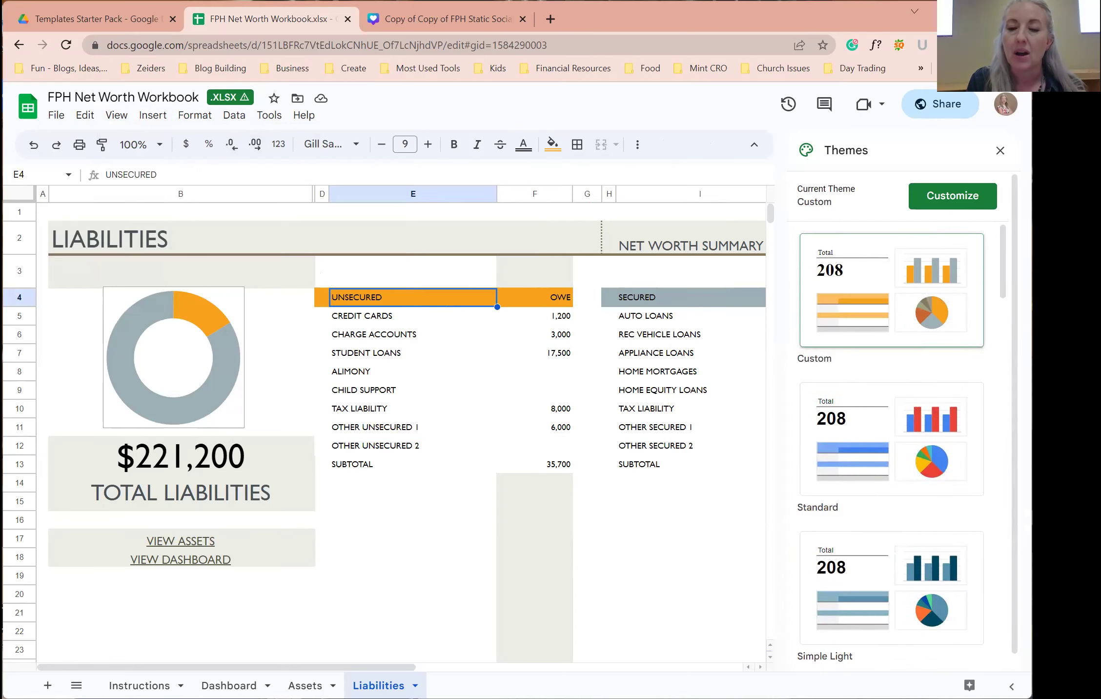
{"action": "left_click", "coordinate": [949, 199]}
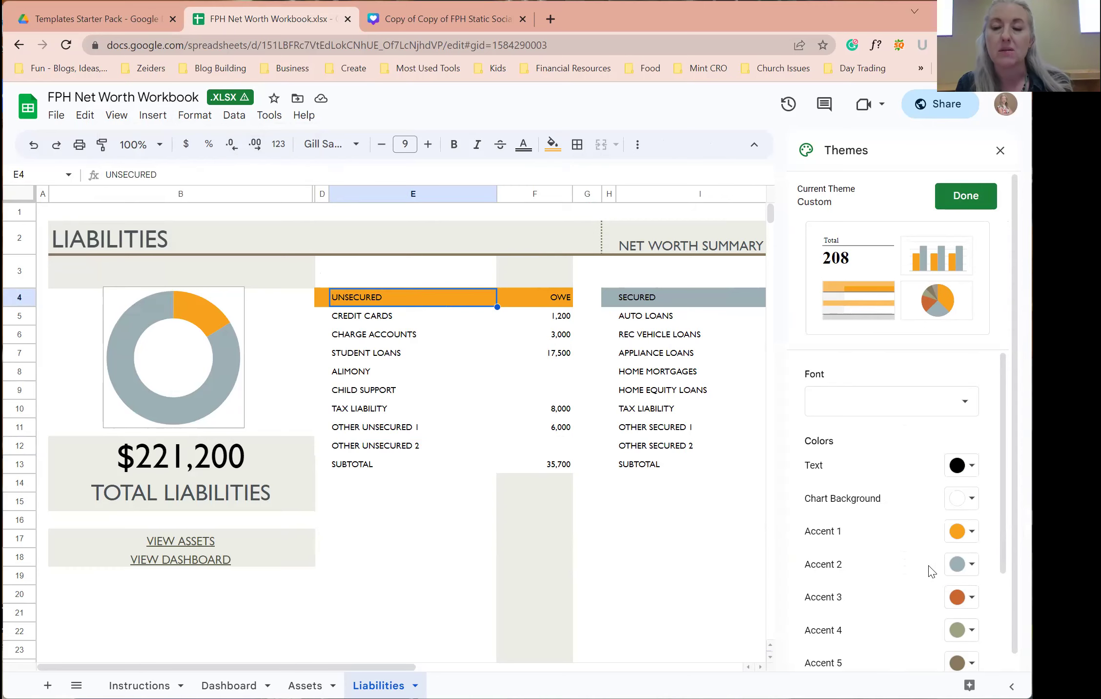
{"action": "left_click", "coordinate": [1000, 151]}
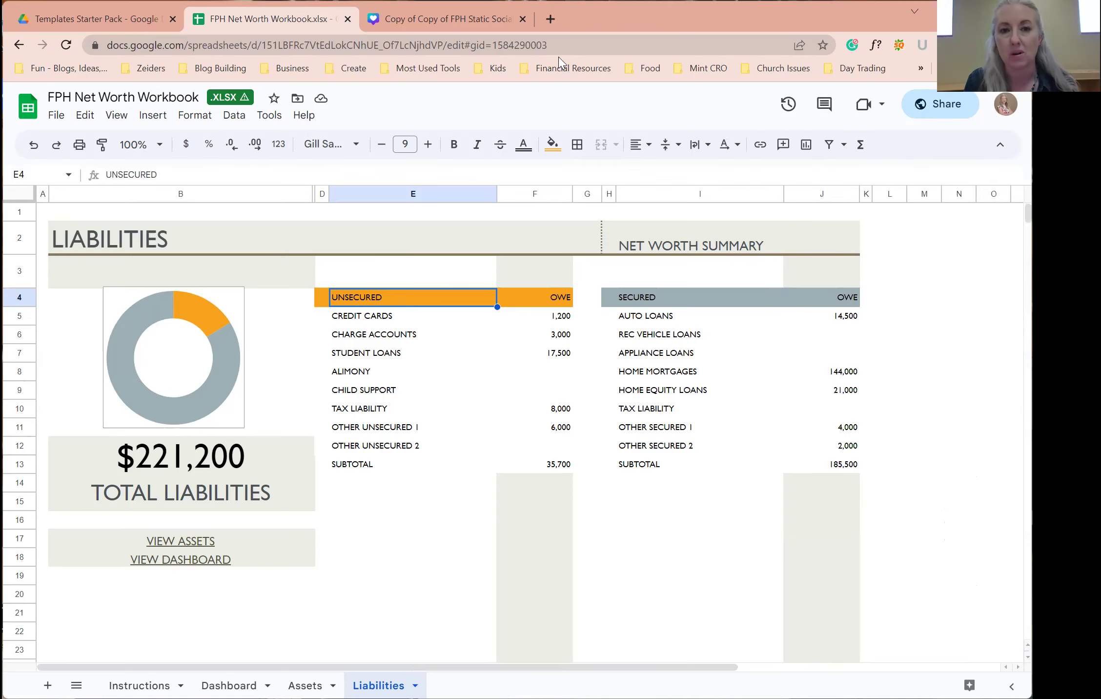
{"action": "left_click", "coordinate": [347, 19]}
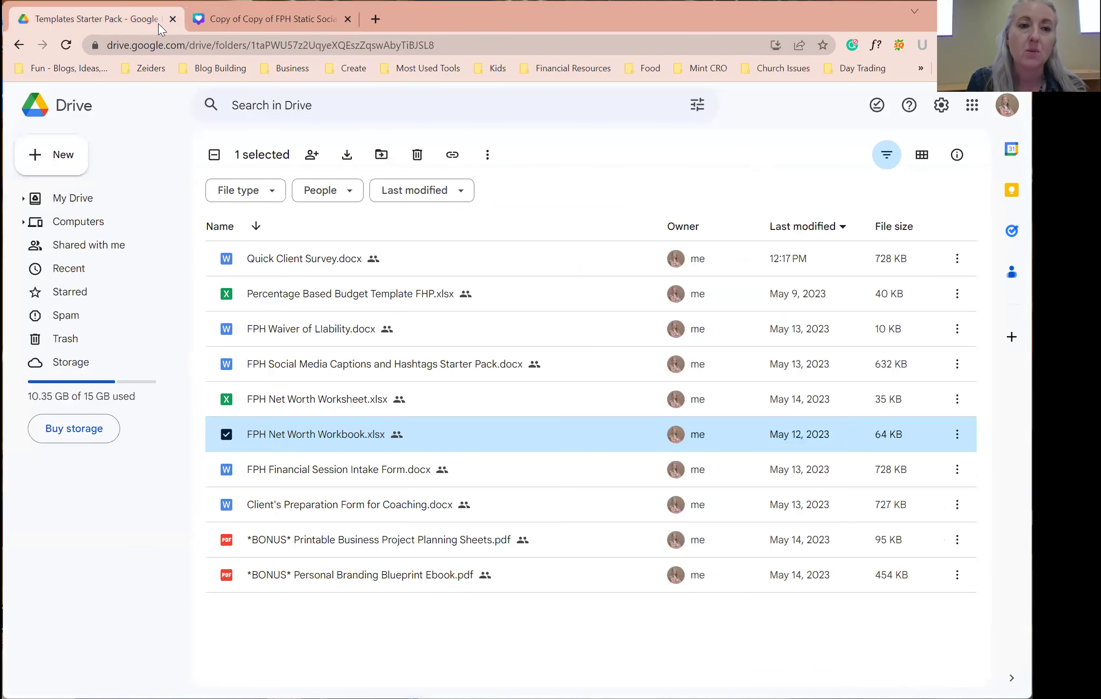